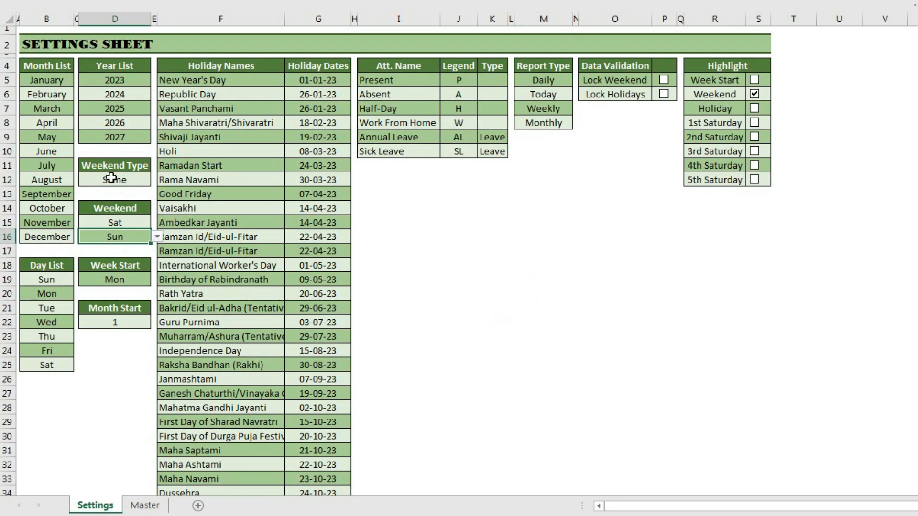
Step: Switch the Weekend Type to Different and back to Same
click(117, 222)
click(157, 223)
click(114, 179)
click(157, 179)
click(117, 200)
click(109, 179)
click(156, 180)
click(114, 191)
Step: Set the first weekend day to Sat and the second to Sun
click(115, 222)
click(156, 222)
click(139, 234)
click(140, 233)
click(126, 225)
click(157, 223)
click(124, 289)
click(117, 234)
click(157, 237)
click(99, 248)
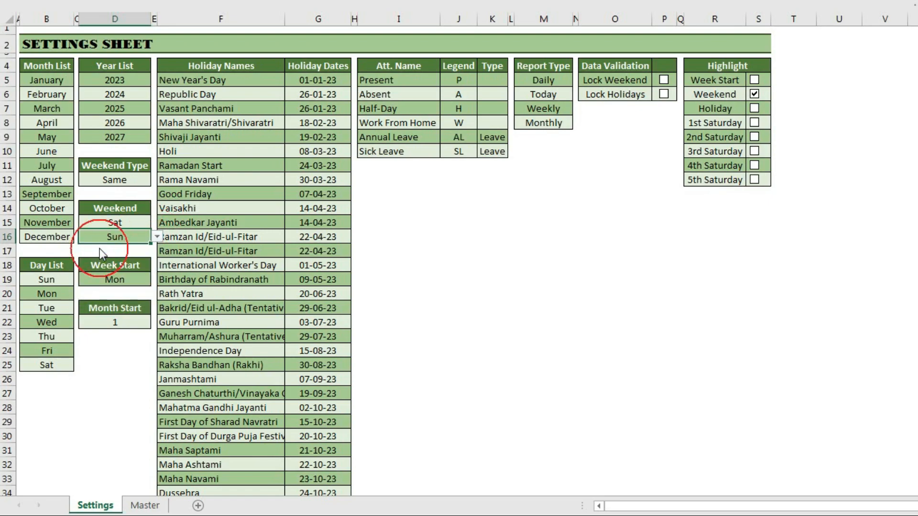
Step: Set the Weekend Type to Different and select the two weekend day cells
click(115, 179)
click(157, 179)
click(91, 198)
click(109, 224)
drag(120, 223, 119, 235)
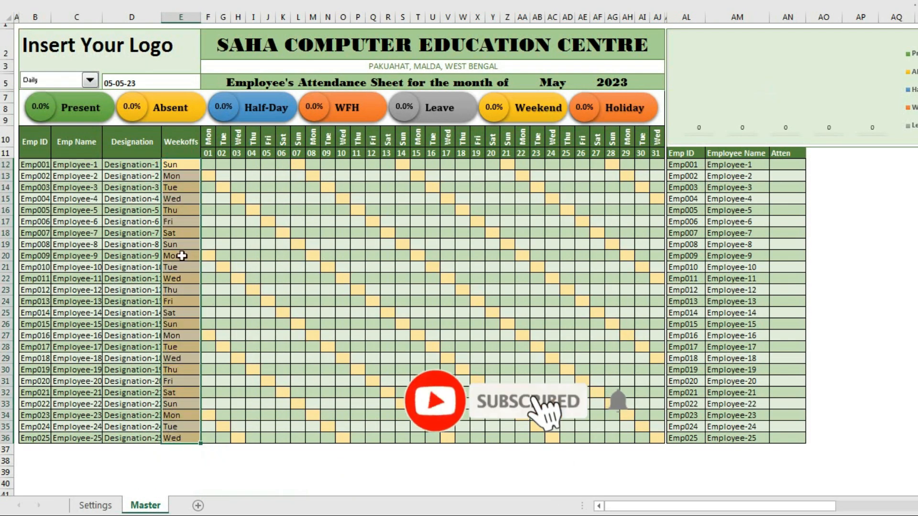
Step: Return to the Settings sheet and set the Weekend Type to Same
click(95, 505)
click(115, 179)
click(157, 179)
click(120, 192)
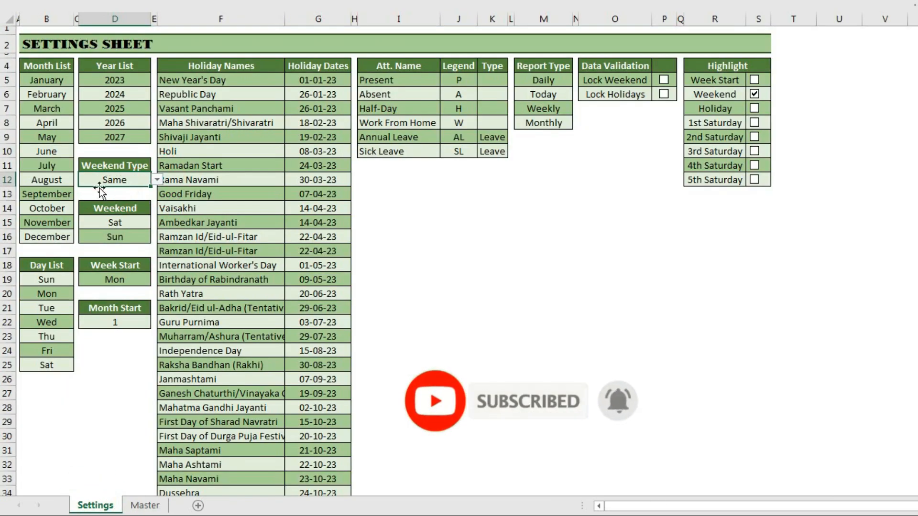
Step: Turn the Weekend highlight off and back on, comparing the effect on the Master sheet's attendance grid
click(719, 94)
click(754, 93)
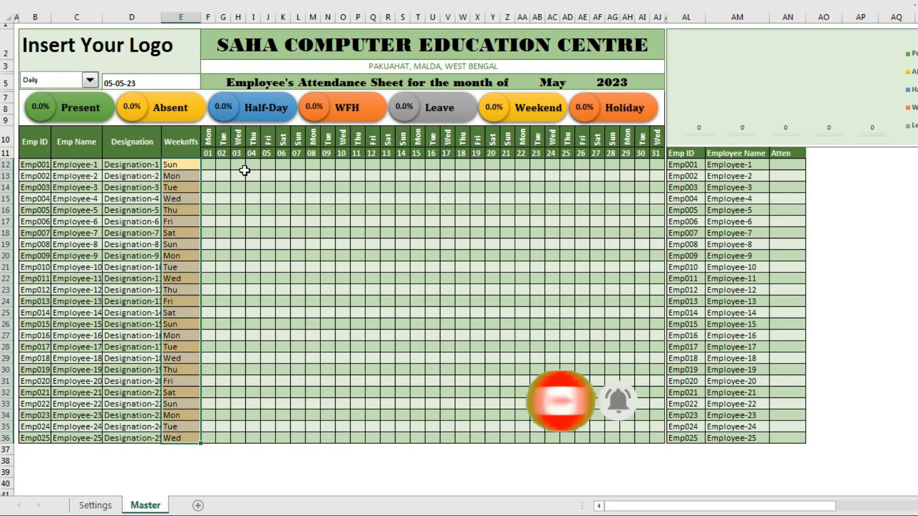
click(281, 163)
click(95, 505)
click(754, 95)
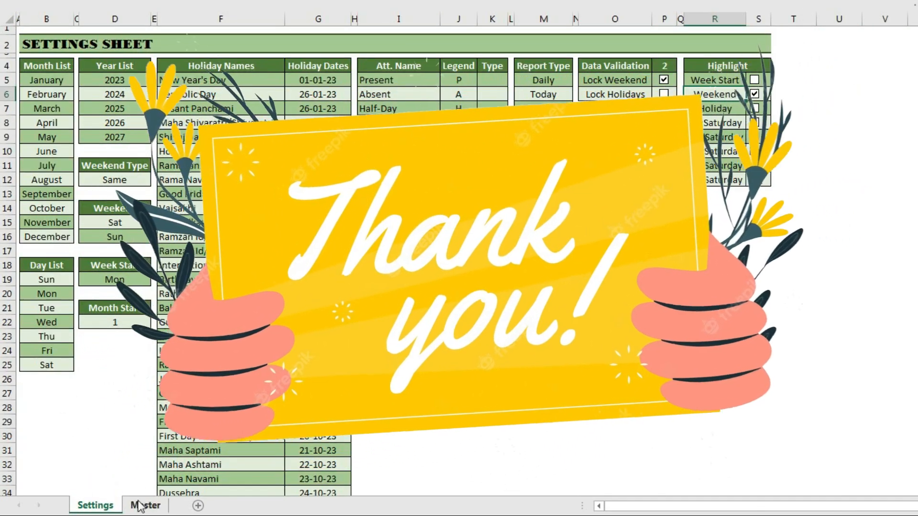
click(141, 505)
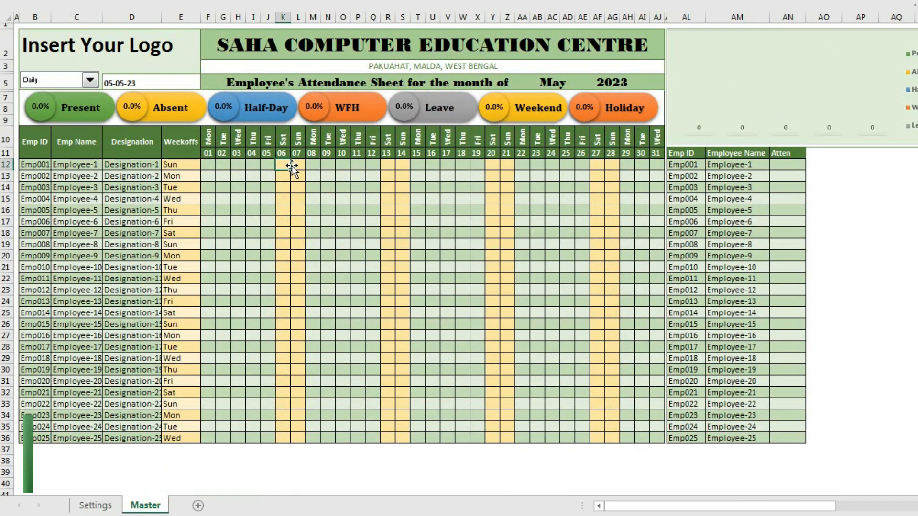
Step: Open the Settings sheet and review the Att. Name, Legend and Type columns
click(106, 508)
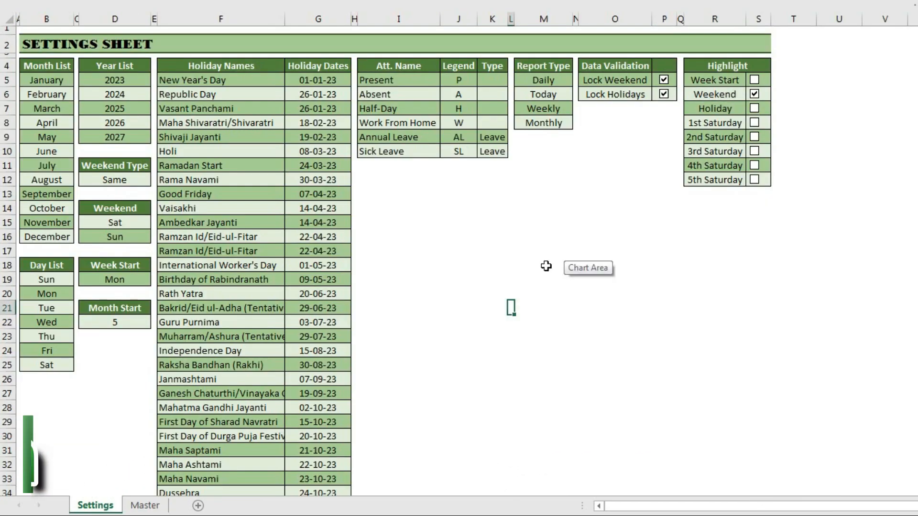
drag(377, 67, 404, 151)
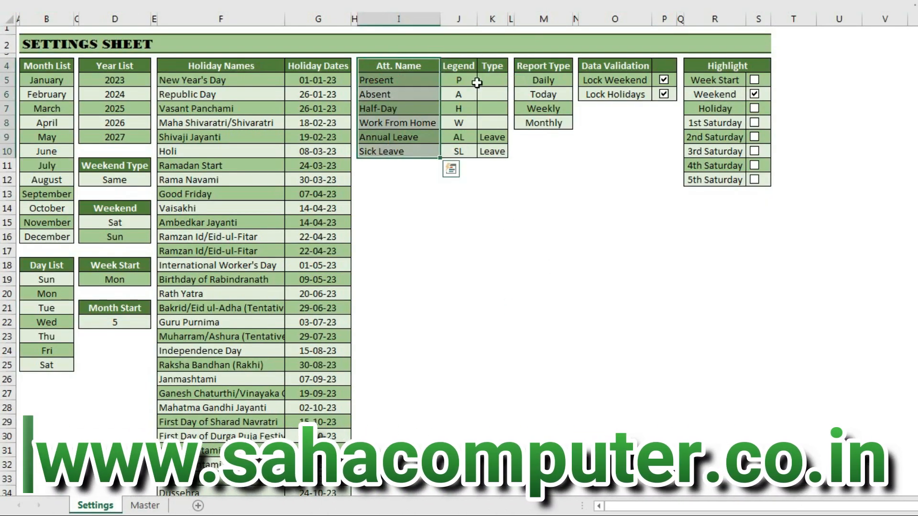
drag(459, 67, 461, 152)
drag(488, 69, 490, 152)
drag(390, 66, 388, 151)
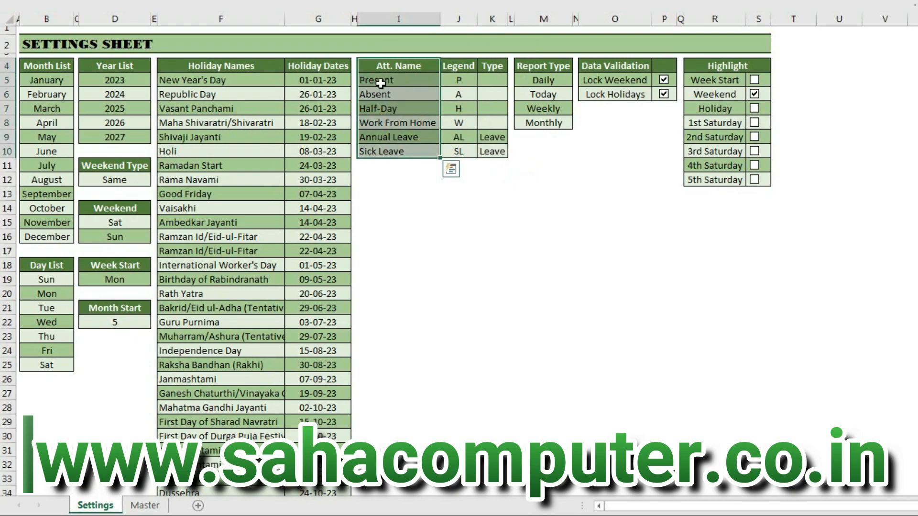
Step: Try P as the legend for Work From Home to test a duplicate legend
drag(457, 88, 455, 148)
click(459, 87)
click(455, 125)
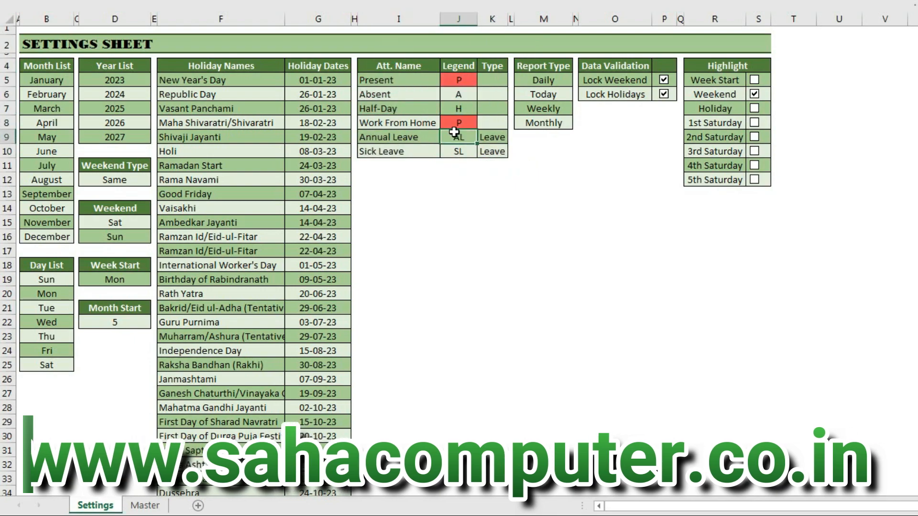
Step: Review the two leave entries and their types, the blank types, and the attendance names and legends
drag(408, 138, 410, 151)
drag(495, 138, 495, 152)
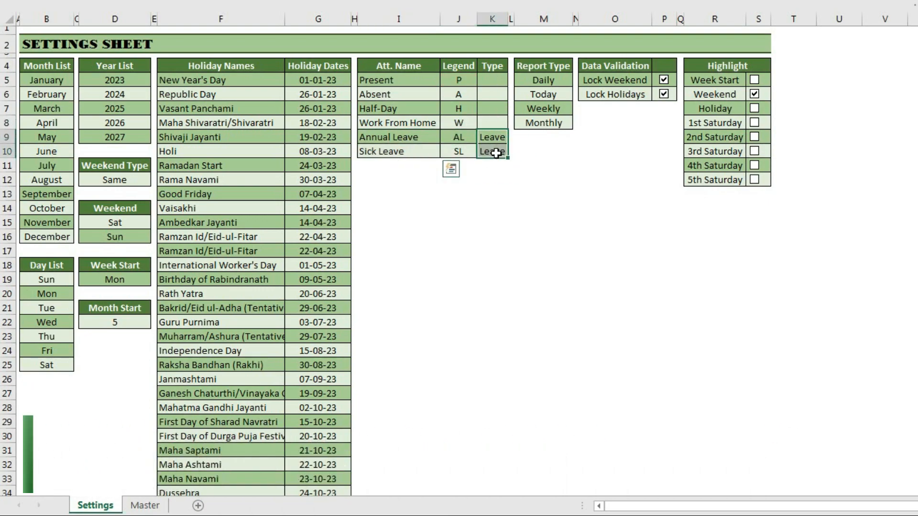
drag(493, 81, 494, 123)
drag(379, 81, 393, 201)
drag(459, 81, 458, 210)
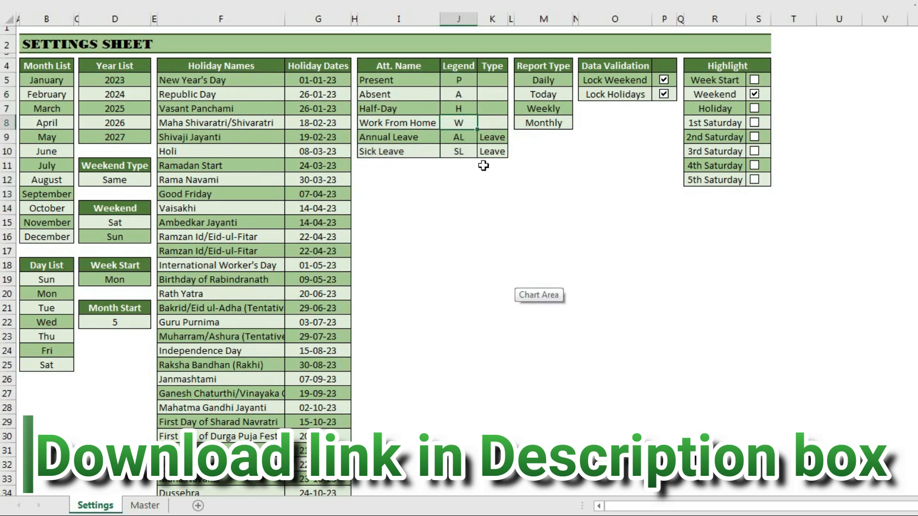
drag(459, 80, 457, 150)
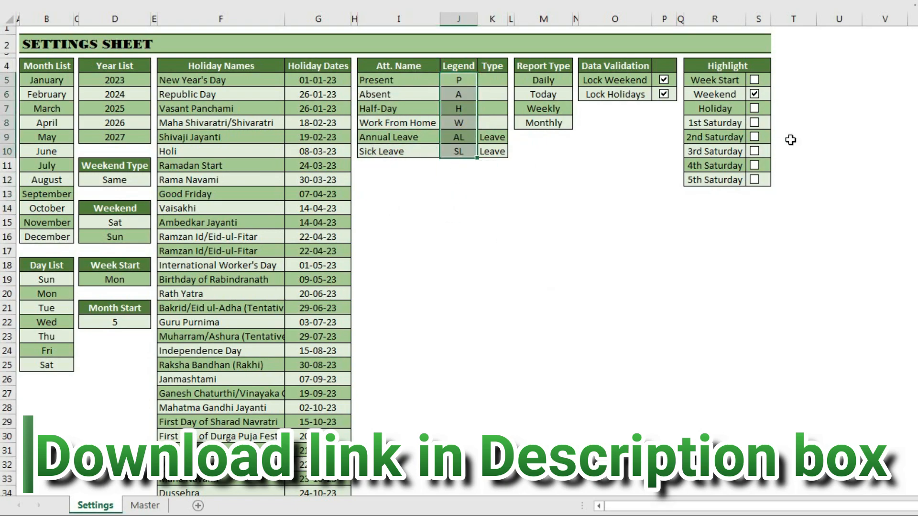
Step: Compare the weekend and holiday columns on the Master sheet with the highlight options on the Settings sheet
click(141, 504)
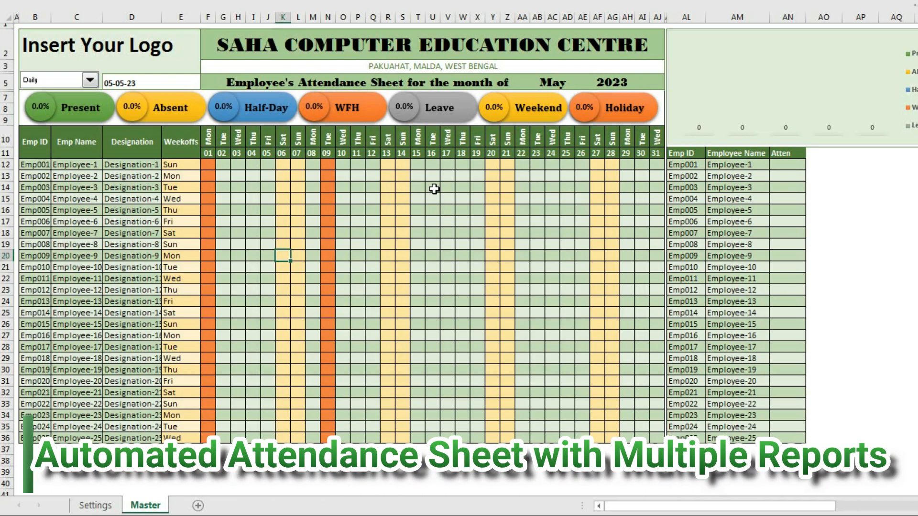
click(95, 507)
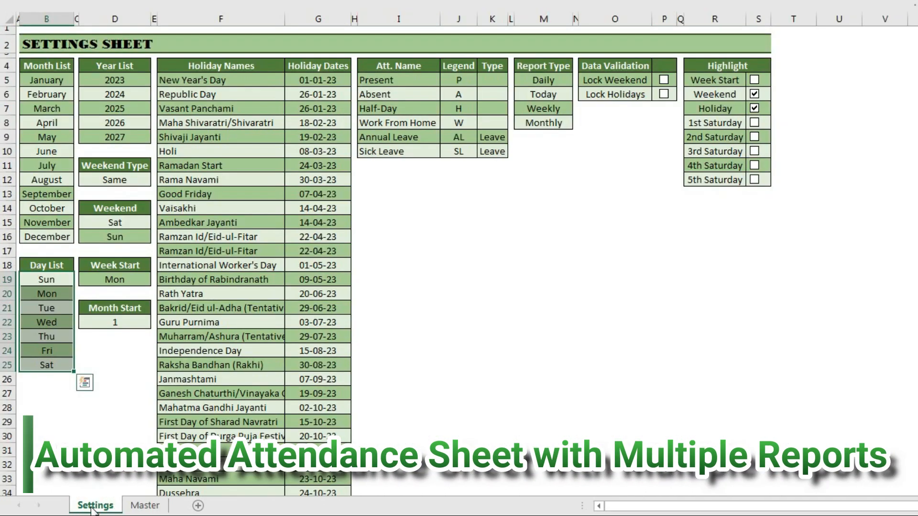
click(146, 507)
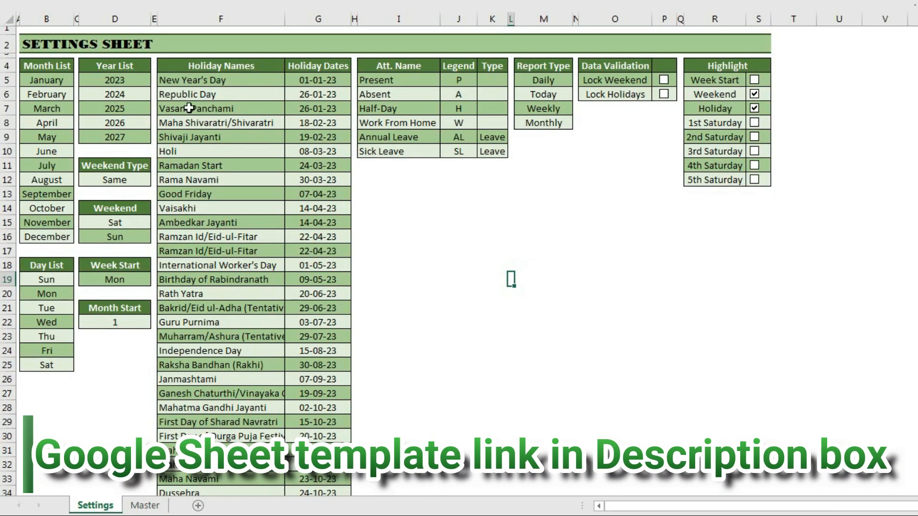
Step: Select the months January to December in the Month List on the Settings sheet
click(63, 49)
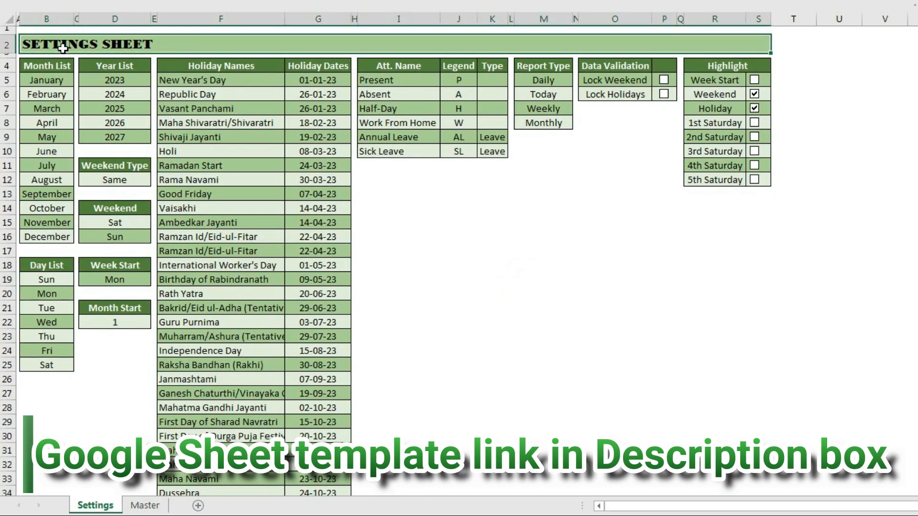
click(48, 67)
drag(42, 79, 43, 235)
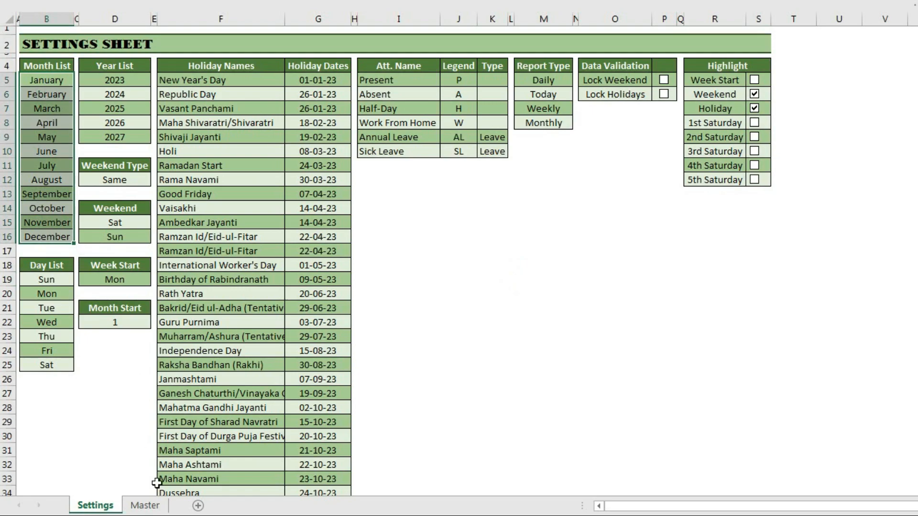
Step: Browse the available months in the Master sheet's month selector
click(144, 506)
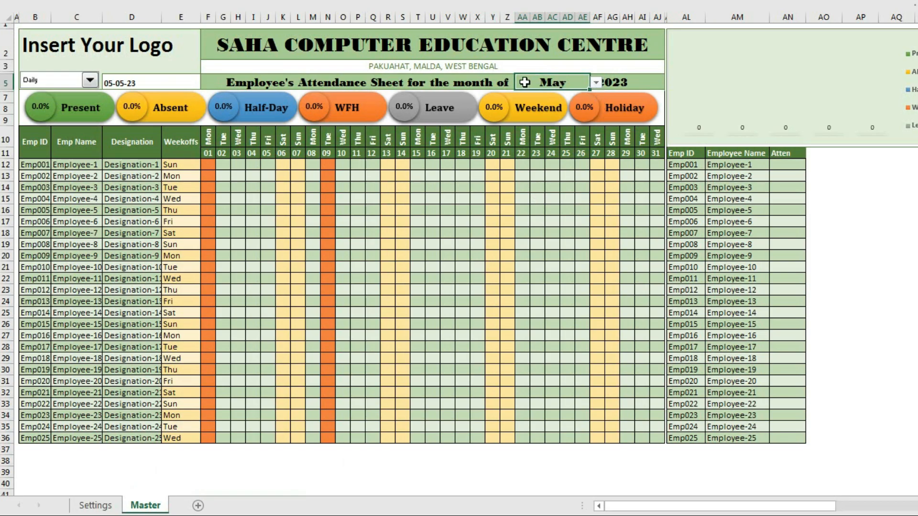
click(596, 84)
drag(595, 127, 597, 111)
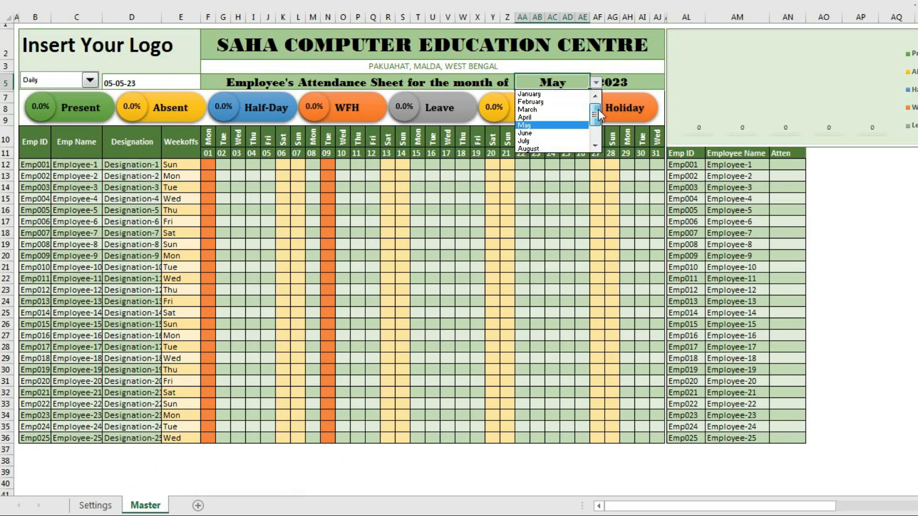
scroll(598, 98, down, 2)
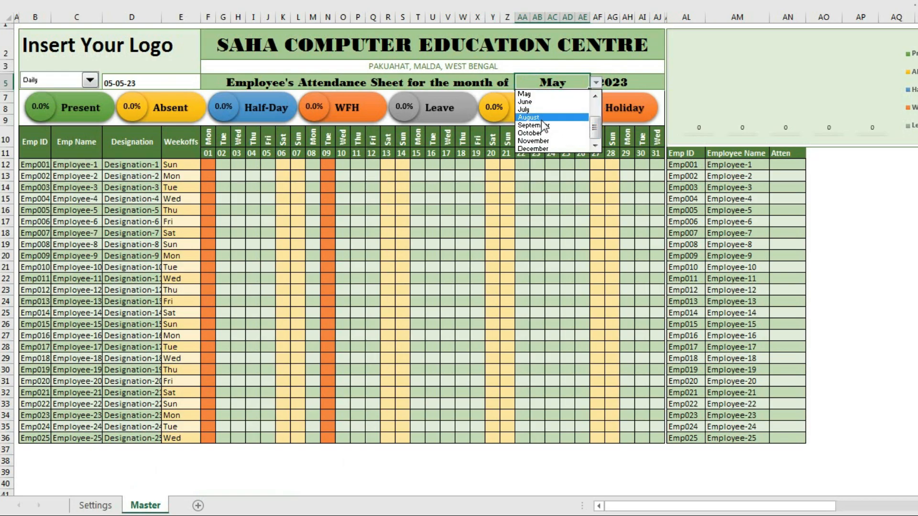
Step: Return to the Settings sheet and review the Year List entries 2023 to 2027 and the Month List heading
click(95, 505)
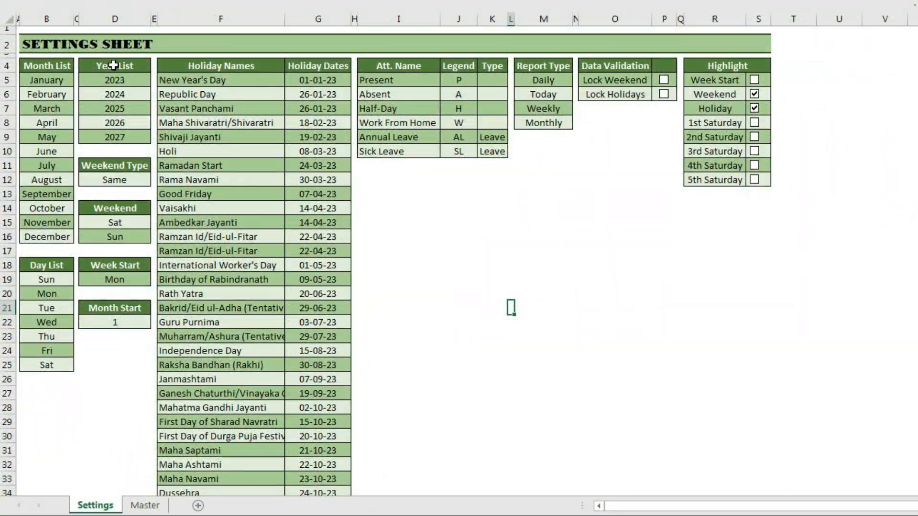
click(113, 65)
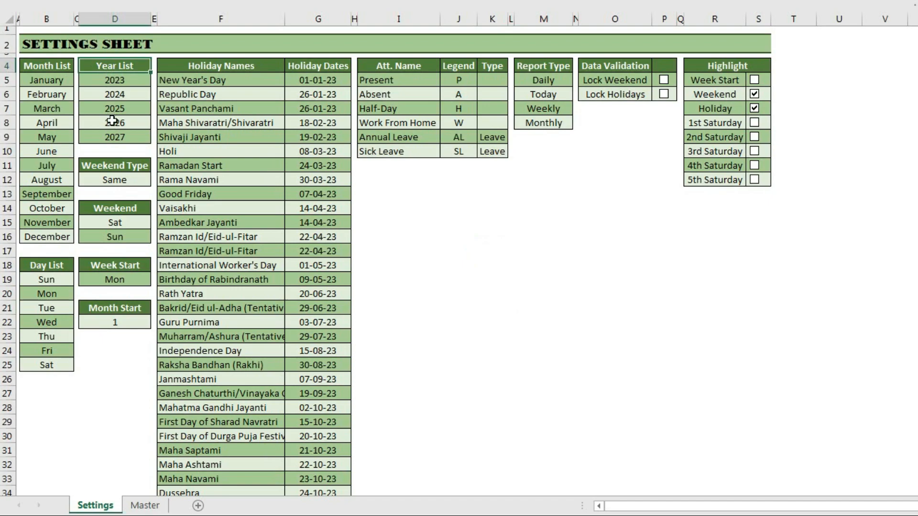
click(112, 81)
drag(112, 84, 112, 136)
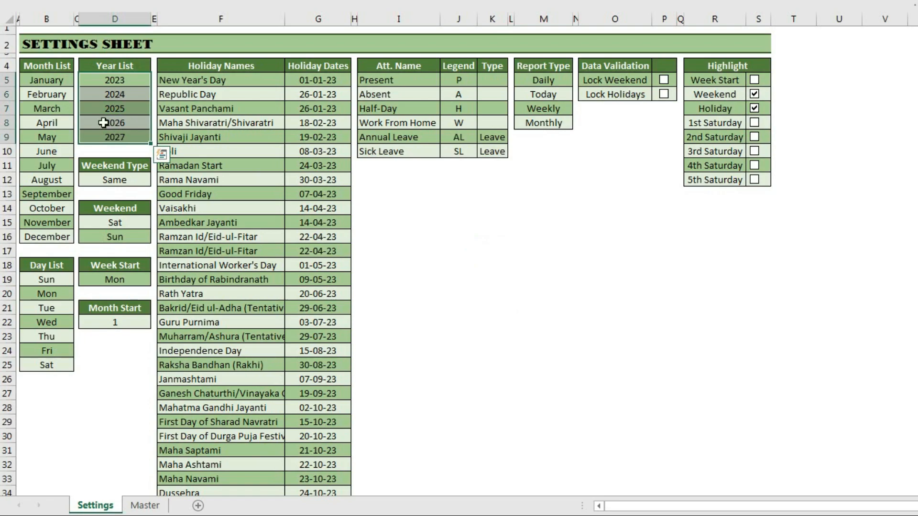
click(50, 67)
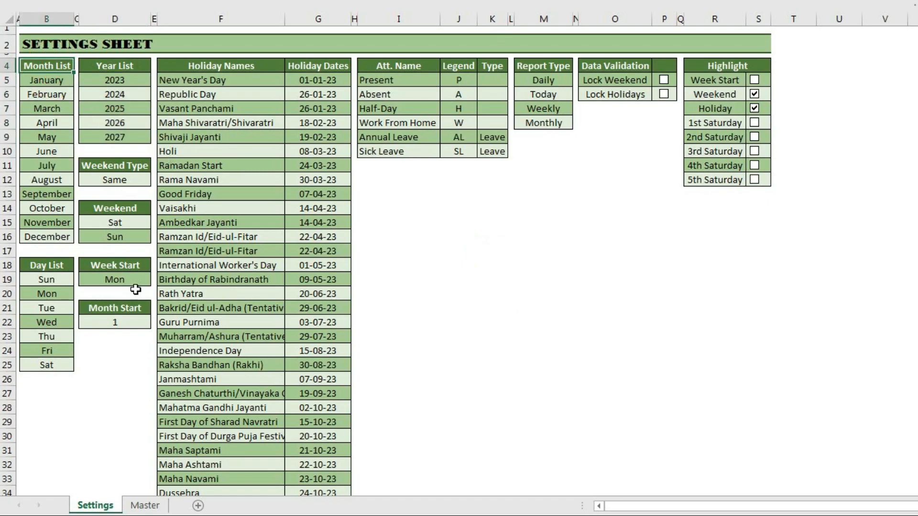
Step: Switch the Master sheet's year to 2024 and back to 2023
click(150, 505)
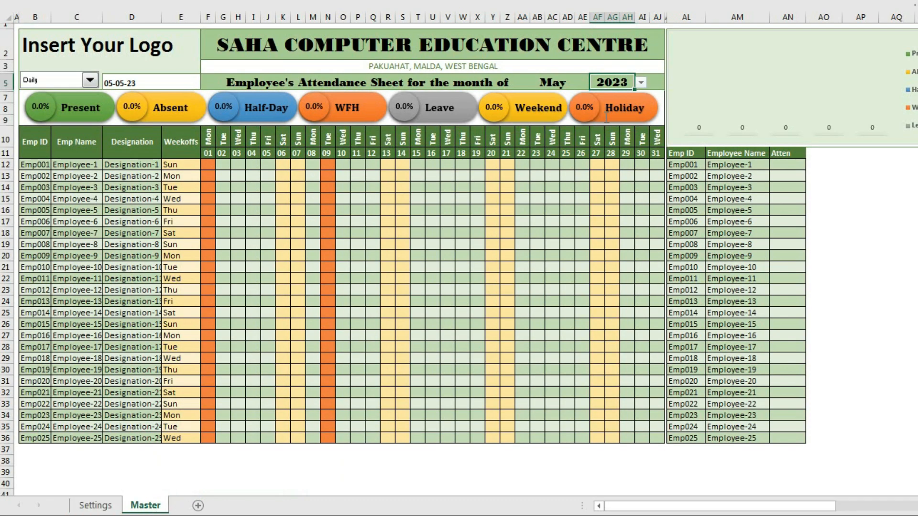
click(641, 85)
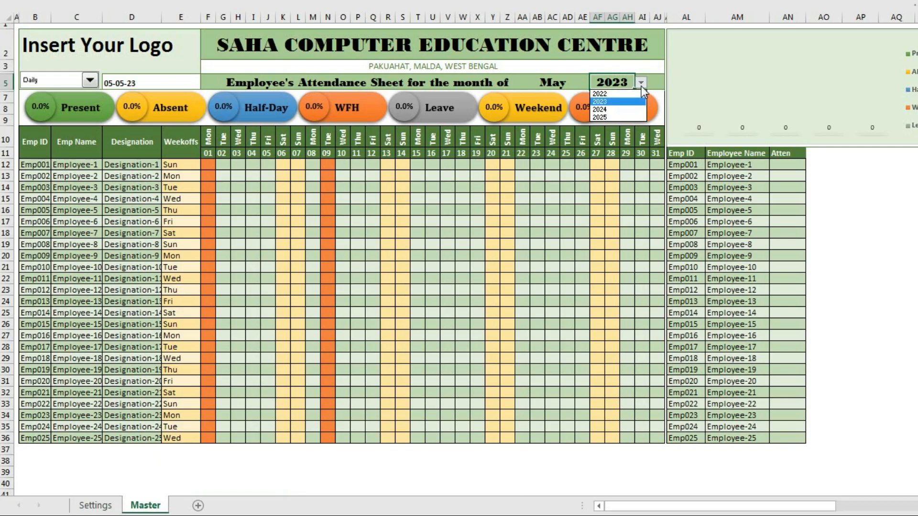
click(601, 110)
click(641, 82)
click(624, 99)
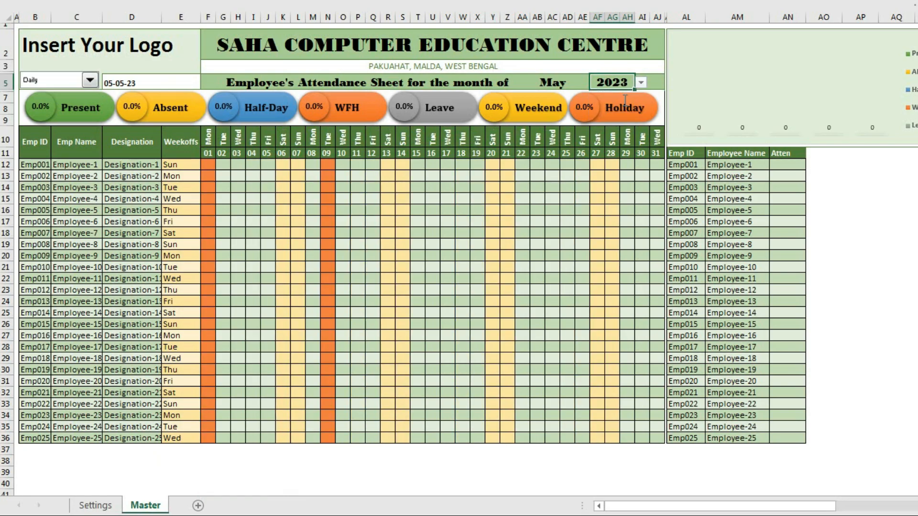
Step: Review the Year List on the Settings sheet and choose Same as the Weekend Type
click(100, 506)
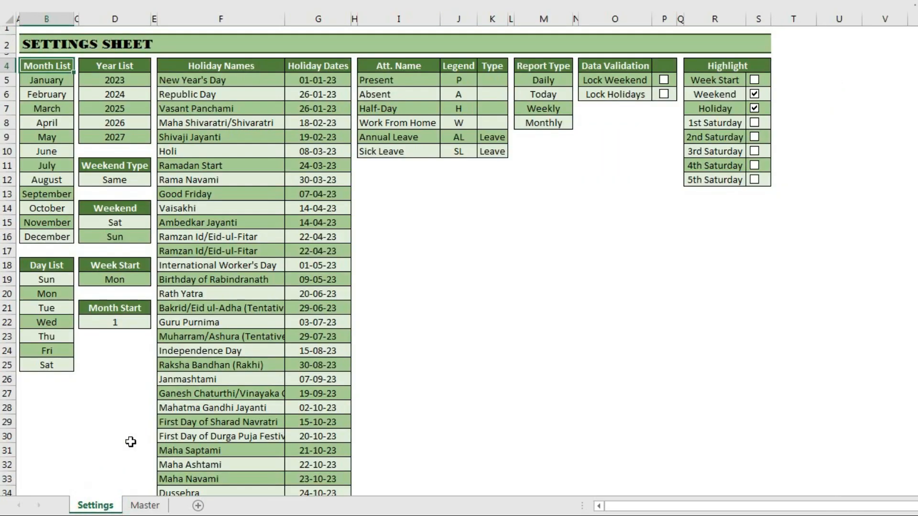
drag(122, 81, 123, 134)
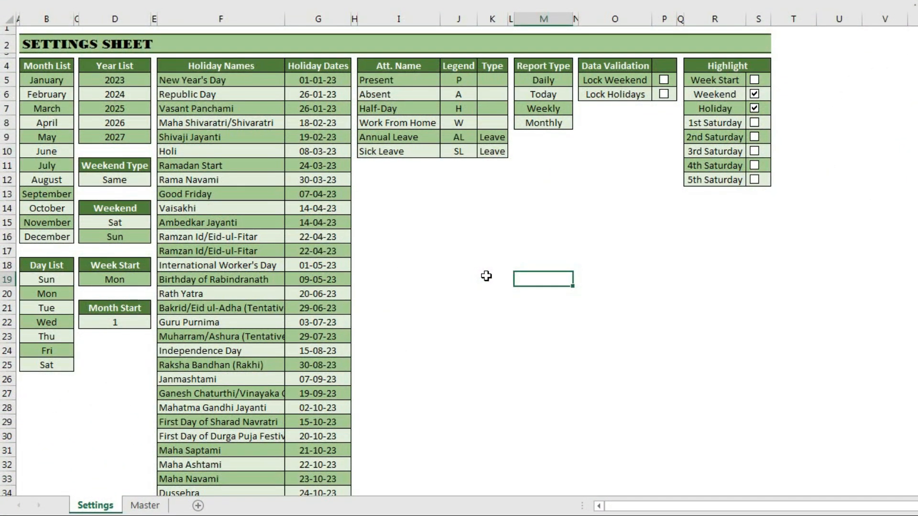
click(134, 169)
click(133, 178)
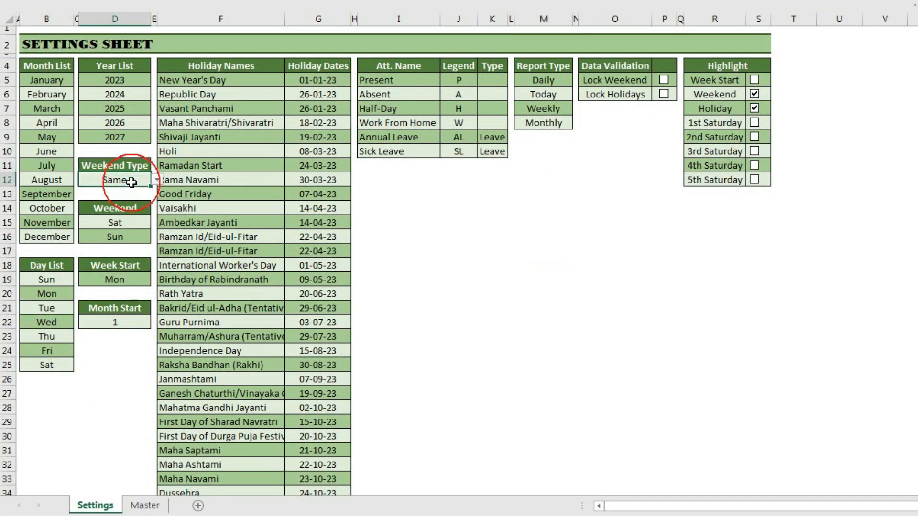
click(157, 180)
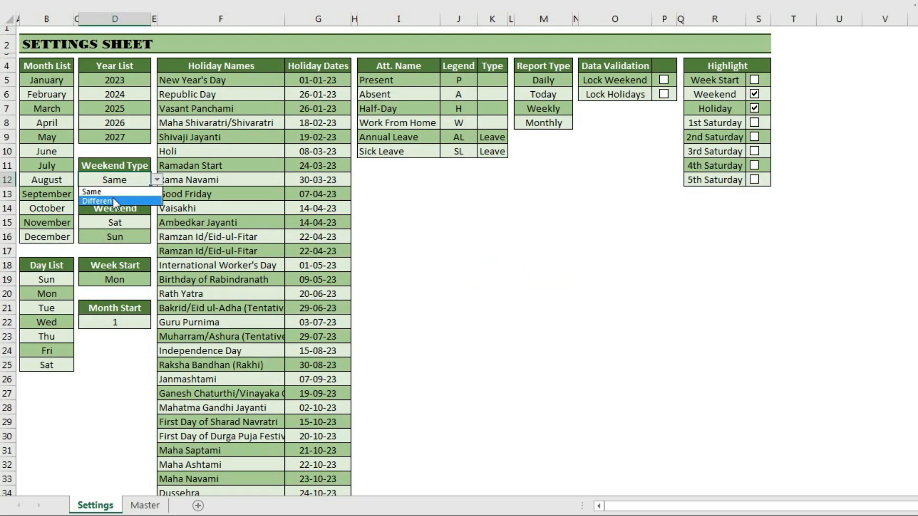
click(114, 192)
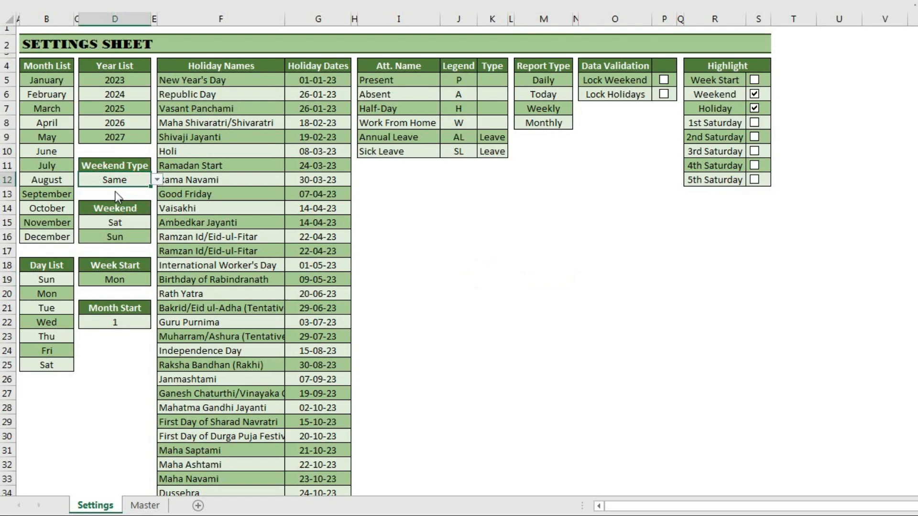
Step: Switch the Weekend Type to Different and back to Same, and select the two weekend day cells
click(158, 181)
click(130, 205)
click(156, 180)
click(139, 191)
drag(119, 221, 118, 236)
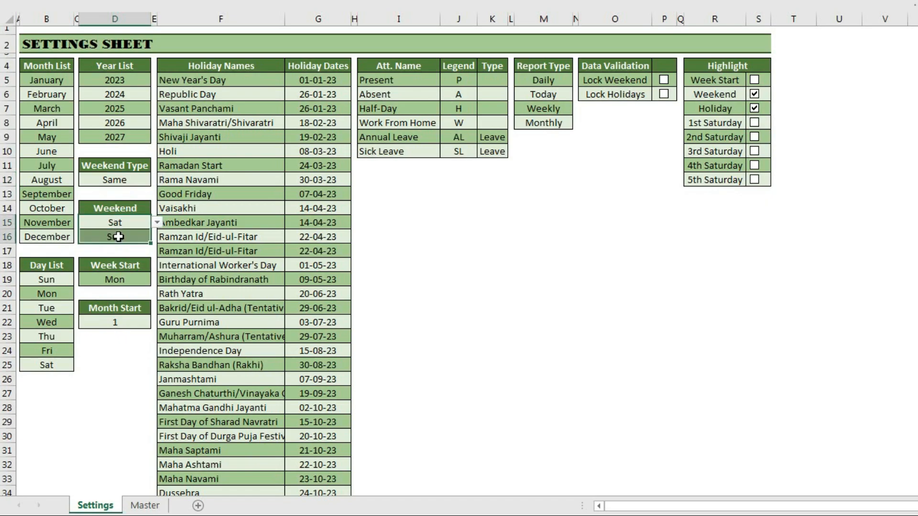
Step: Set the Weekend Type to Different
click(142, 180)
click(136, 199)
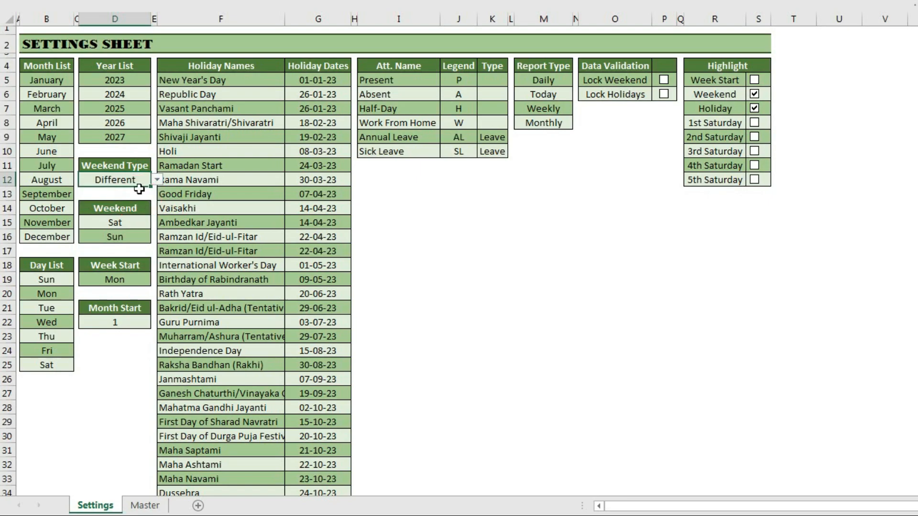
Step: Check the weekend highlighting on the Master sheet and set the Weekend Type on the Settings sheet to Same
click(136, 506)
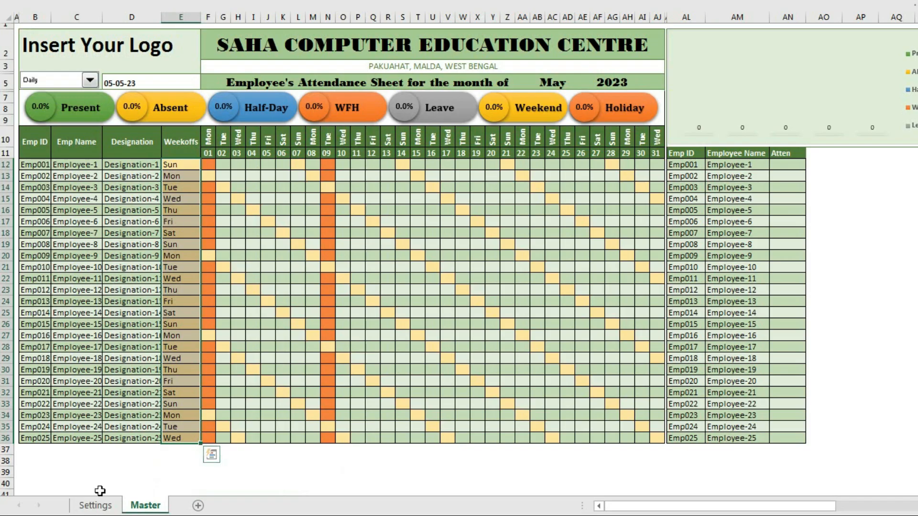
click(95, 505)
click(156, 181)
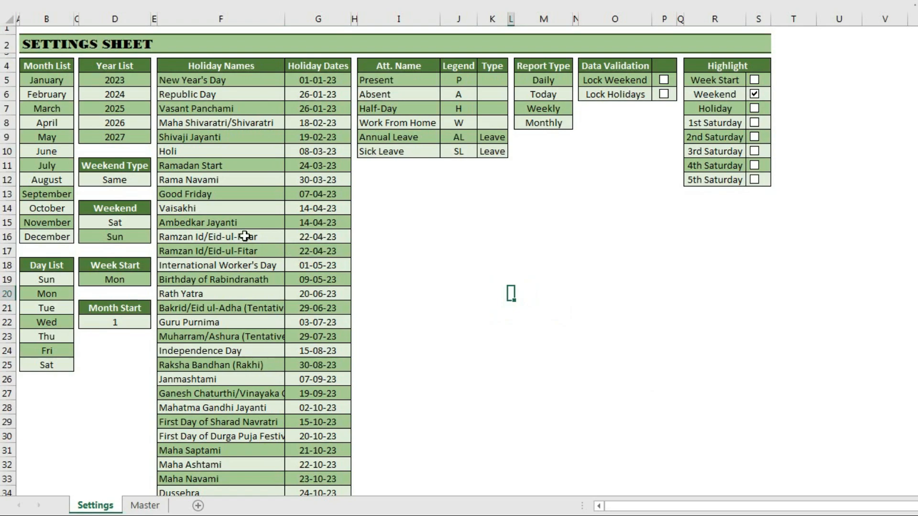
Step: Select the two weekend day cells, choose Same as the Weekend Type and open the first weekend cell's day list
drag(133, 222, 132, 233)
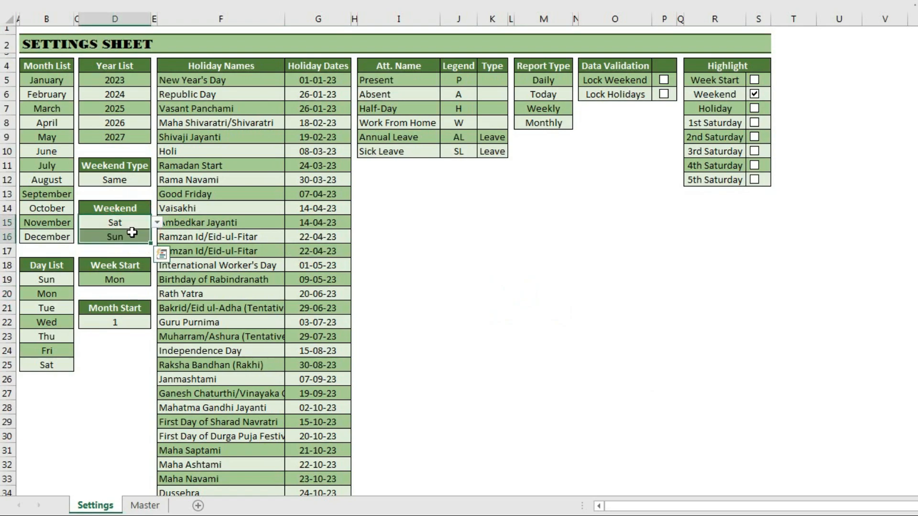
click(119, 236)
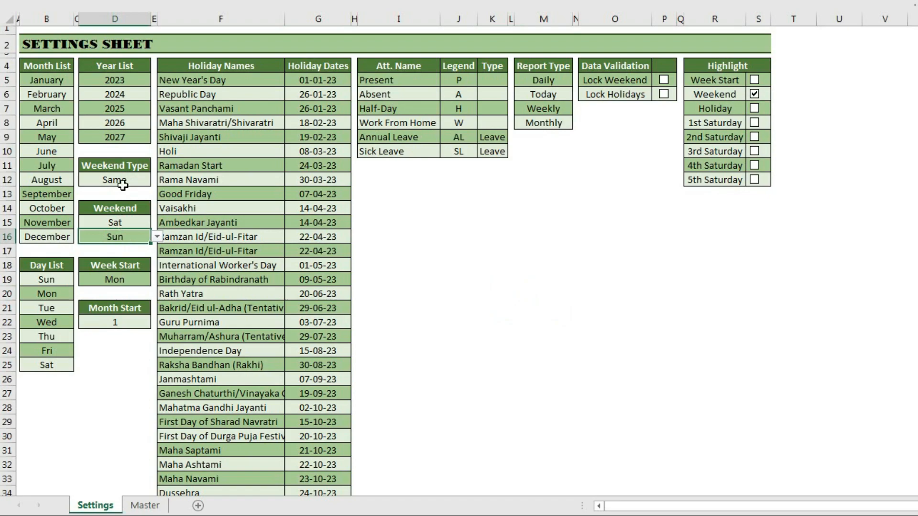
click(114, 180)
click(156, 180)
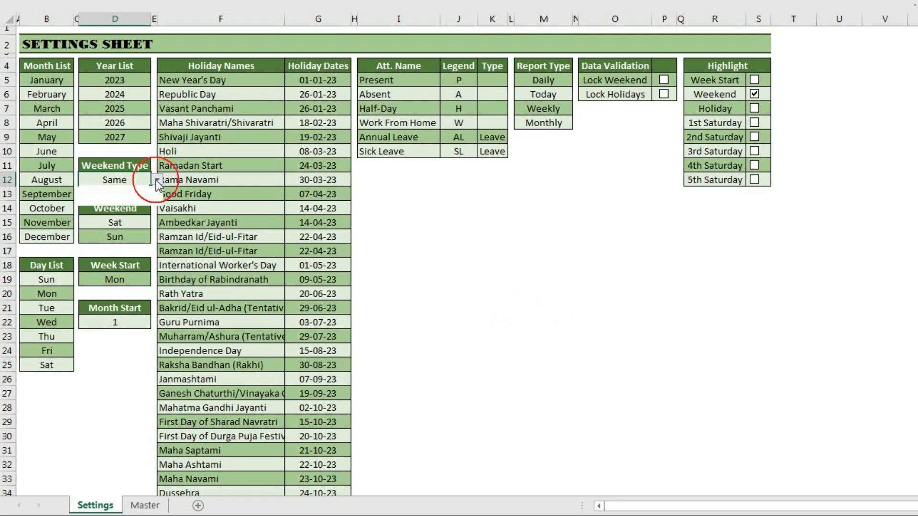
click(136, 190)
click(129, 221)
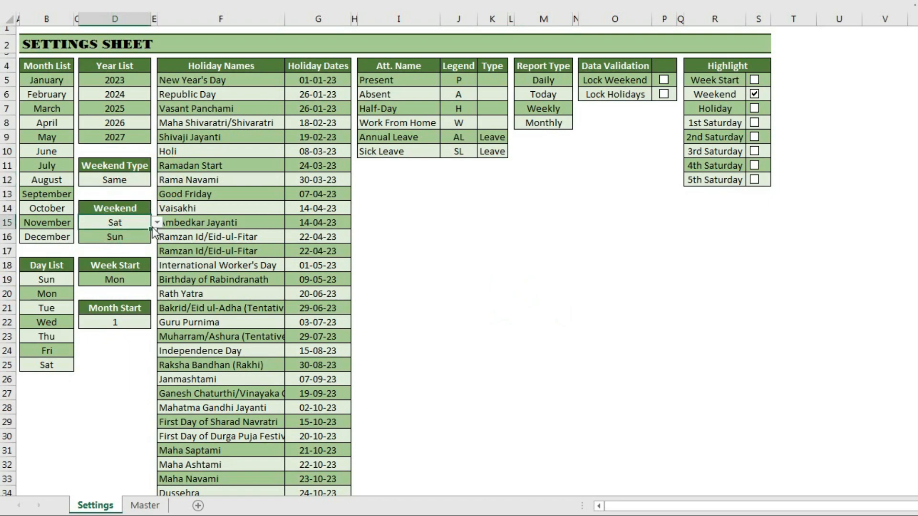
click(156, 224)
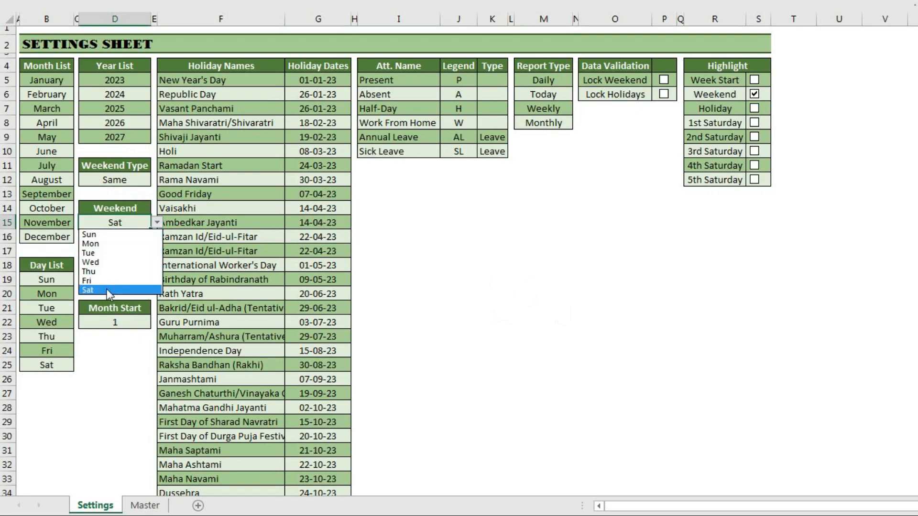
Step: Set the Weekend Type to Different and try to open the day list of the first weekend cell
click(116, 180)
click(156, 180)
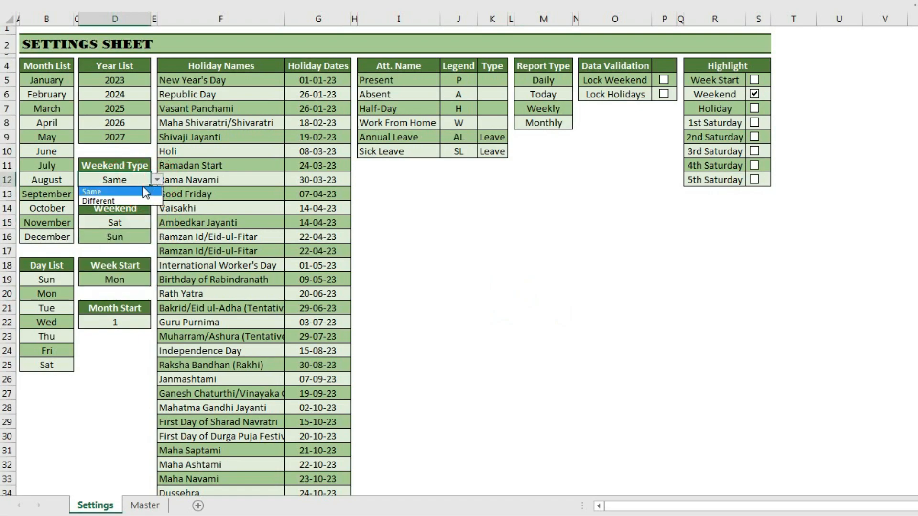
click(134, 201)
click(125, 223)
click(156, 226)
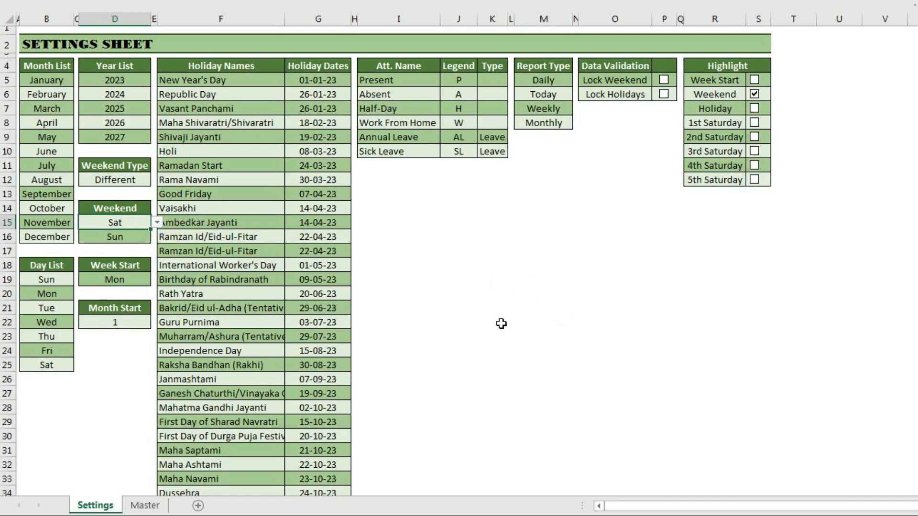
Step: Set the Weekend Type back to Same
click(113, 180)
click(156, 180)
click(96, 191)
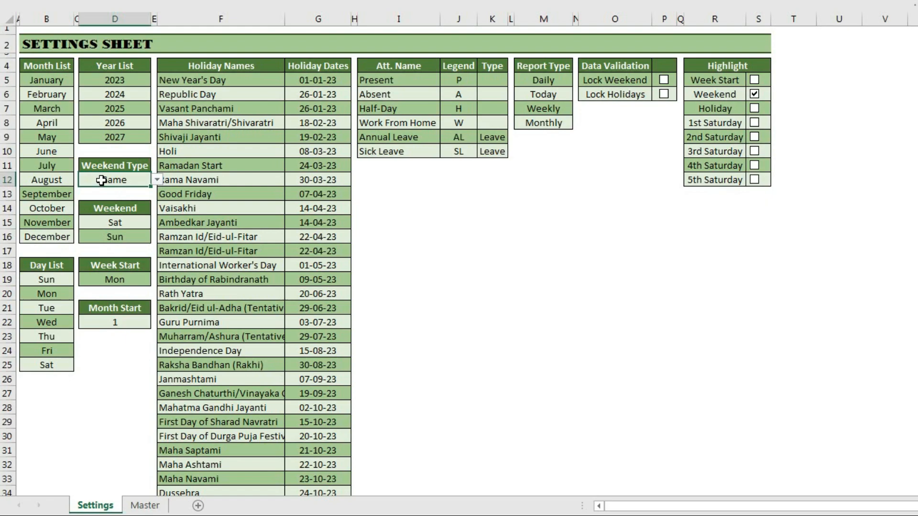
Step: Set the first weekend day to Sun and clear the second weekend day
click(119, 222)
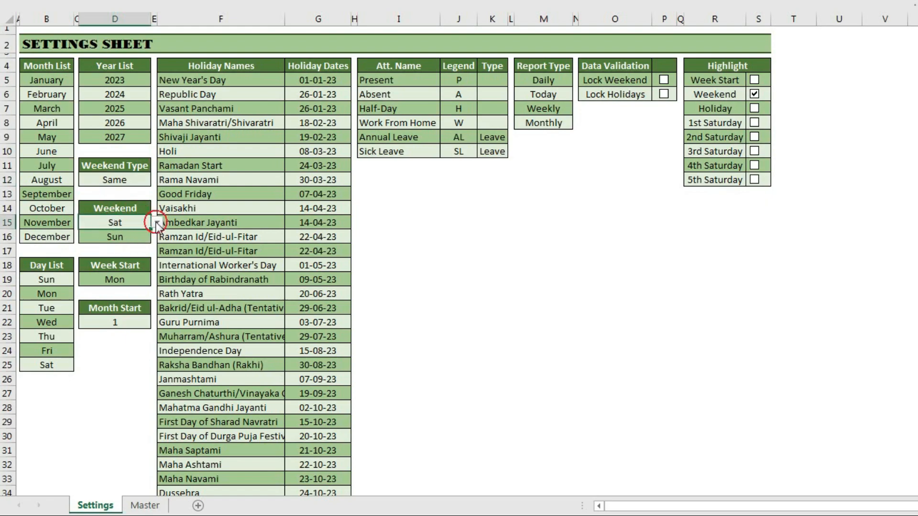
click(156, 222)
click(138, 232)
click(139, 234)
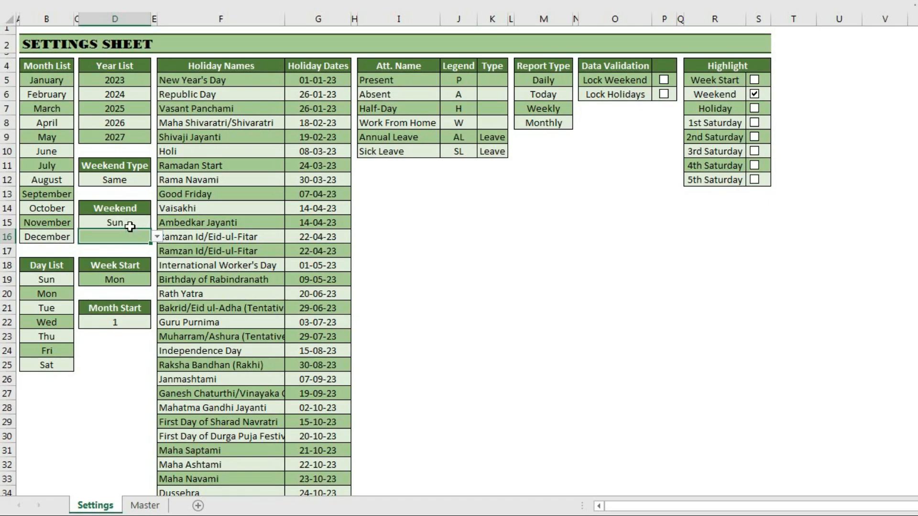
Step: Set the first weekend day to Sat and the second to Sun
click(130, 222)
click(156, 223)
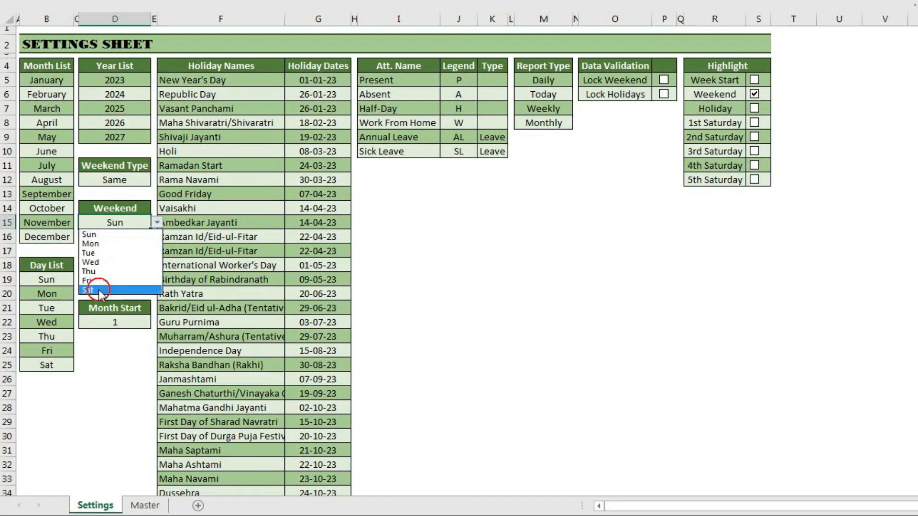
click(99, 290)
click(117, 237)
click(157, 237)
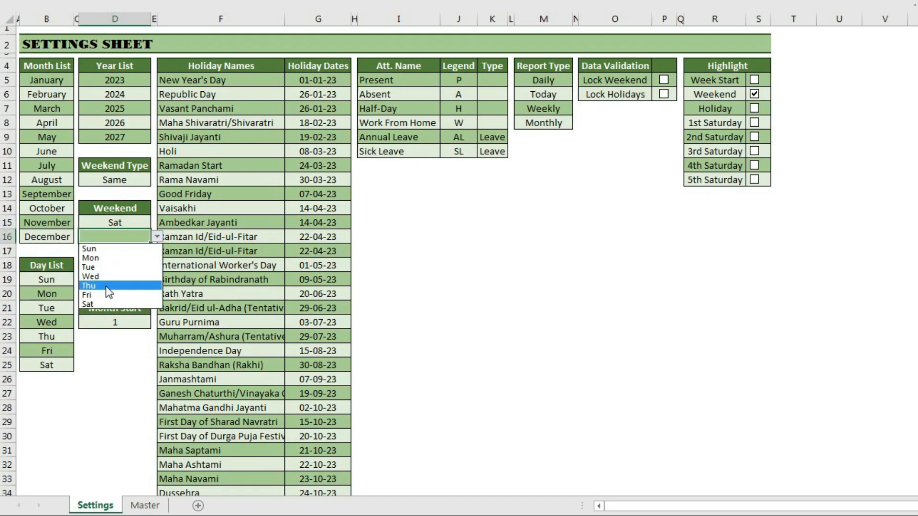
click(99, 249)
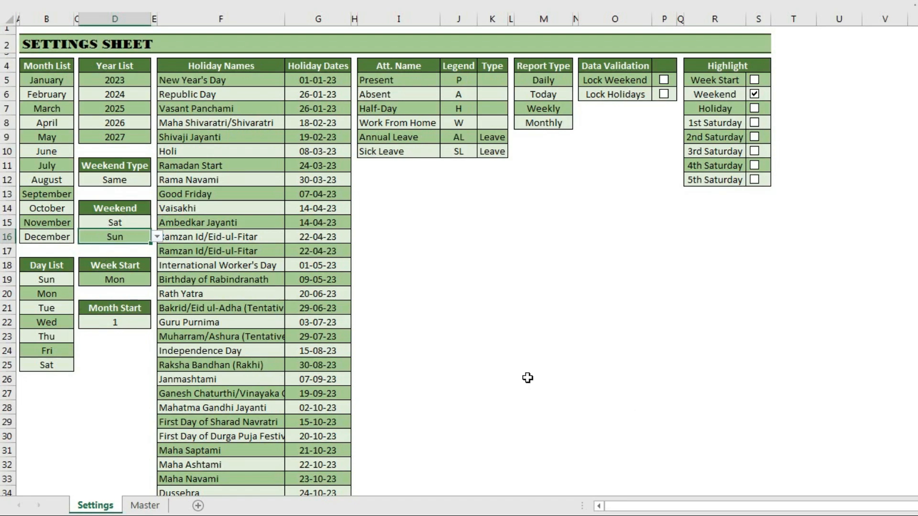
Step: Set the Weekend Type to Different, try the first weekend cell's day list and select both weekend day cells
click(127, 181)
click(155, 180)
click(130, 201)
click(127, 224)
click(157, 222)
click(158, 221)
click(158, 220)
click(122, 222)
drag(120, 224, 118, 235)
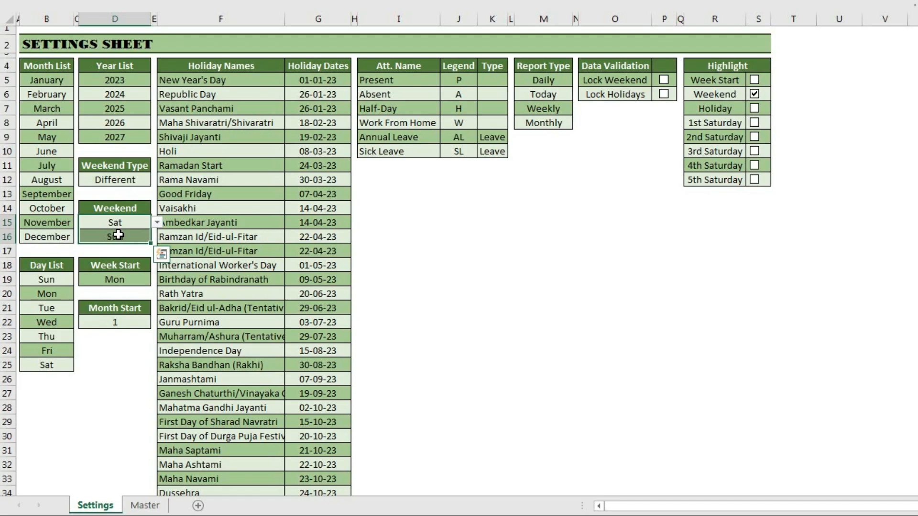
Step: Select all employees' Weekoffs entries on the Master sheet, and set the Weekend Type on the Settings sheet to Same
click(146, 506)
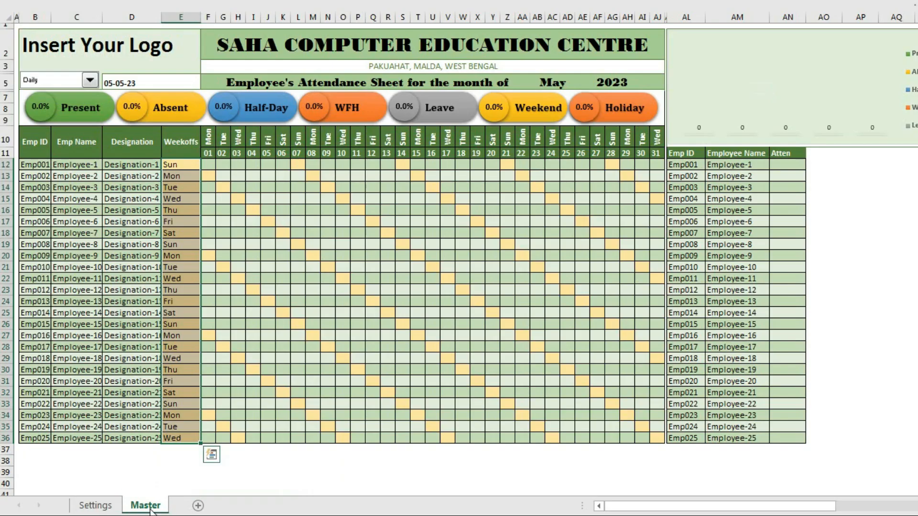
drag(179, 167, 174, 434)
click(95, 505)
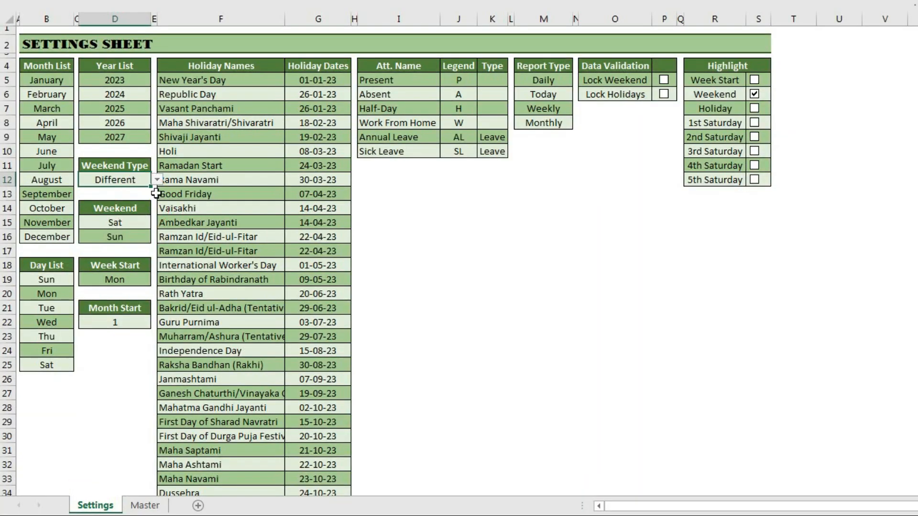
click(157, 180)
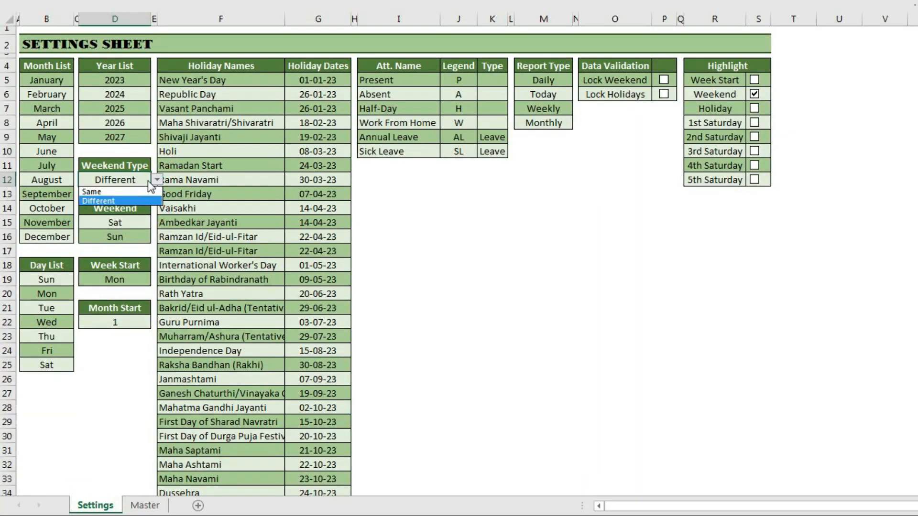
click(135, 191)
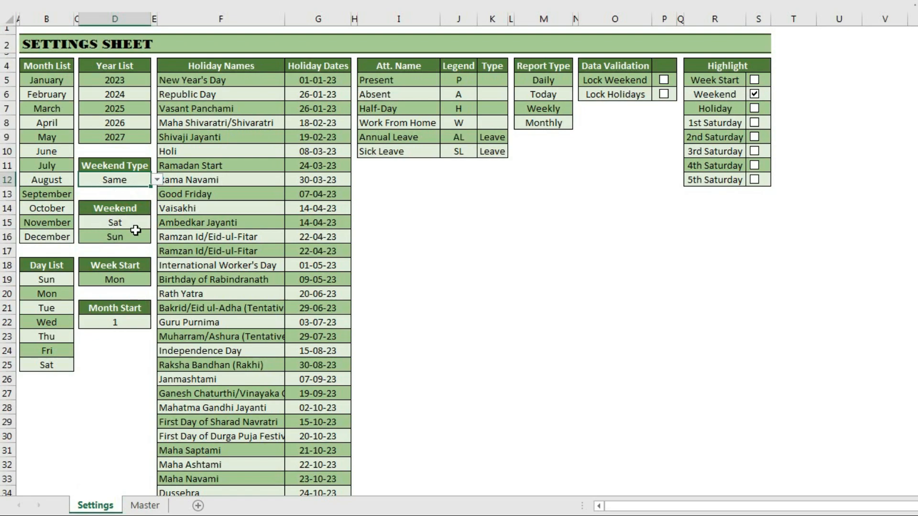
Step: Turn off the Weekend highlight and select the first six employees' cells for days 06 and 07 on the Master sheet
click(717, 98)
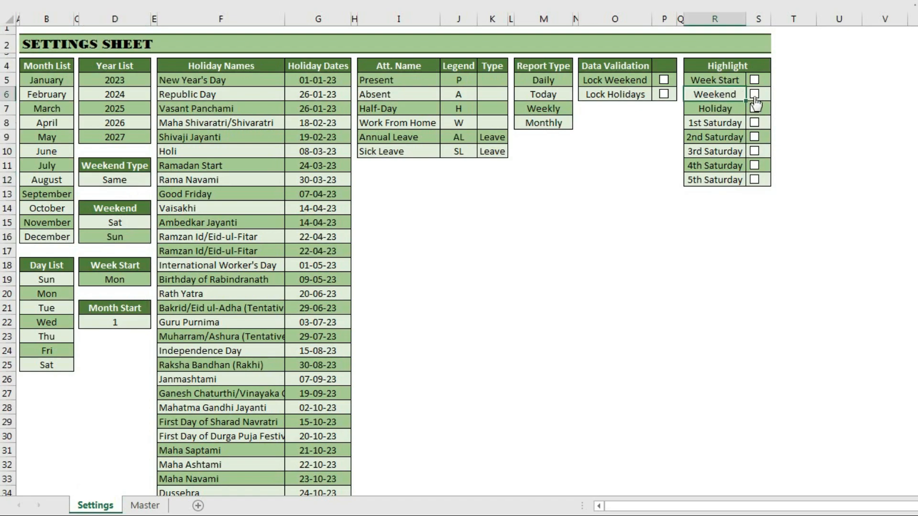
click(145, 505)
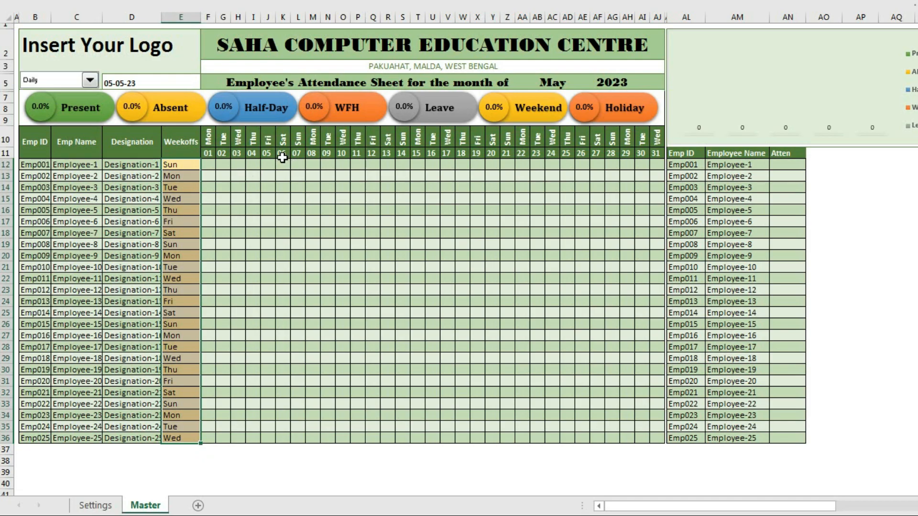
drag(283, 160, 295, 222)
Step: Turn the Weekend highlight back on in the Settings sheet and view the Saturday and Sunday columns on the Master sheet
click(95, 505)
click(754, 94)
click(145, 505)
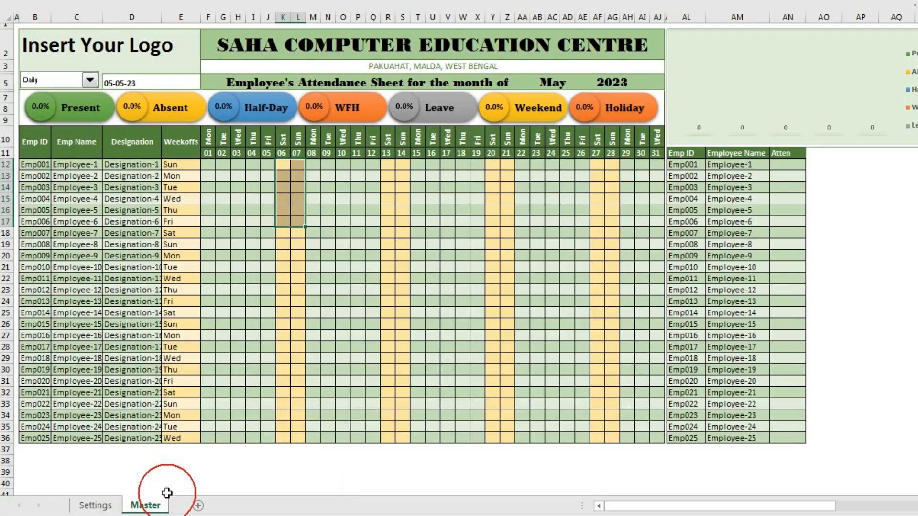
Step: Enter P for Emp001 on Saturday 06 in the Master sheet
click(103, 505)
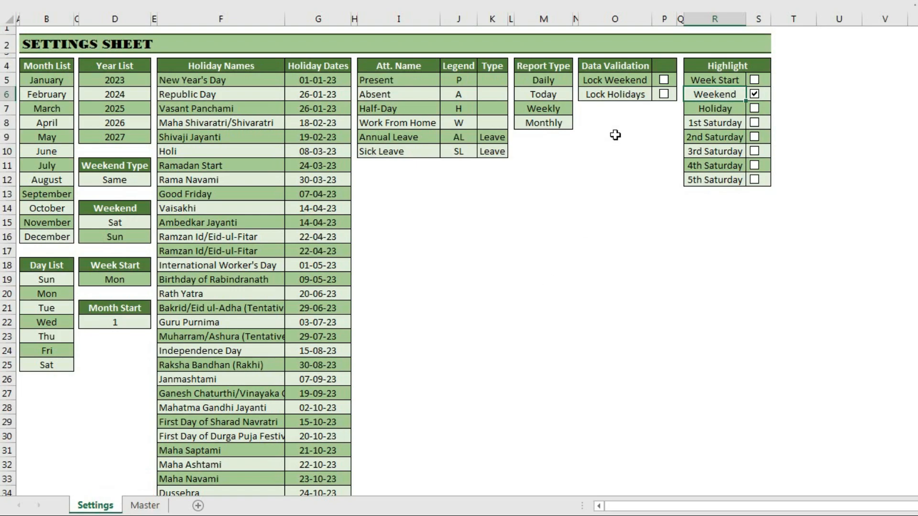
click(145, 505)
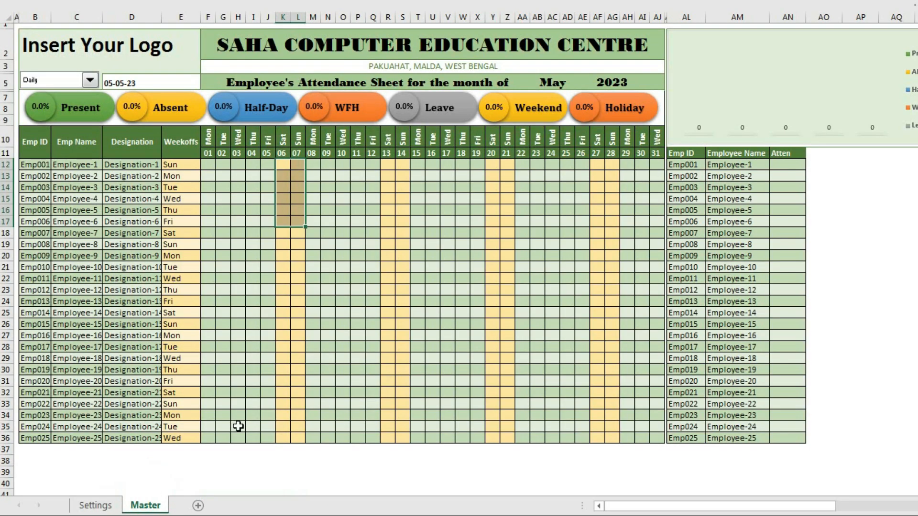
click(287, 165)
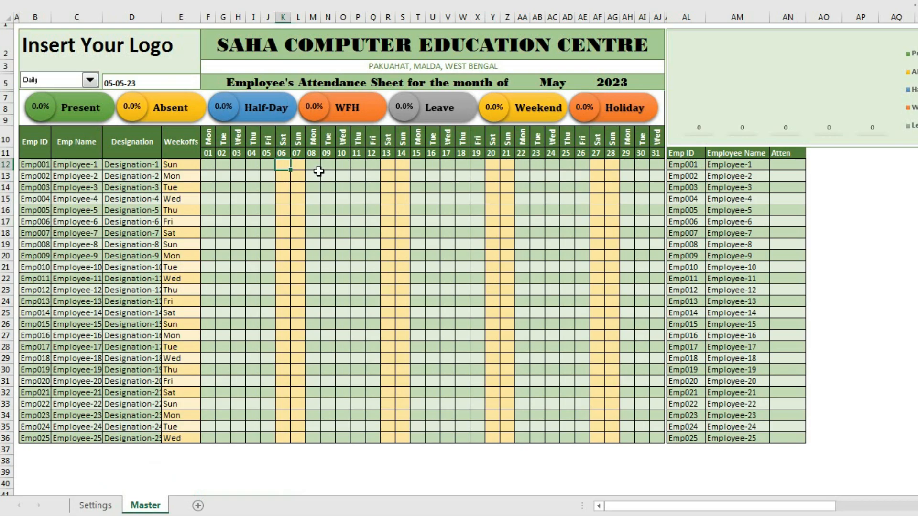
key(Return)
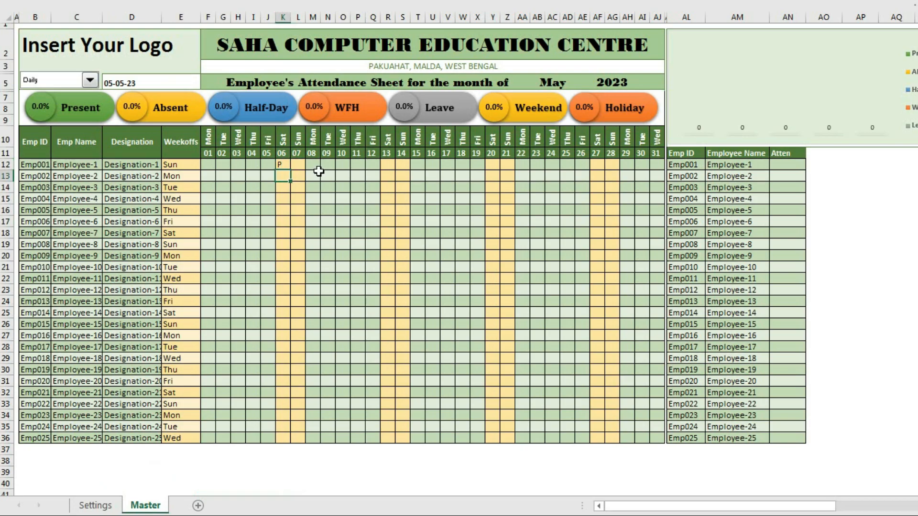
Step: Turn on Lock Weekend in the Settings sheet and try to enter P for Emp001 on Saturday 06 in the Master sheet
click(95, 505)
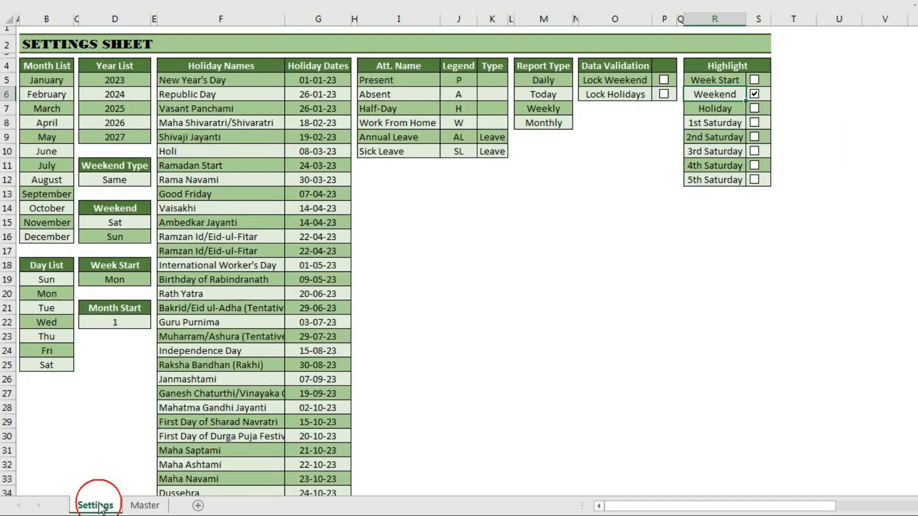
click(663, 79)
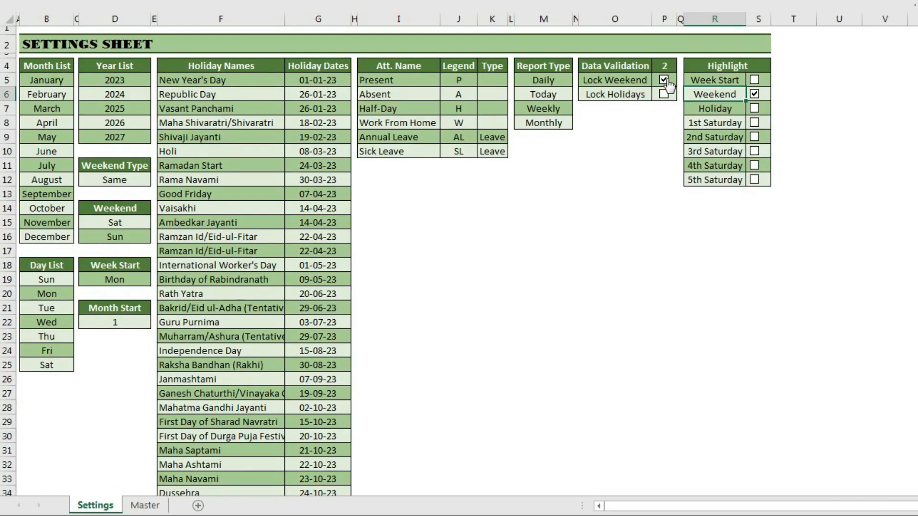
click(139, 506)
double_click(283, 164)
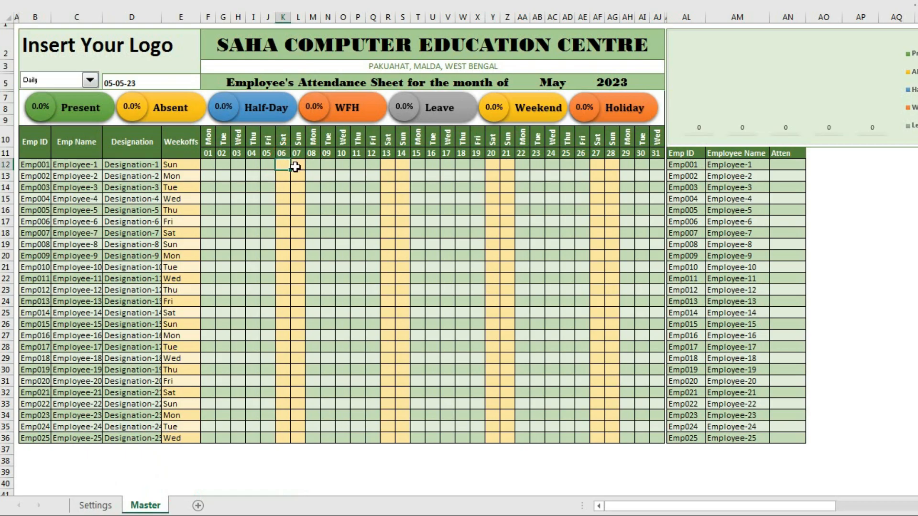
key(Return)
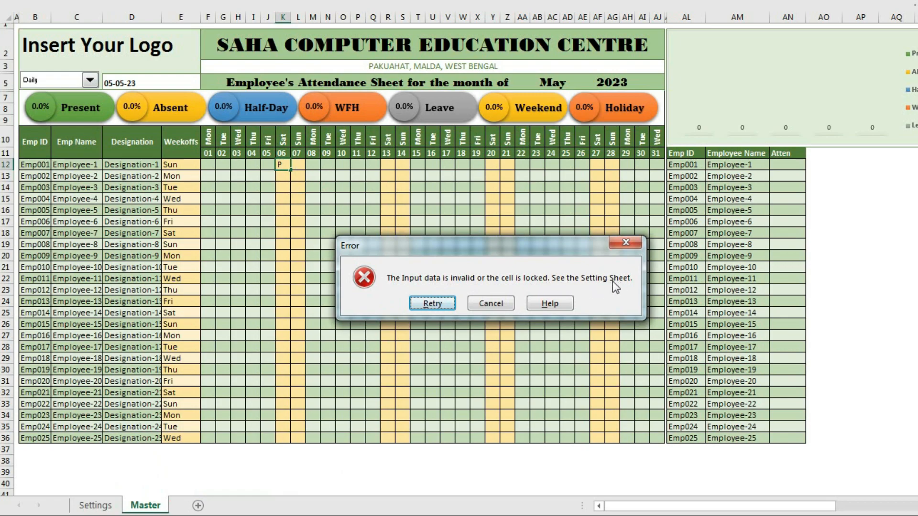
click(492, 303)
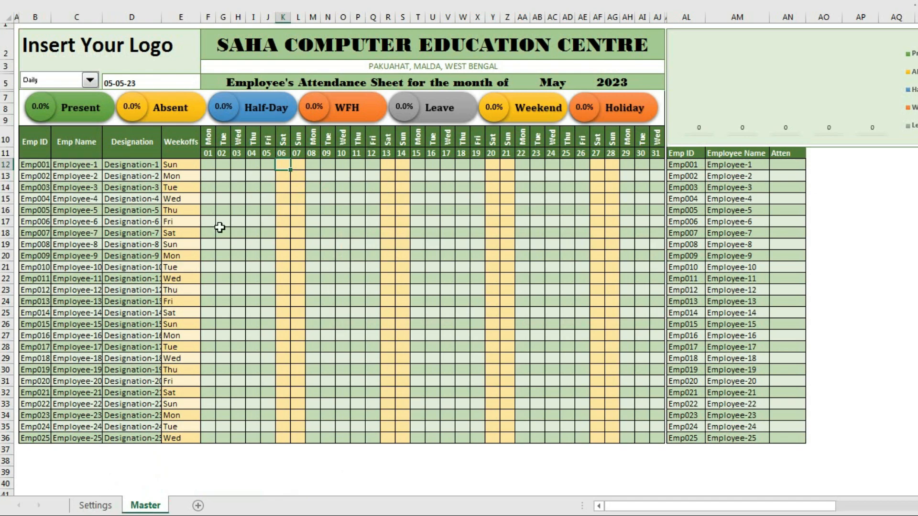
Step: Review the Week Start options in the Settings sheet, keeping Mon, and select the first nine employees' cells for Monday 01 on the Master sheet
click(95, 505)
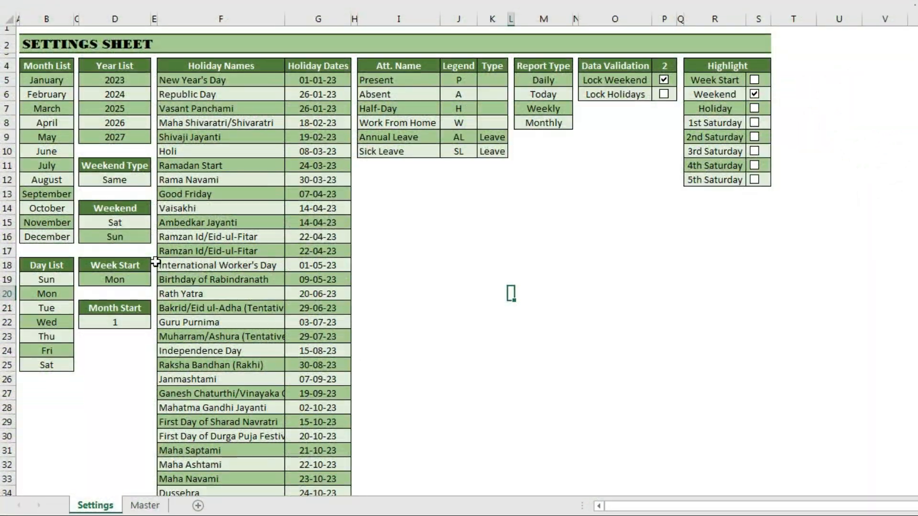
click(114, 266)
click(114, 275)
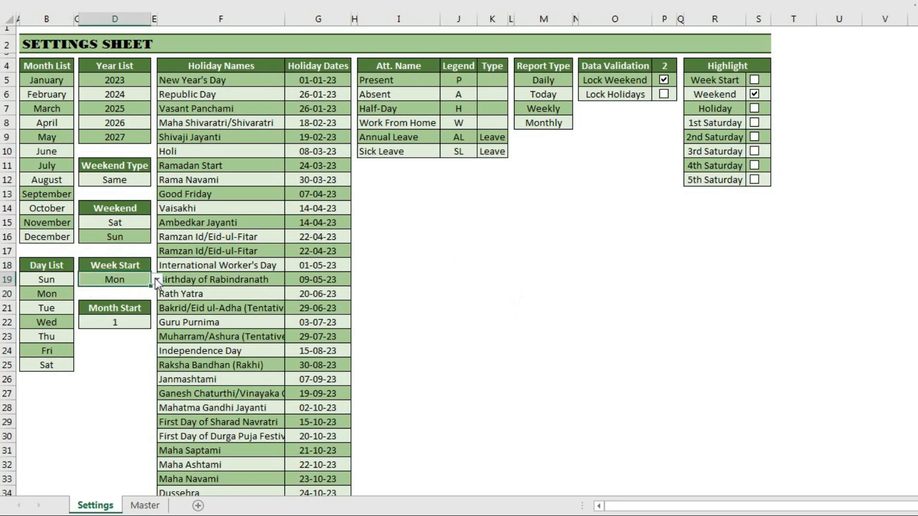
click(156, 280)
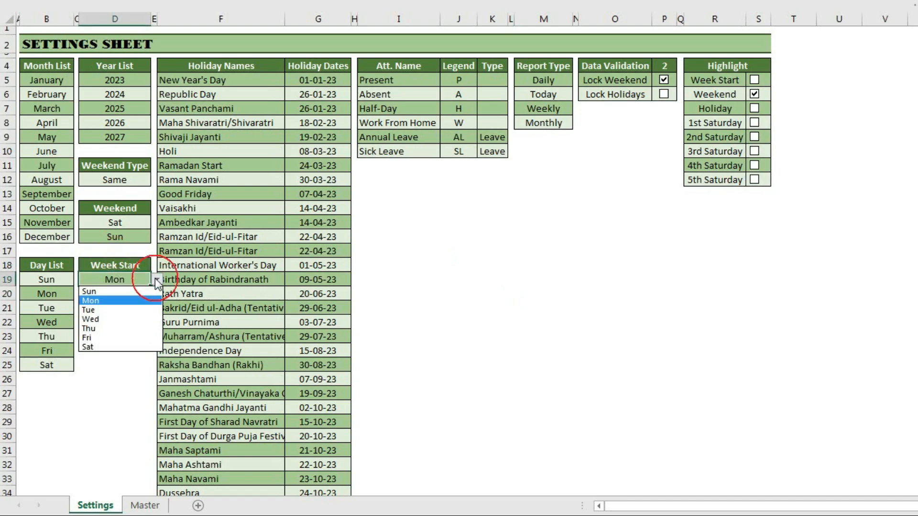
click(114, 282)
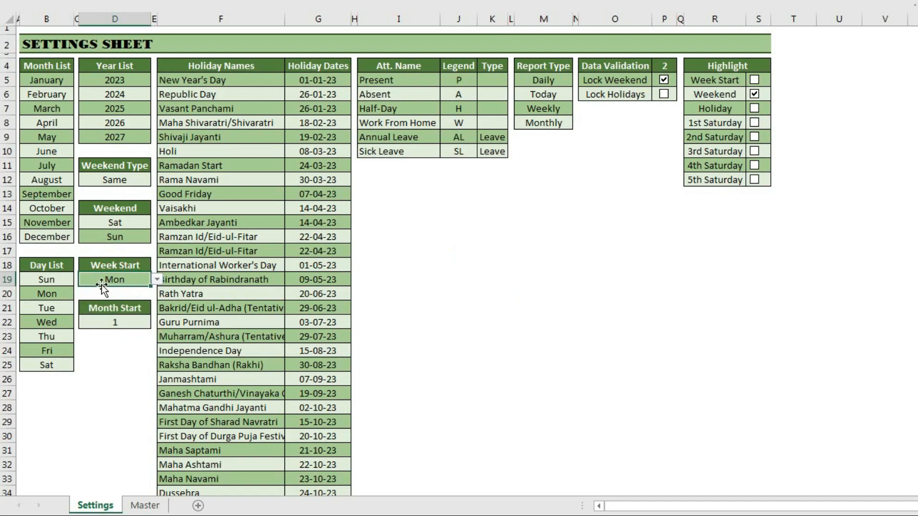
click(144, 505)
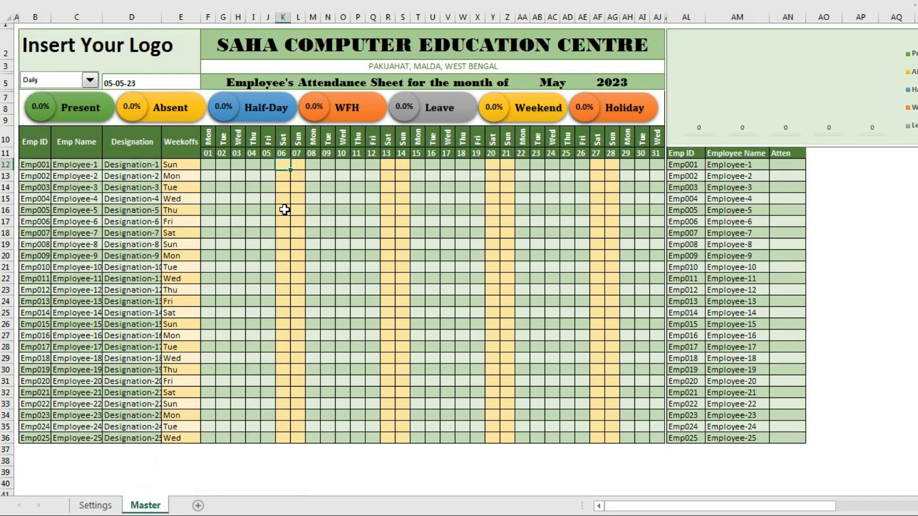
drag(208, 164, 209, 258)
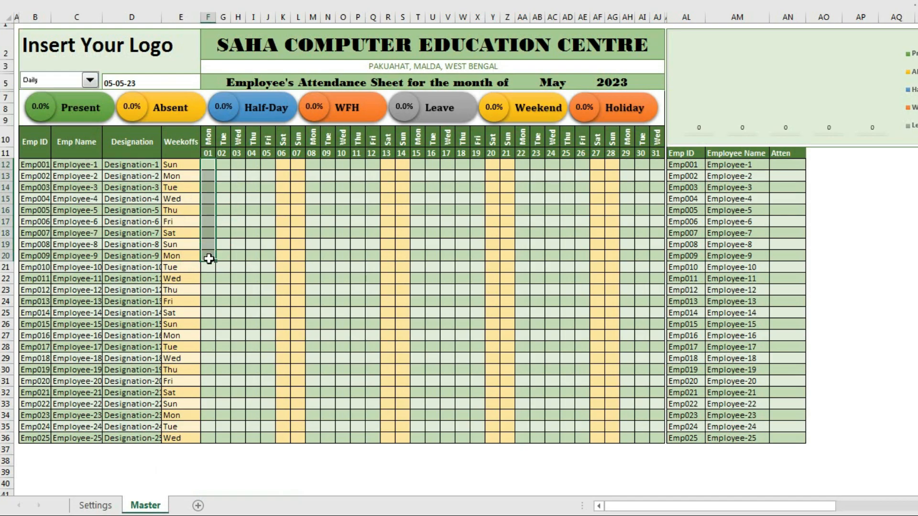
Step: Turn on the Week Start highlight in the Settings sheet and view the Monday columns on the Master sheet
click(95, 505)
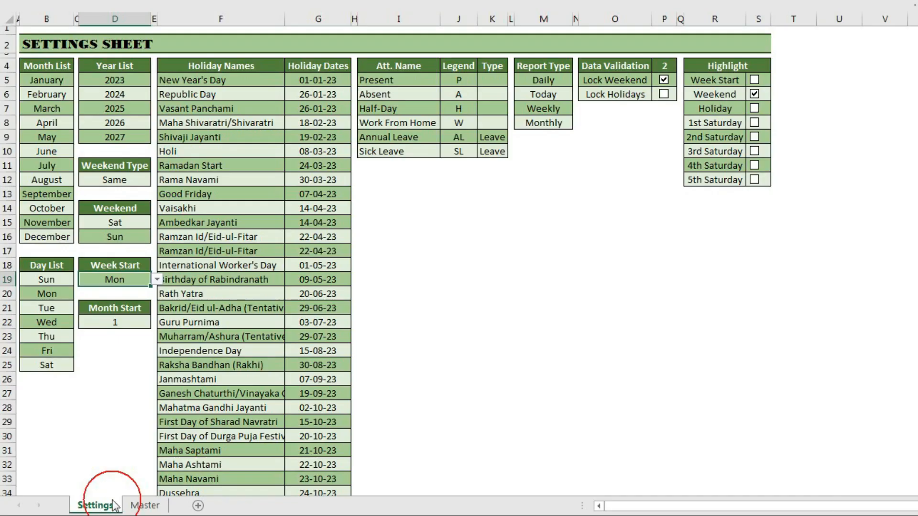
click(754, 81)
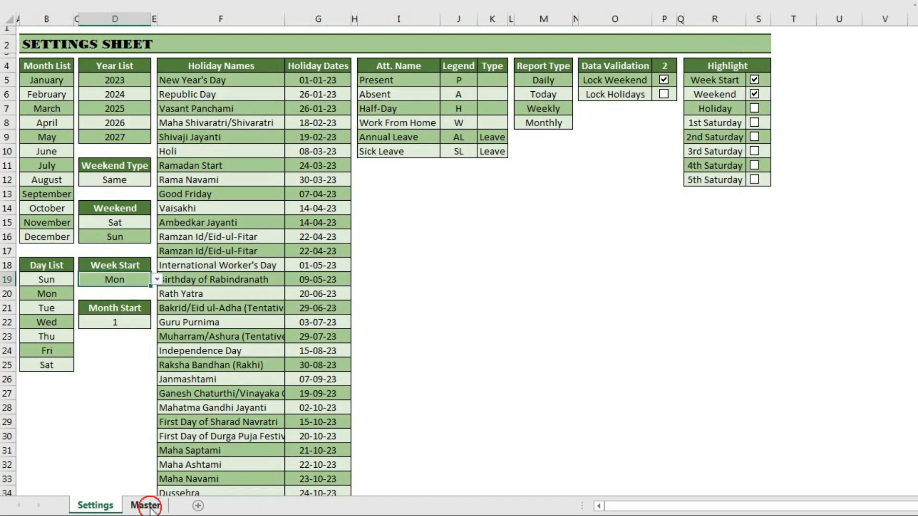
click(145, 505)
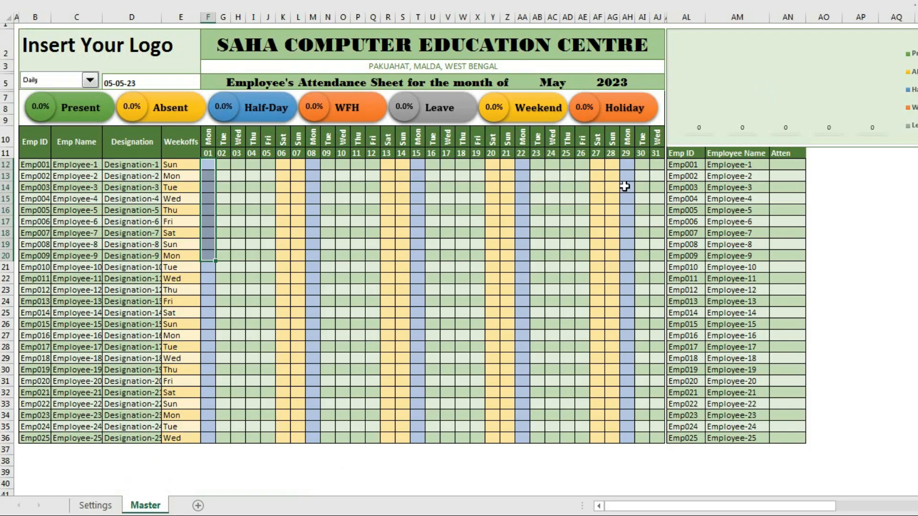
Step: Turn the Week Start highlight off again in the Settings sheet, keeping the Weekend highlight on
click(96, 505)
click(753, 81)
click(754, 94)
click(141, 505)
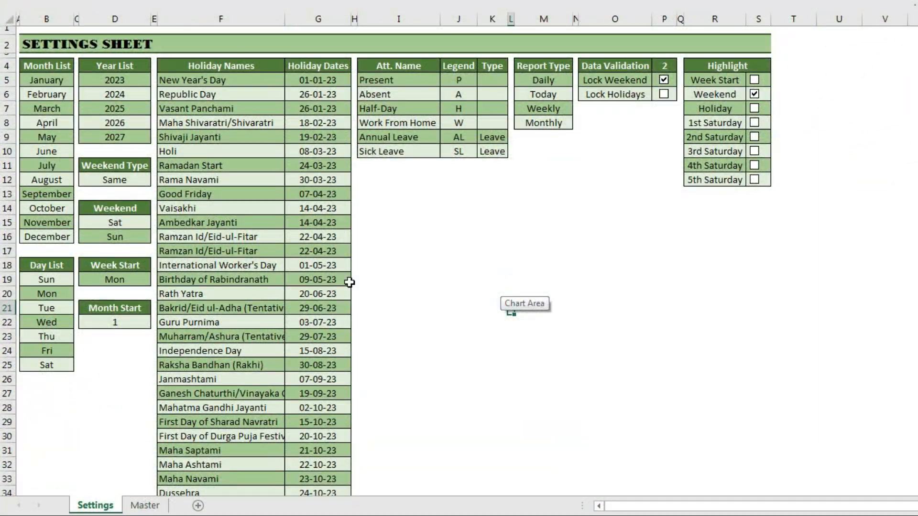
click(125, 322)
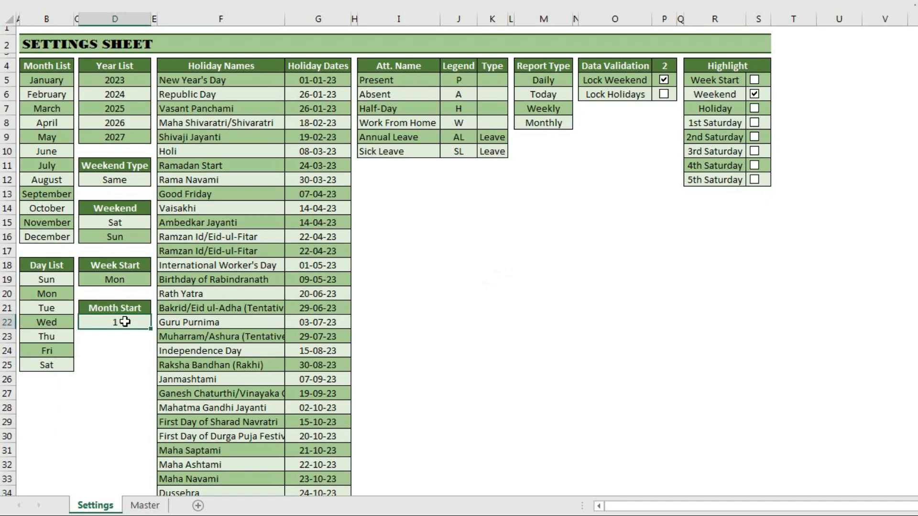
key(Delete)
key(ctrl+z)
Step: Check the Master sheet's date row before and after setting Month Start to 5 in the Settings sheet
click(145, 505)
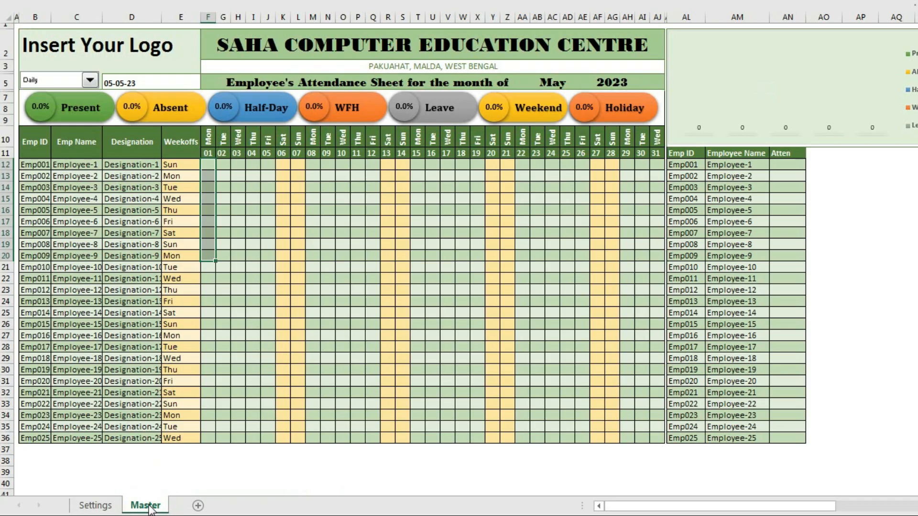
key(Up)
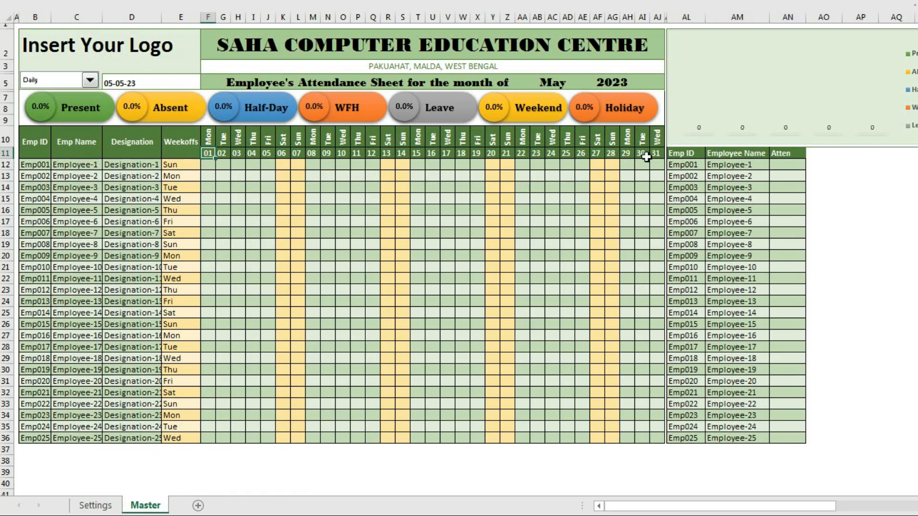
click(96, 505)
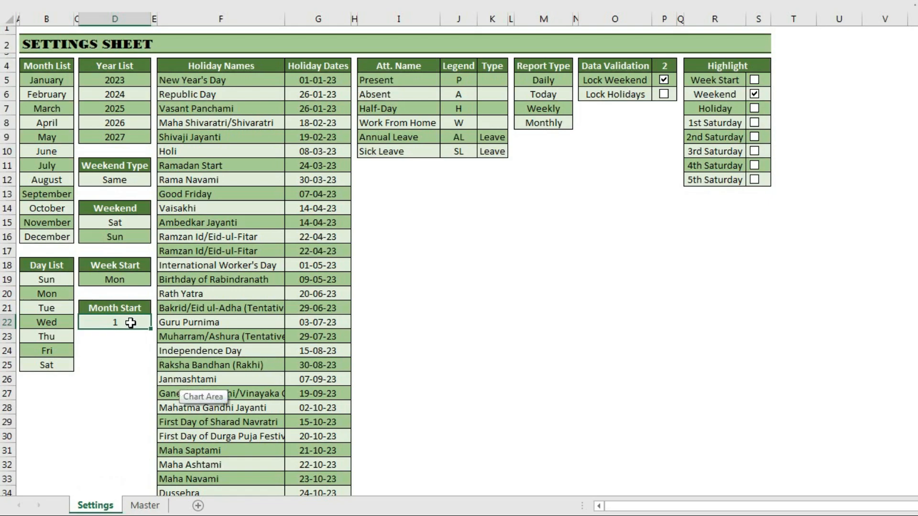
key(Return)
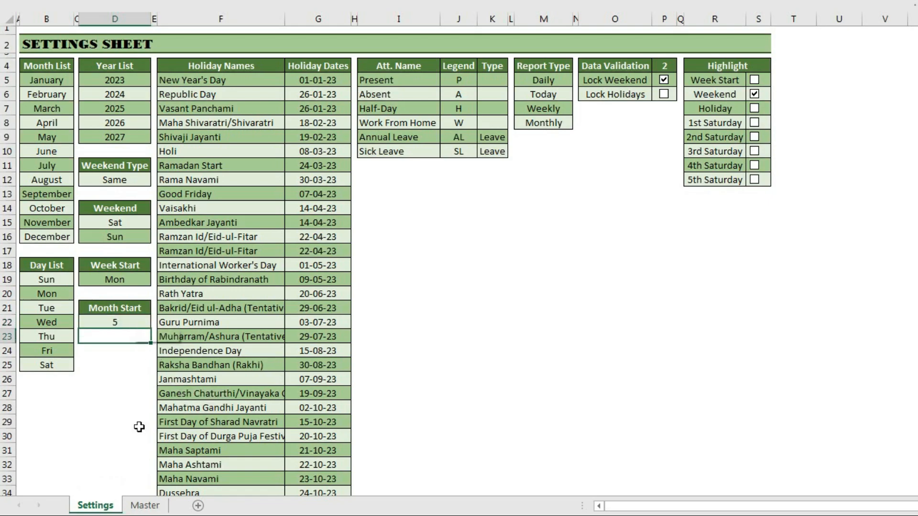
click(143, 505)
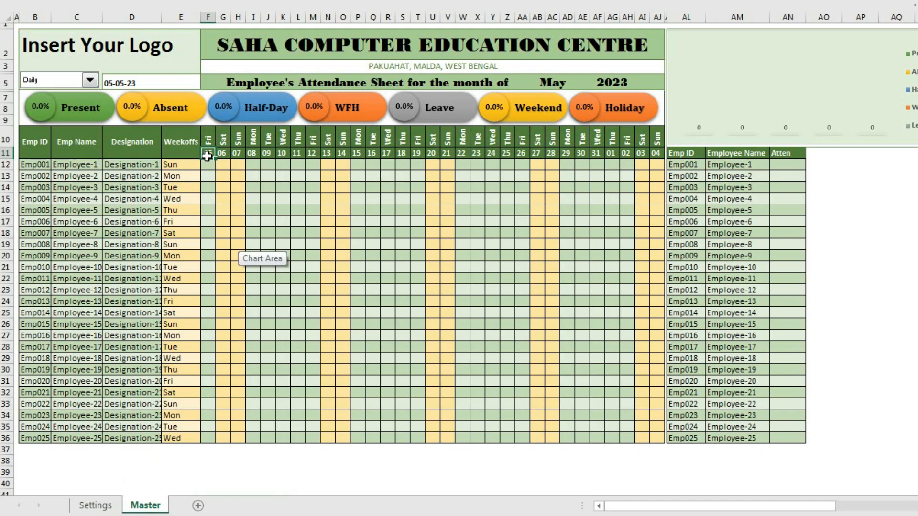
click(656, 156)
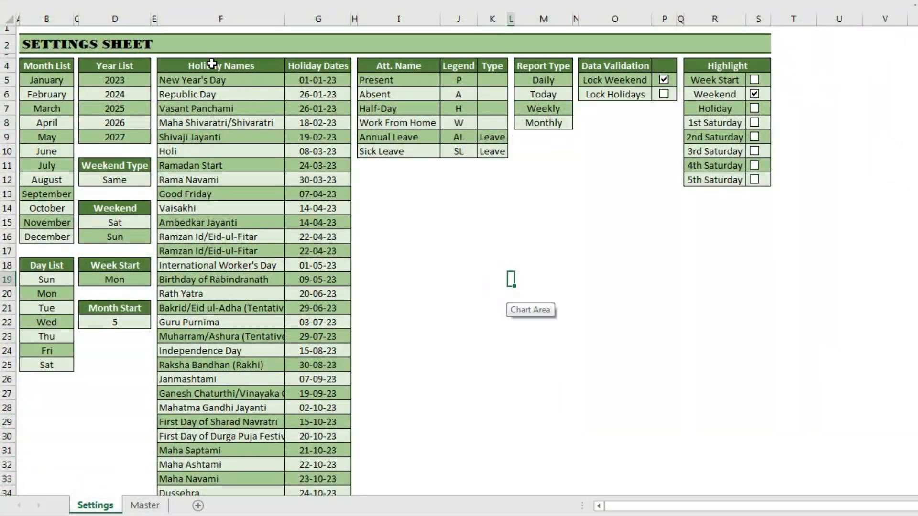
Step: Examine the Holiday Names and Holiday Dates lists in the Settings sheet, including the New Year's Day entry and its date
drag(212, 64, 315, 67)
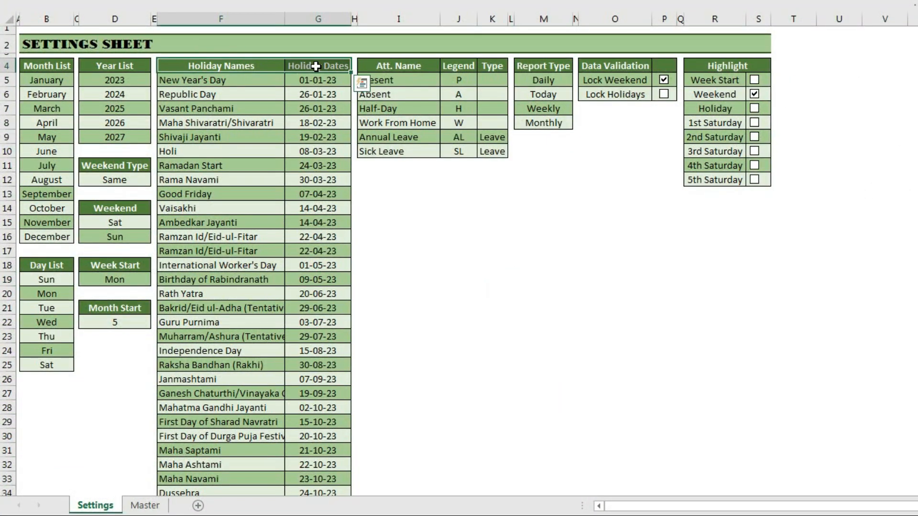
click(233, 67)
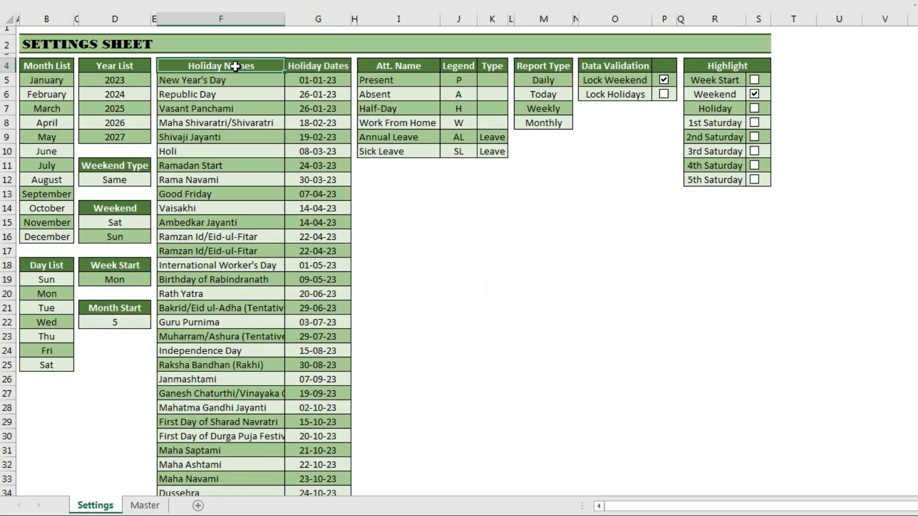
drag(230, 64, 236, 179)
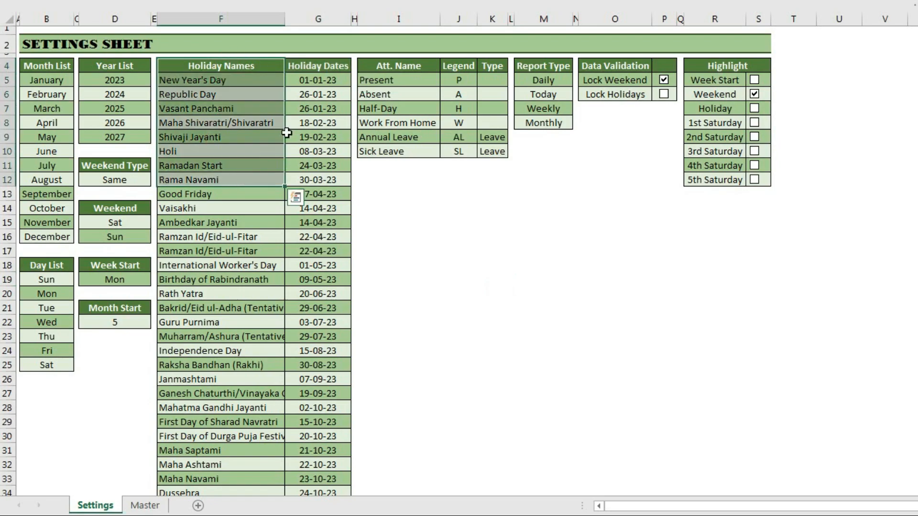
drag(314, 67, 310, 177)
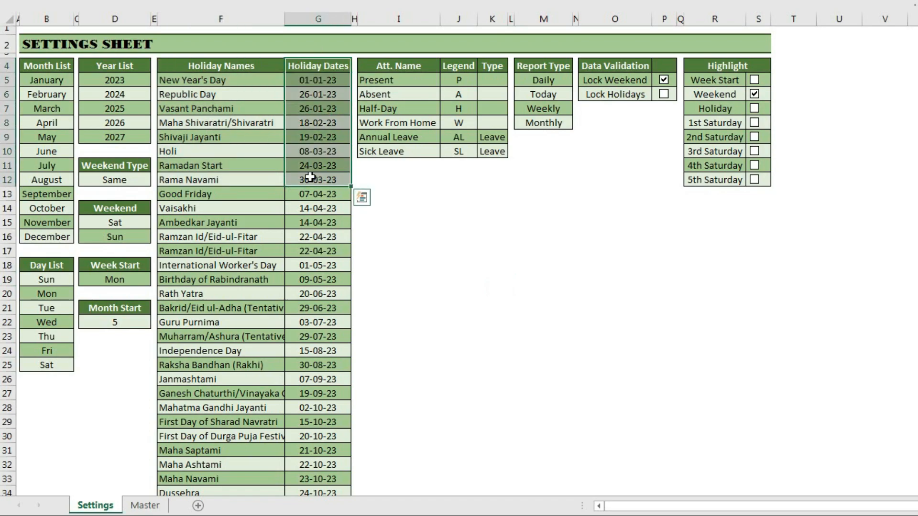
drag(224, 80, 220, 202)
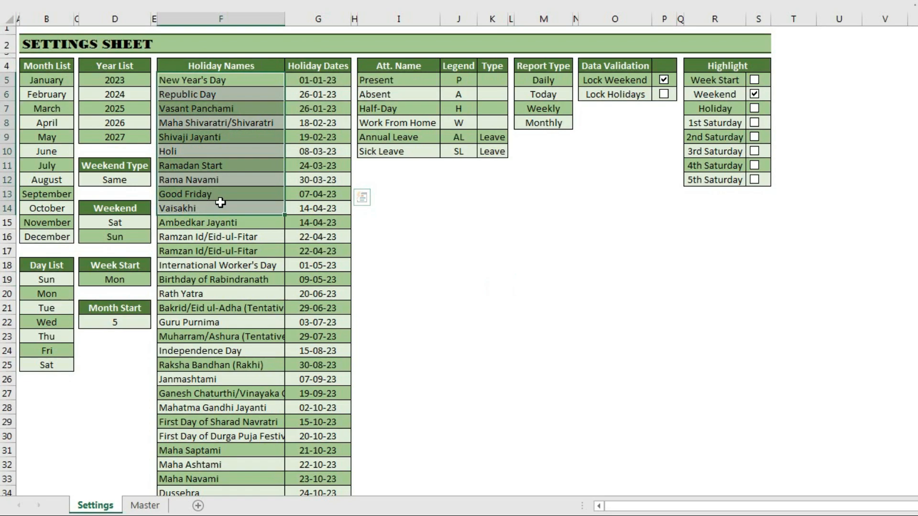
drag(318, 83, 317, 211)
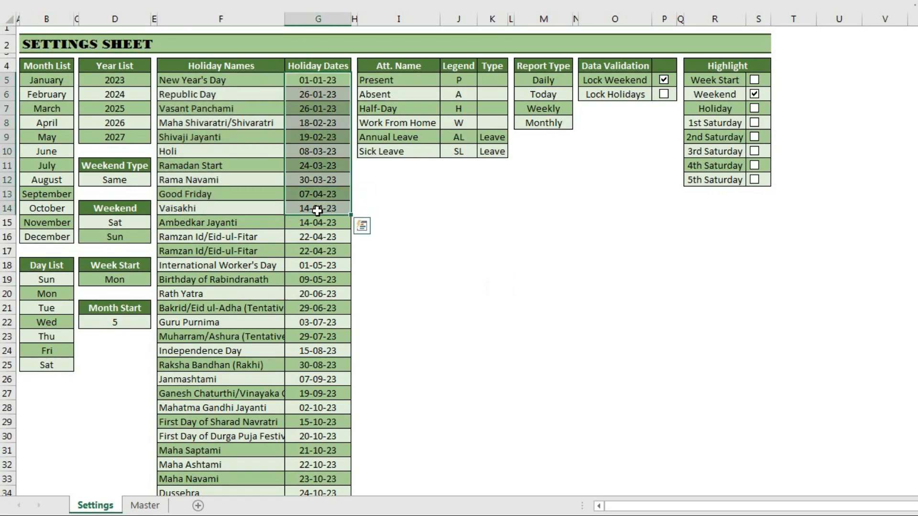
click(317, 210)
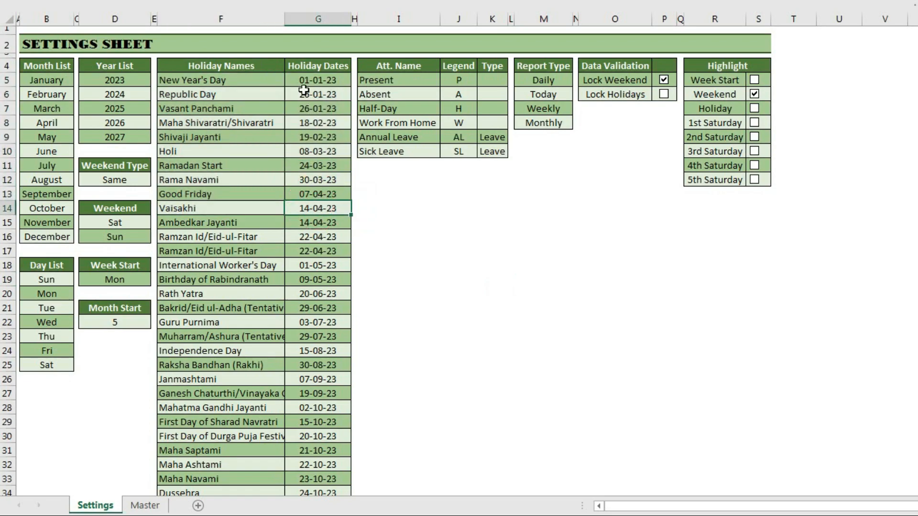
click(298, 80)
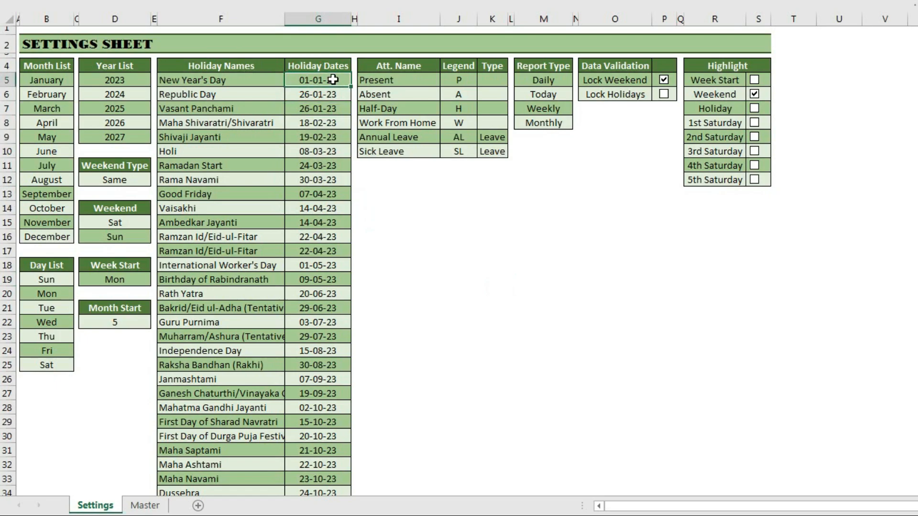
click(220, 80)
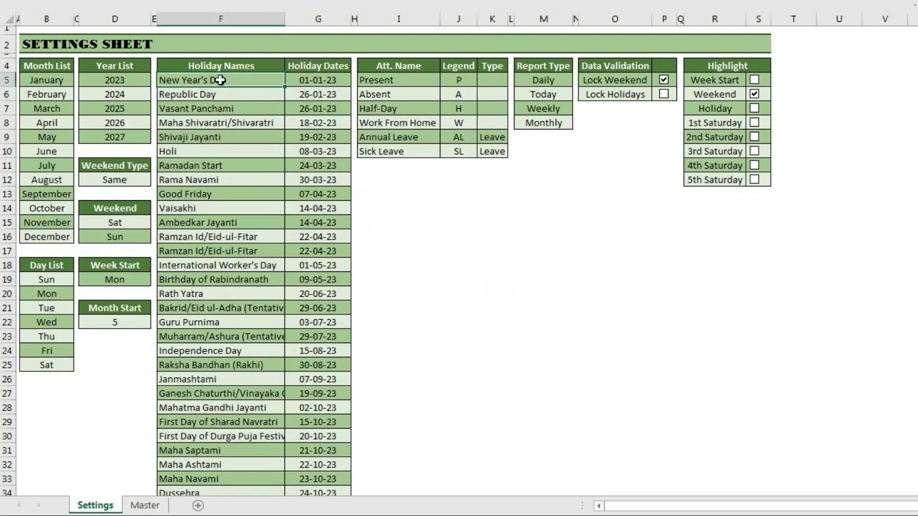
click(313, 83)
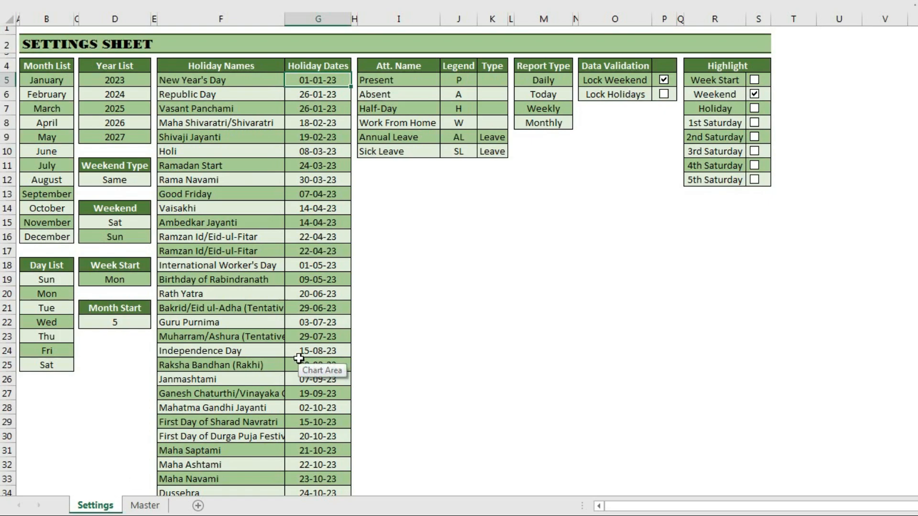
Step: Select the Tuesday 09 column on the Master sheet from its day header down to Emp025
click(144, 505)
drag(267, 139, 270, 258)
drag(273, 306, 273, 435)
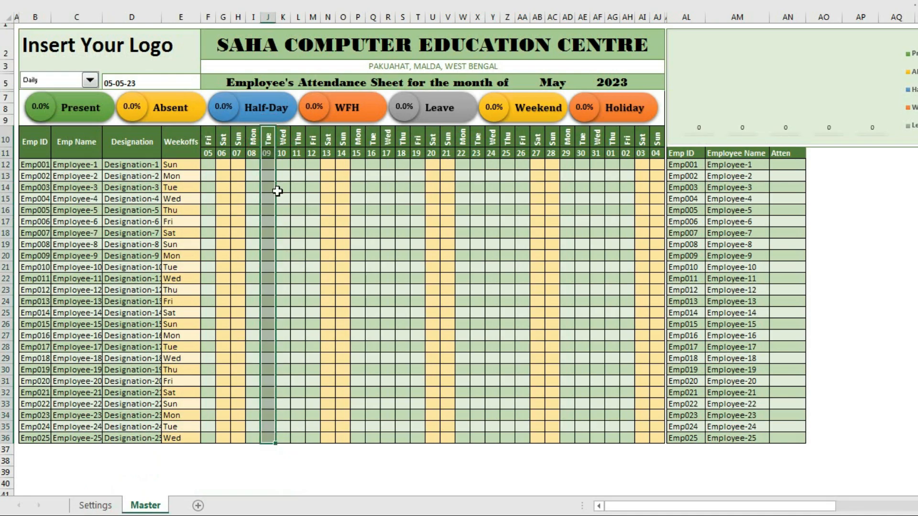
Step: Select the Birthday of Rabindranath holiday date, turn on the Holiday highlight in the Settings sheet, and view the Master sheet
click(95, 505)
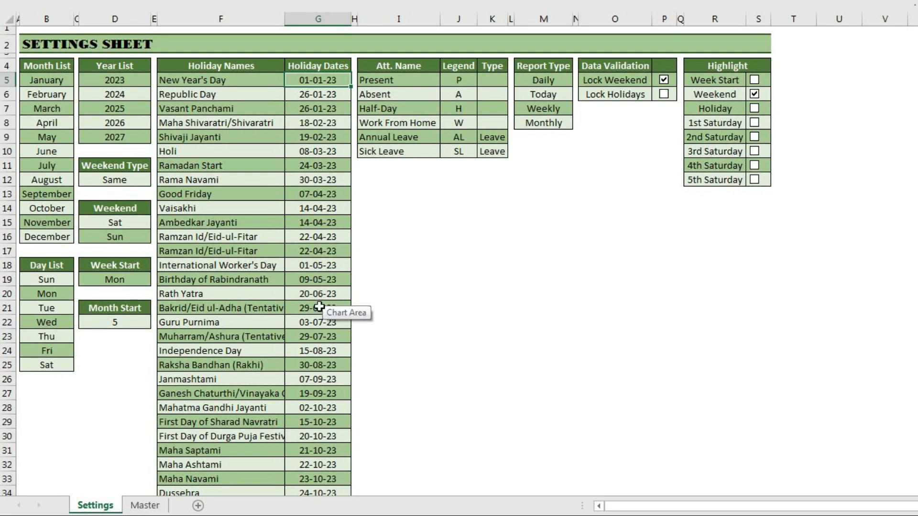
click(312, 282)
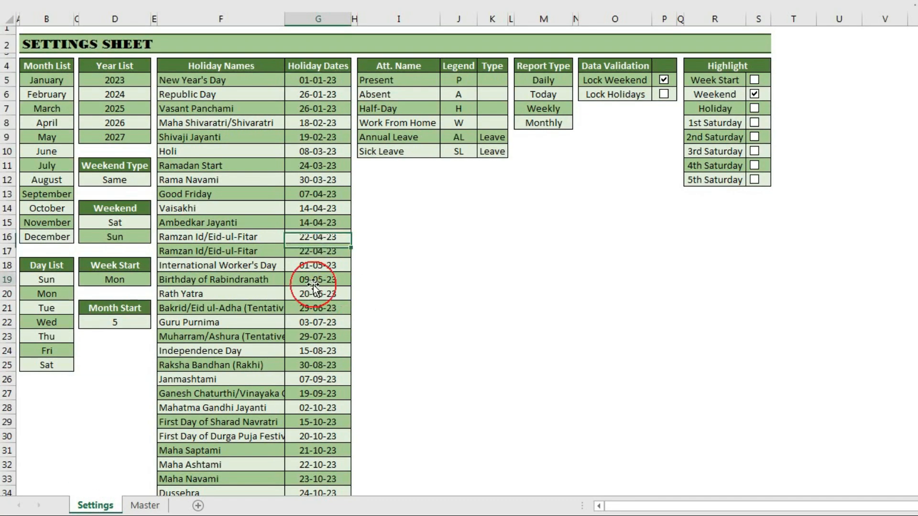
click(754, 108)
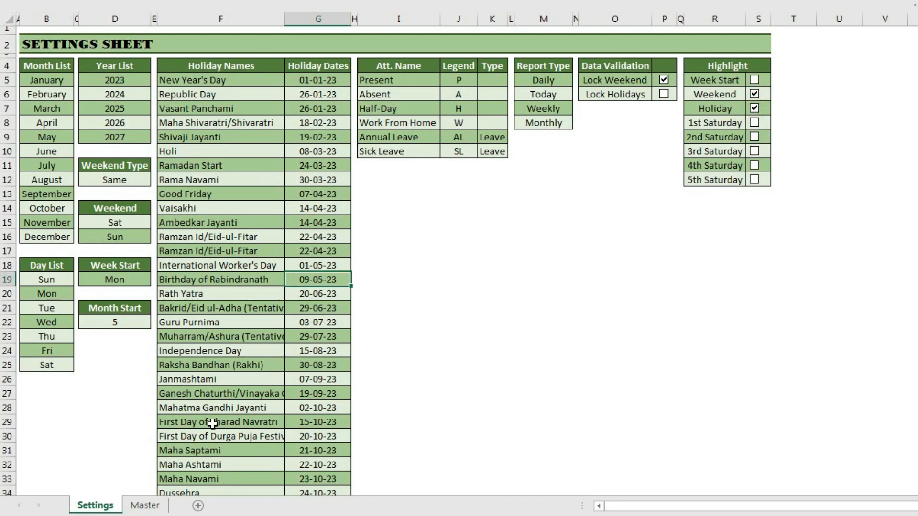
click(145, 505)
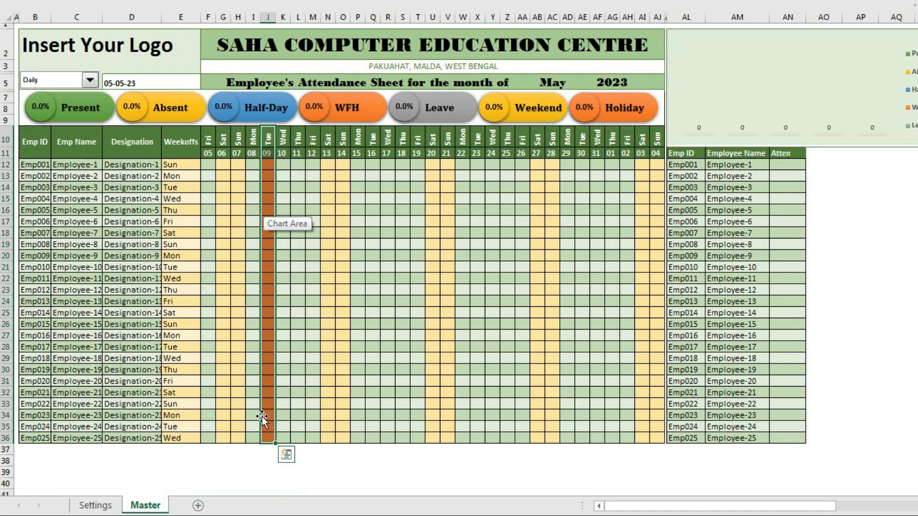
Step: Turn the Holiday highlight off in the Settings sheet and view the Tuesday 09 column on the Master sheet
click(93, 505)
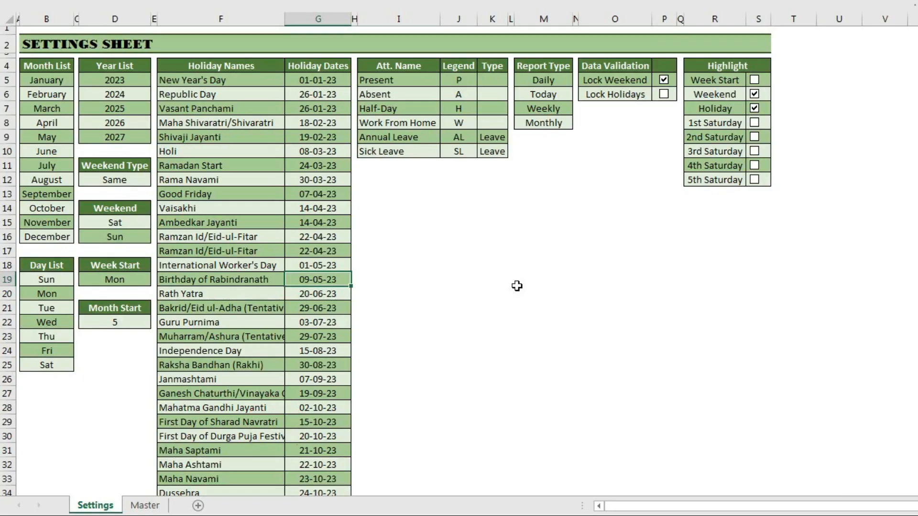
click(142, 505)
click(93, 505)
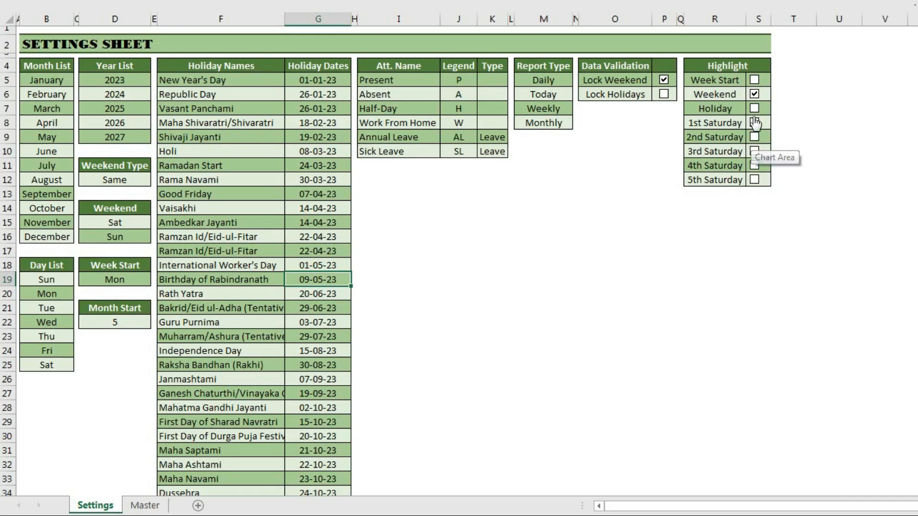
click(145, 505)
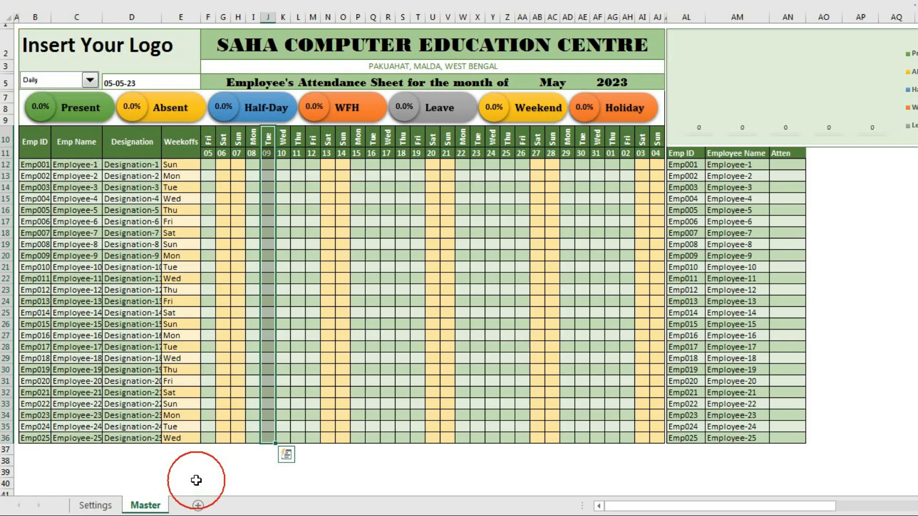
Step: Enter P for Emp001 on Tuesday 09 in the Master sheet and undo the entry
click(270, 165)
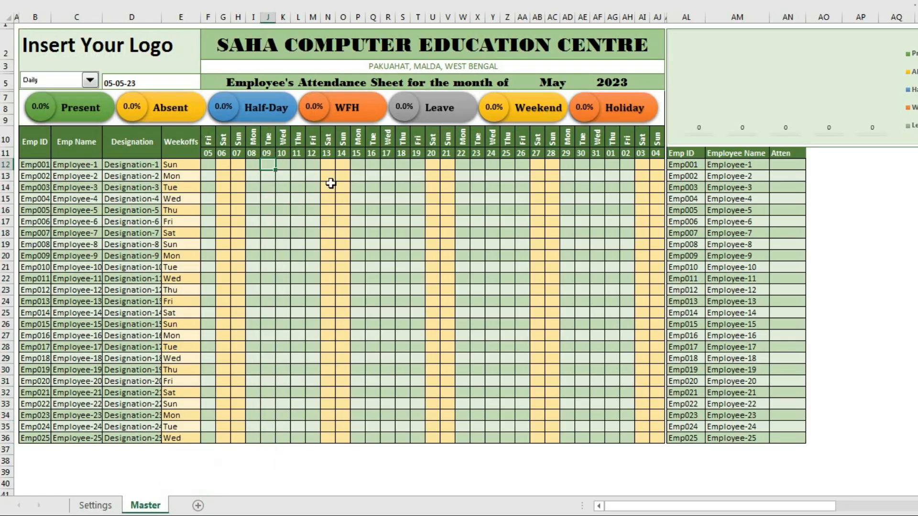
key(Return)
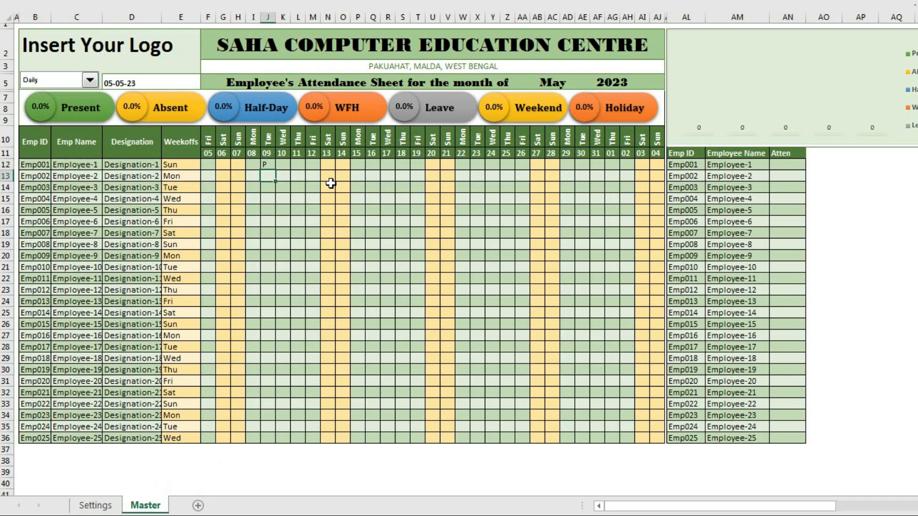
key(ctrl+z)
Step: Turn on Lock Holidays in the Settings sheet and try to enter P for Emp001 on Tuesday 09 in the Master sheet
click(98, 506)
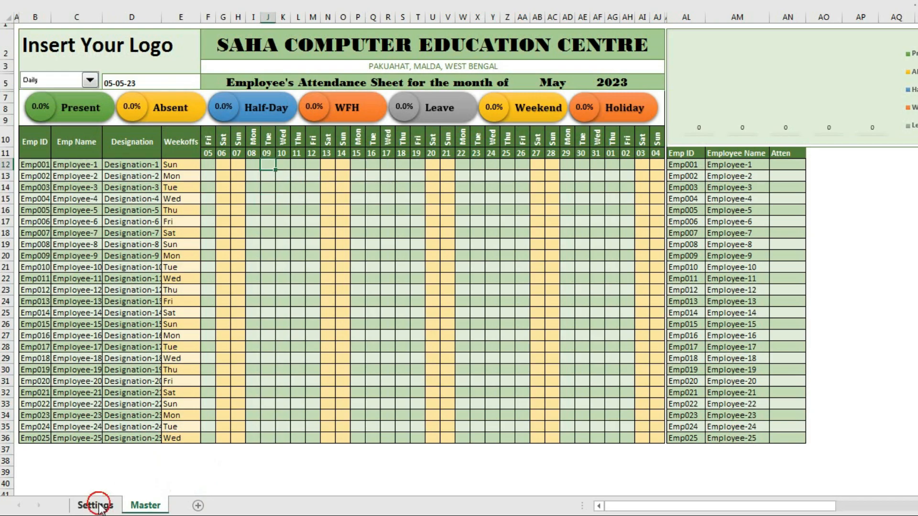
click(663, 94)
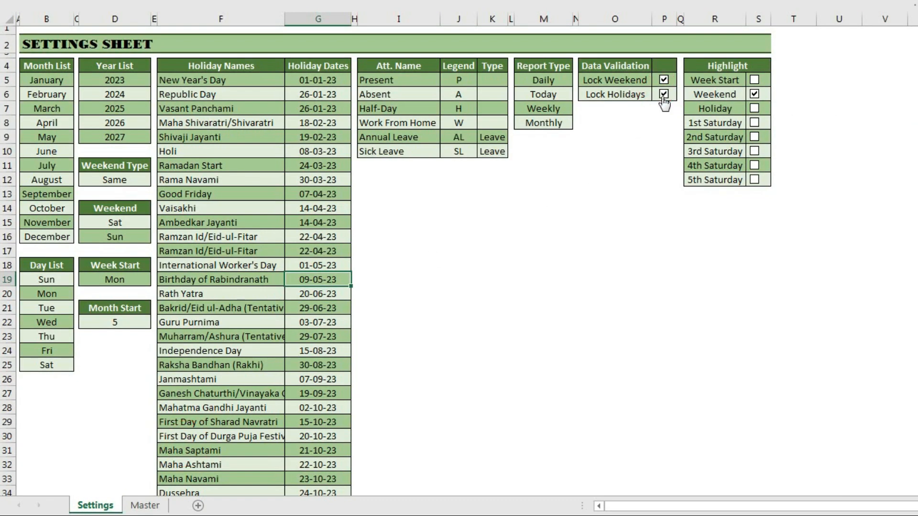
click(145, 505)
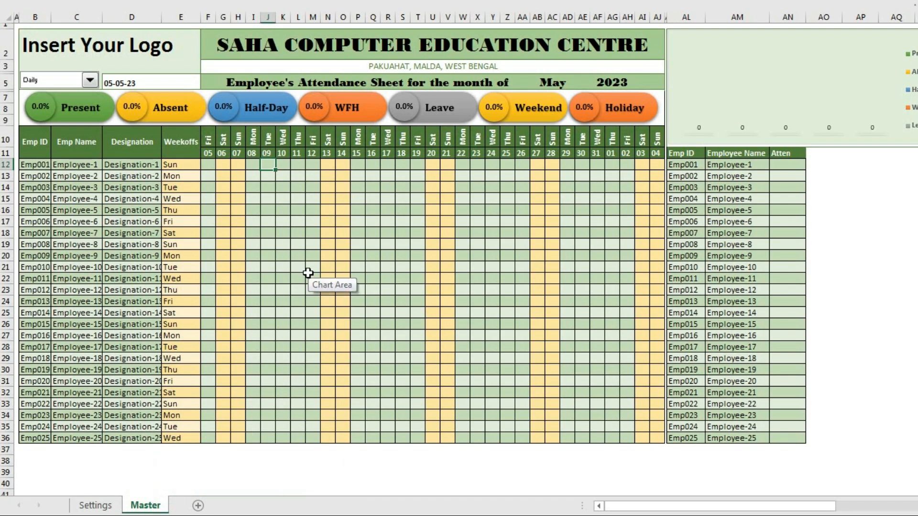
text(P)
key(Return)
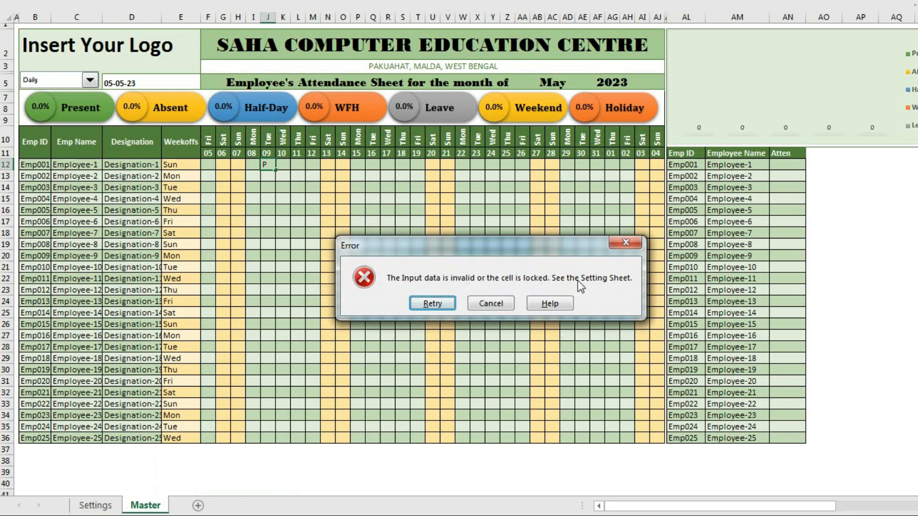
click(491, 303)
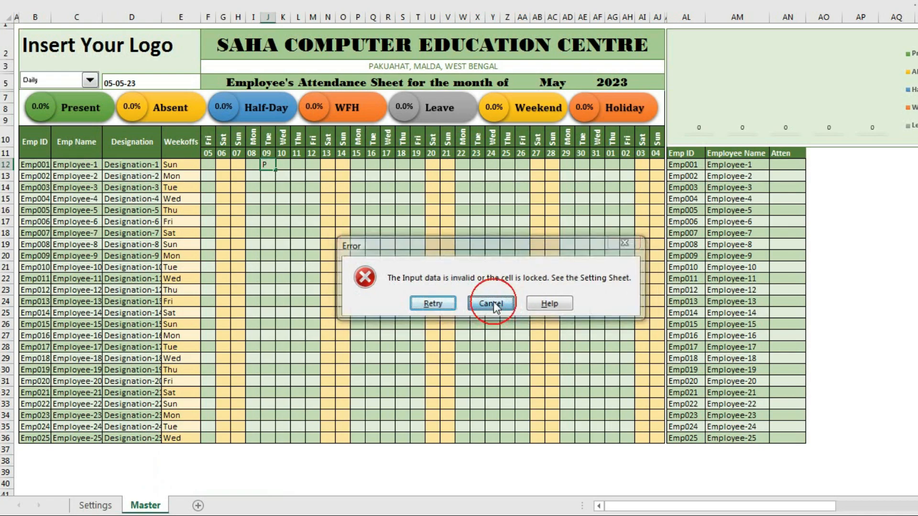
Step: Examine the Att. Name, Legend and Type columns of the attendance table in the Settings sheet
click(95, 505)
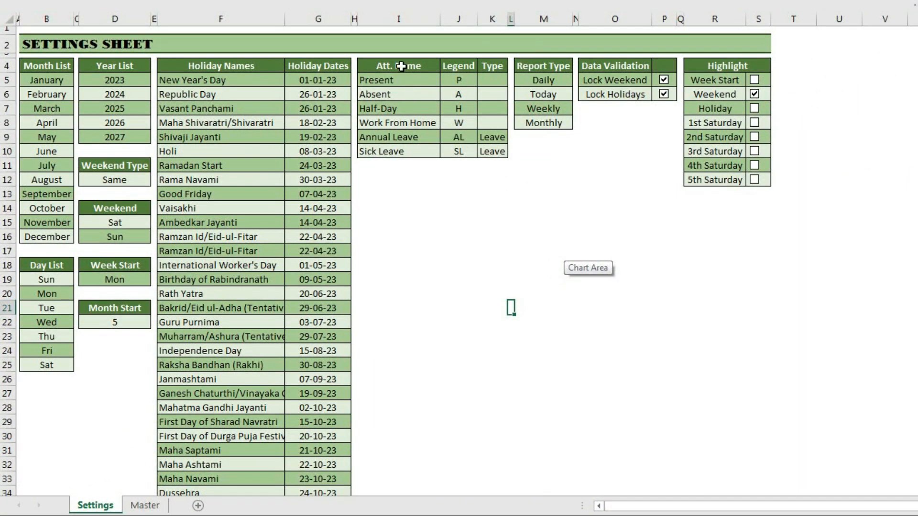
drag(392, 65, 482, 71)
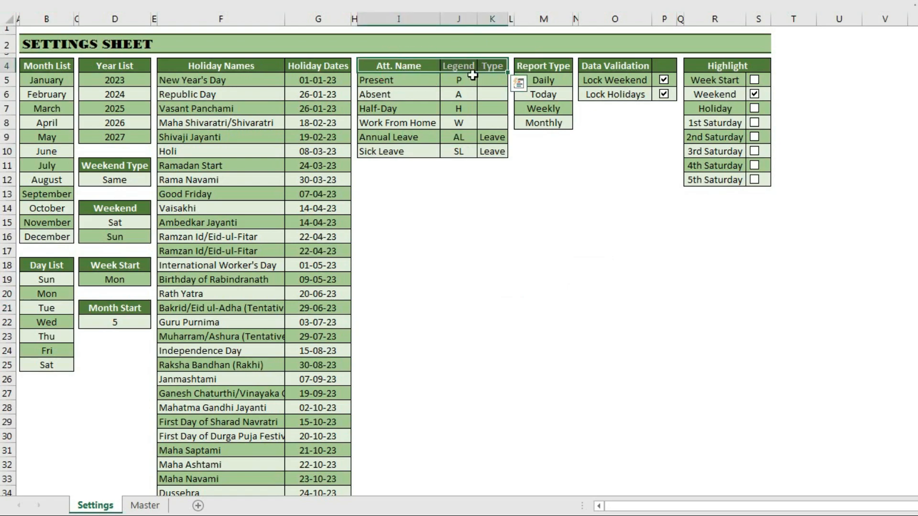
drag(393, 62, 389, 151)
drag(463, 68, 457, 152)
drag(488, 65, 492, 150)
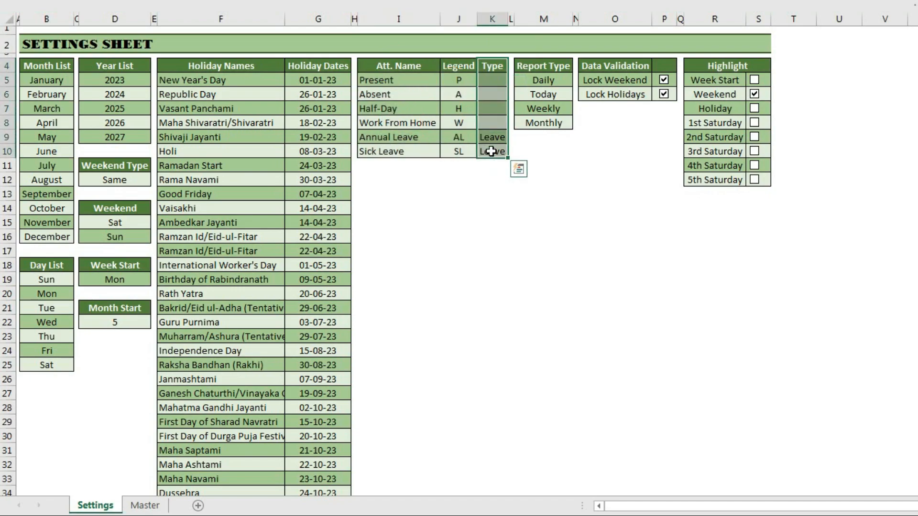
click(392, 68)
drag(393, 69, 389, 152)
drag(375, 82, 397, 151)
drag(459, 84, 455, 150)
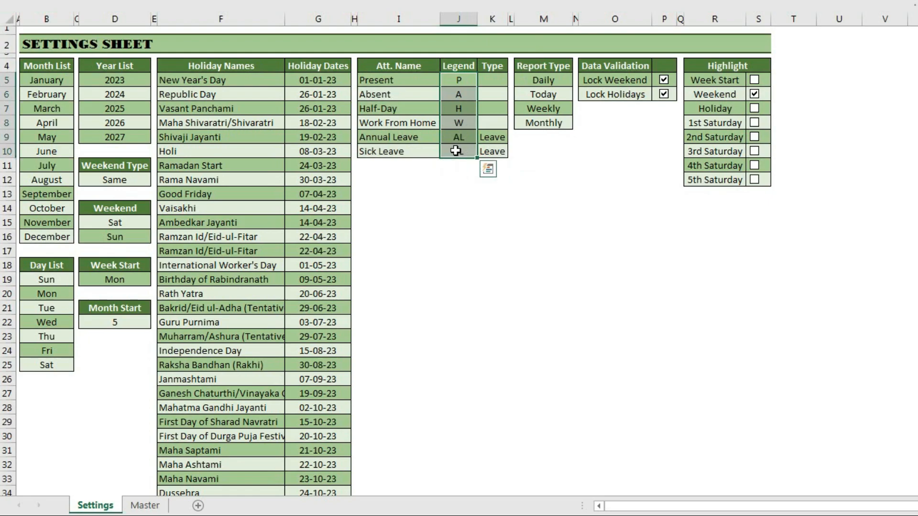
Step: Try the duplicate legend P for Work From Home in the Settings sheet and undo the change
click(458, 123)
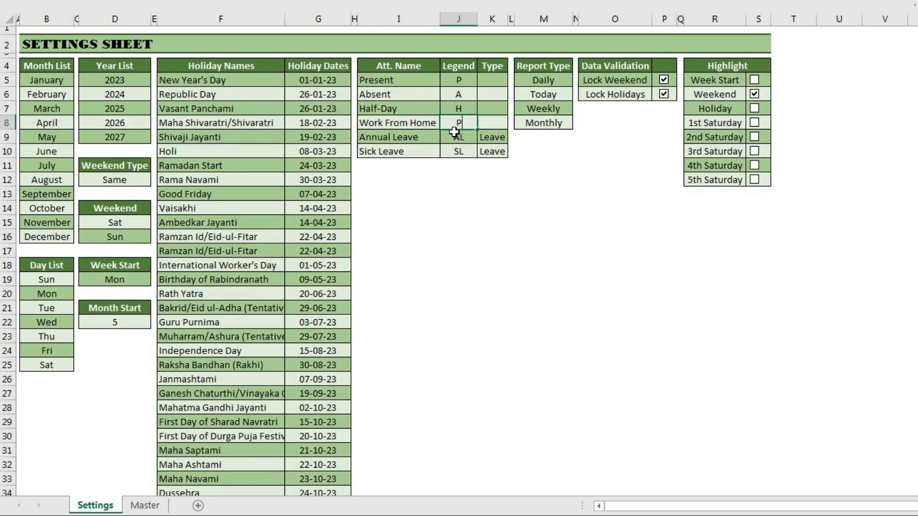
key(Return)
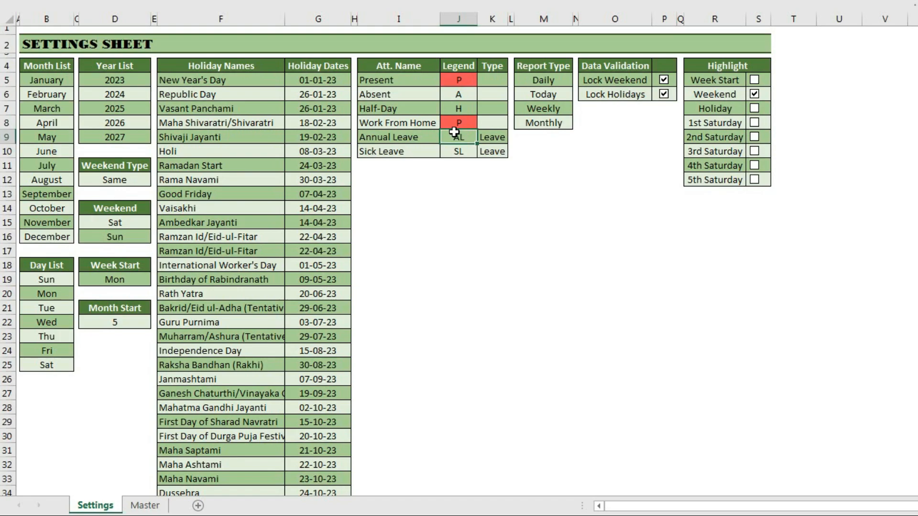
key(ctrl+z)
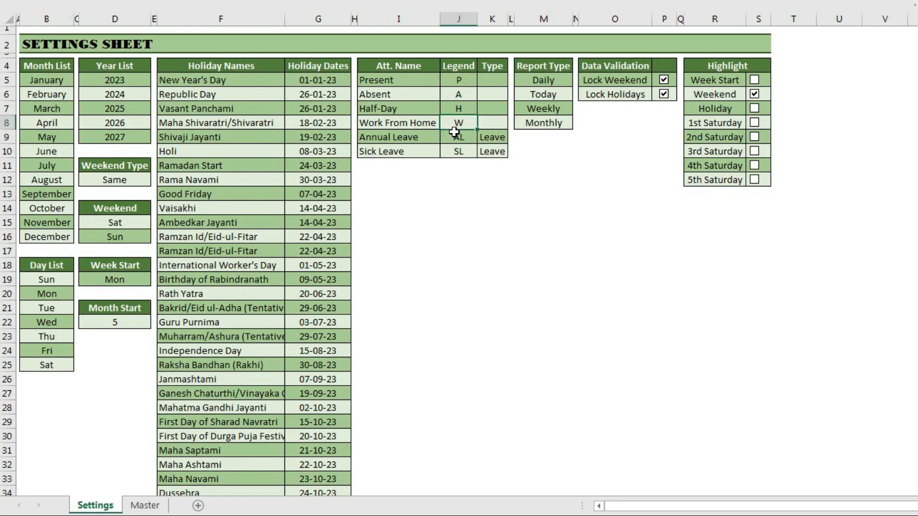
Step: Examine the Annual Leave and Sick Leave rows, the blank Type cells, the free rows below and the Legend codes in the attendance table
drag(414, 141, 409, 150)
drag(498, 145, 494, 156)
drag(493, 82, 492, 119)
click(490, 137)
drag(370, 85, 484, 125)
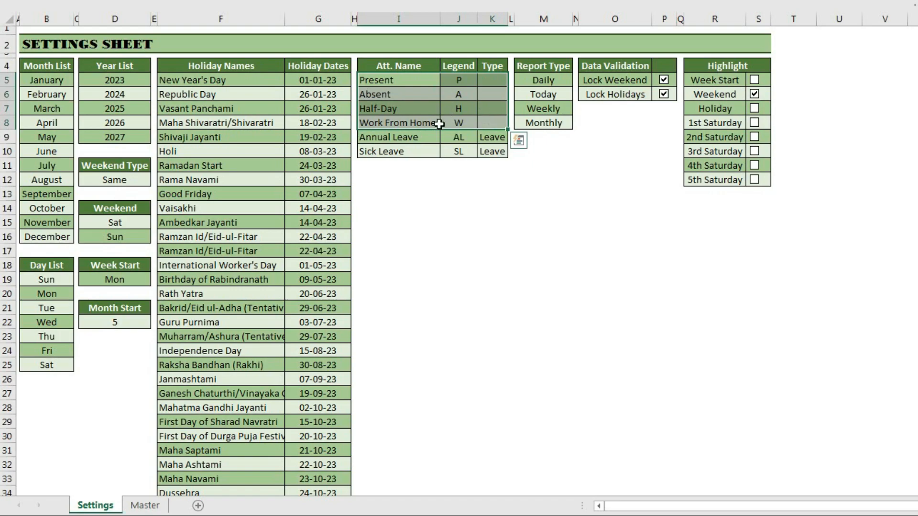
drag(398, 137, 396, 193)
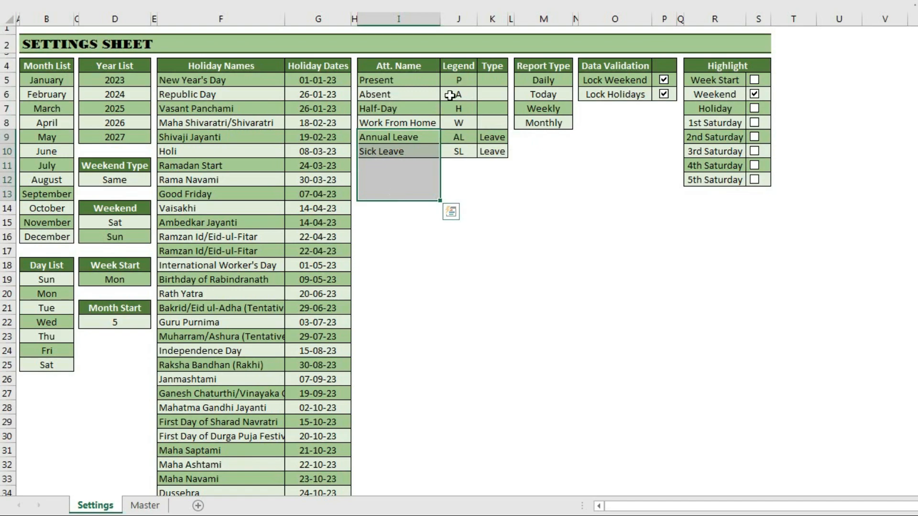
drag(458, 80, 458, 210)
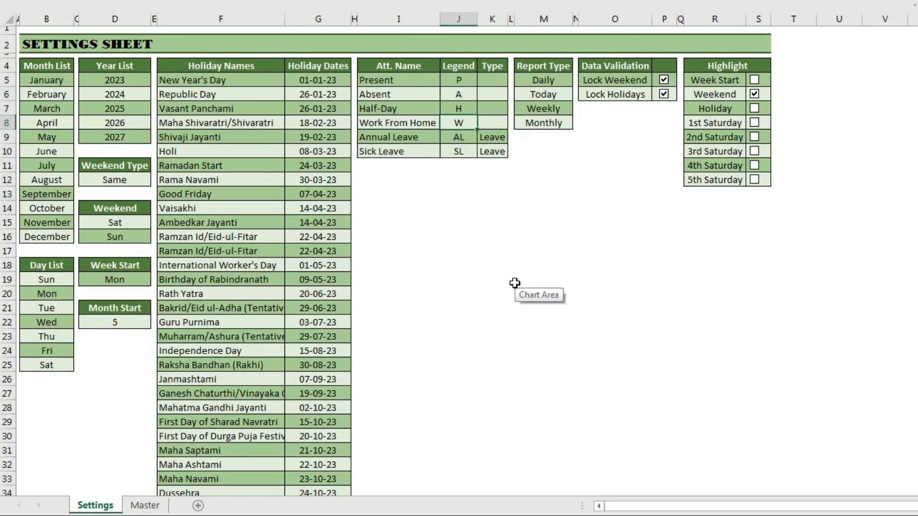
click(459, 83)
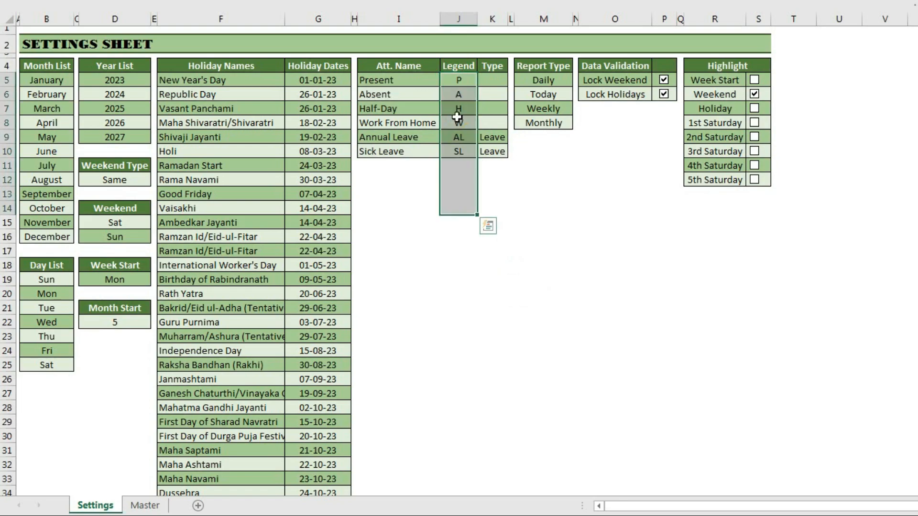
drag(458, 81, 457, 149)
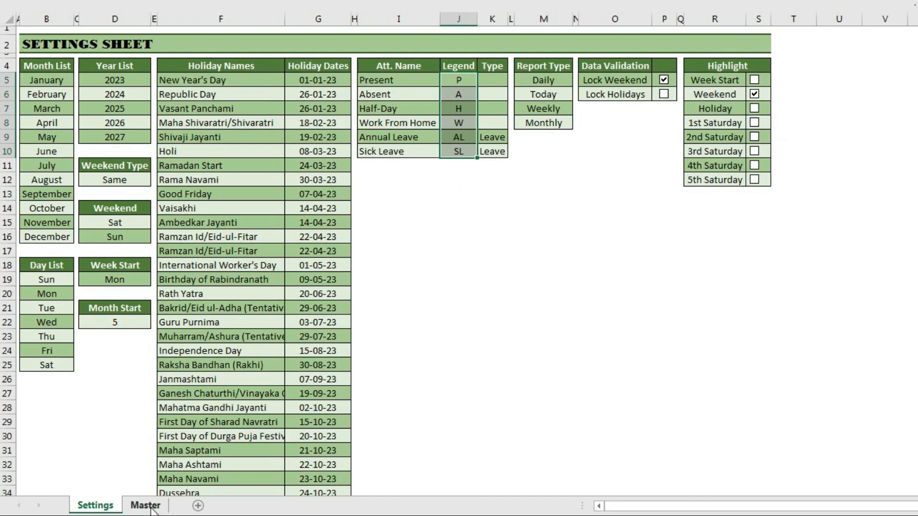
Step: Enter P for Emp001 on Wednesday 10 in the Master sheet
click(148, 507)
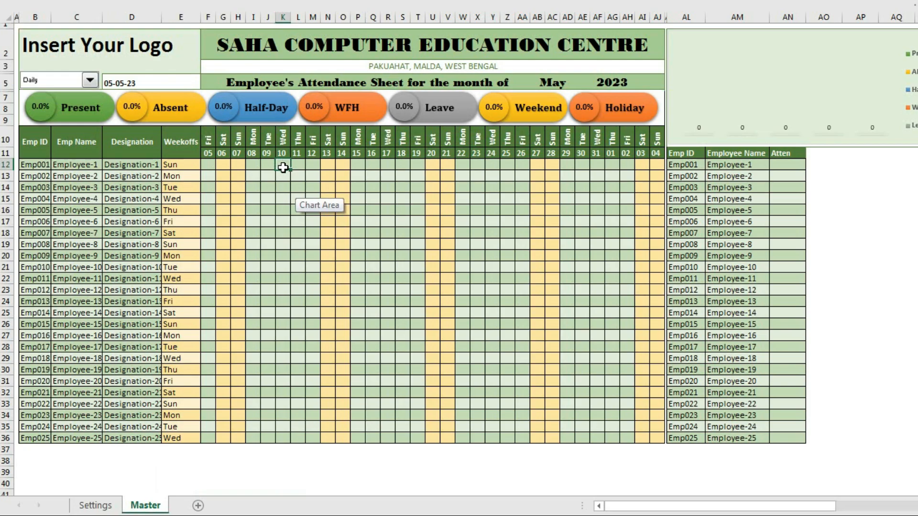
text(P)
key(Return)
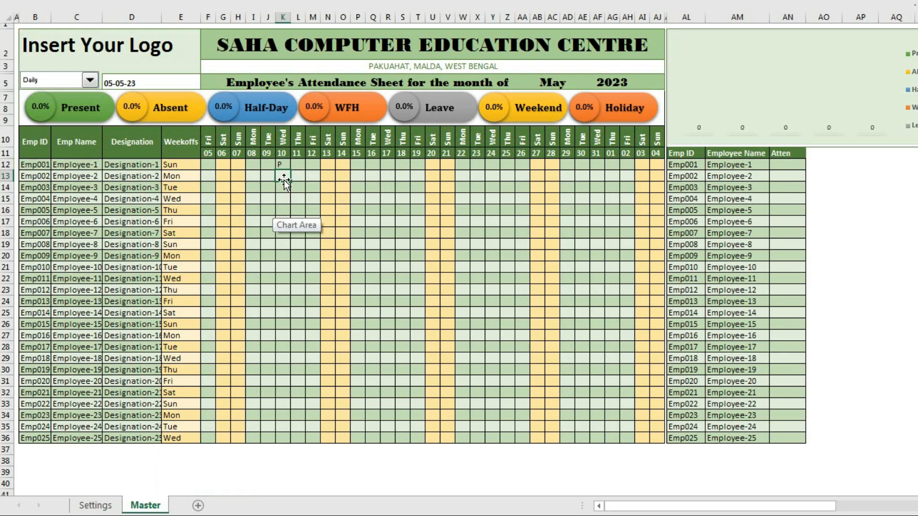
Step: Try to enter the undefined code L for Emp002 on Wednesday 10 and cancel the entry
text(L)
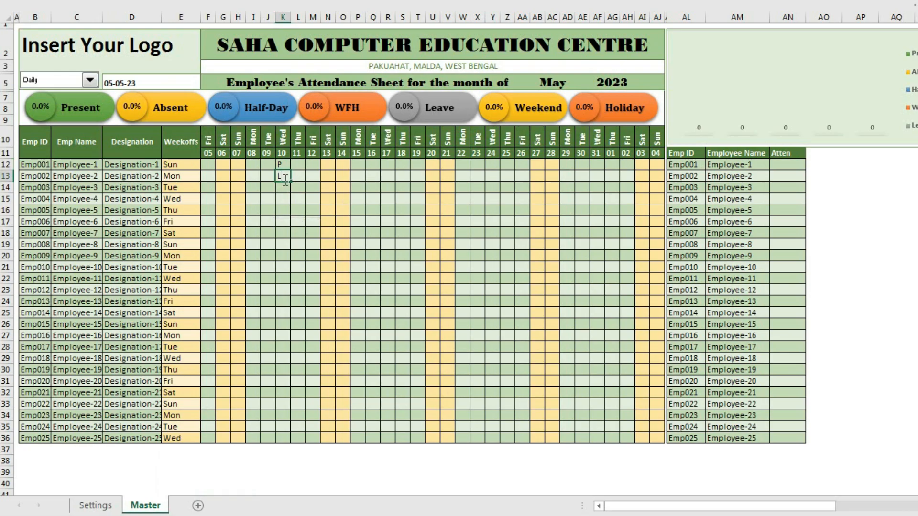
key(Return)
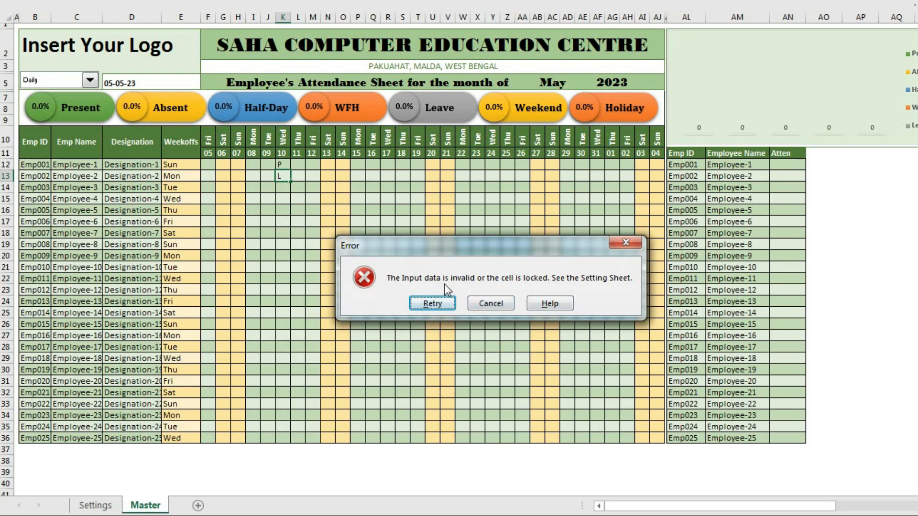
click(489, 303)
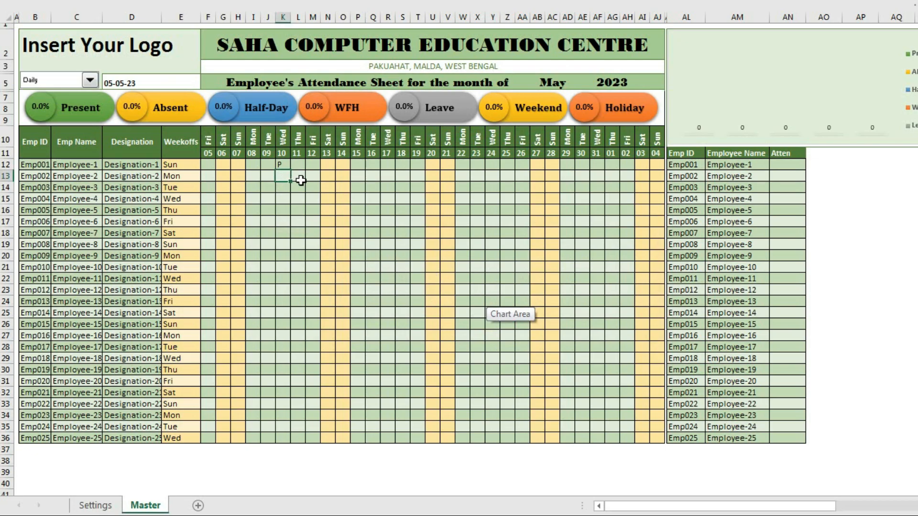
Step: Examine the attendance table, the Report Type list and the Data Validation lock options in the Settings sheet
click(95, 505)
click(395, 72)
drag(396, 79, 485, 147)
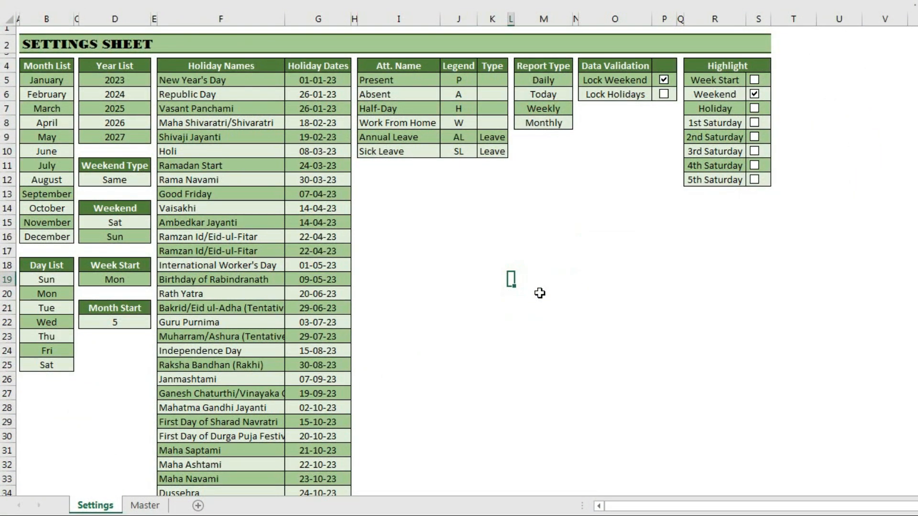
click(557, 66)
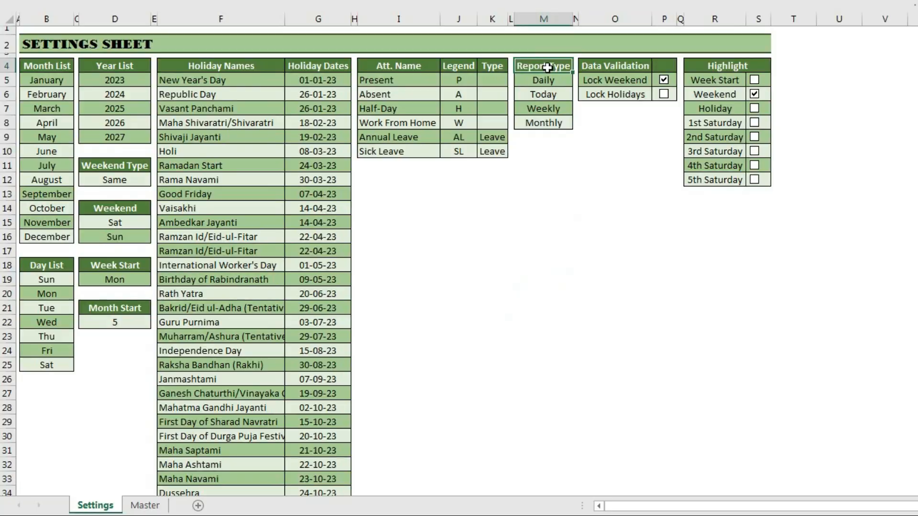
drag(541, 78, 543, 123)
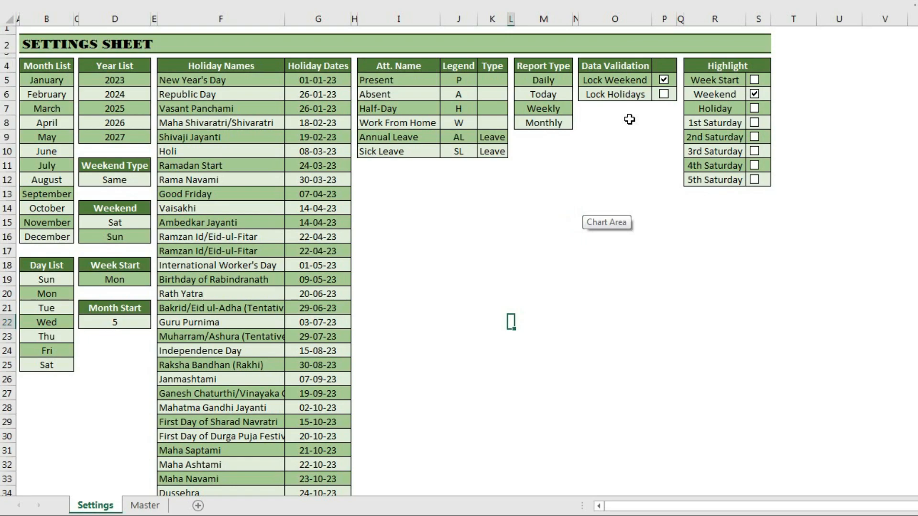
drag(603, 69, 664, 66)
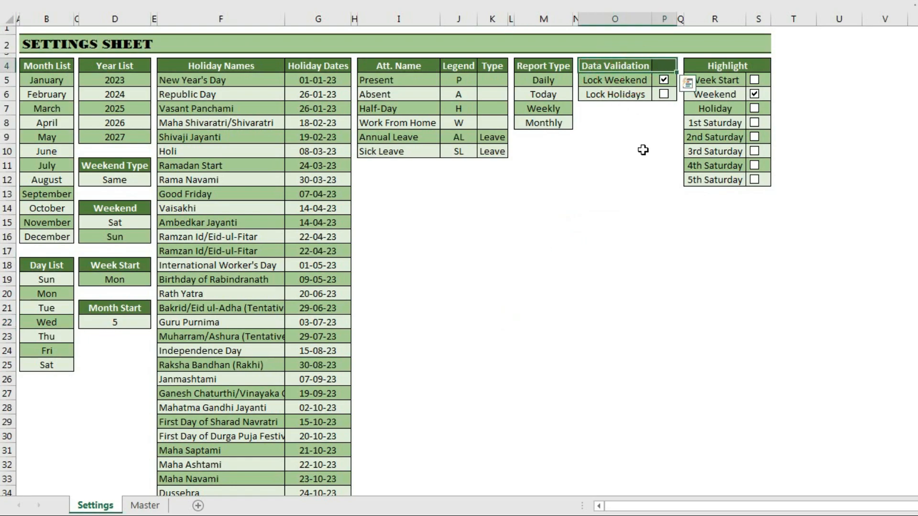
click(612, 79)
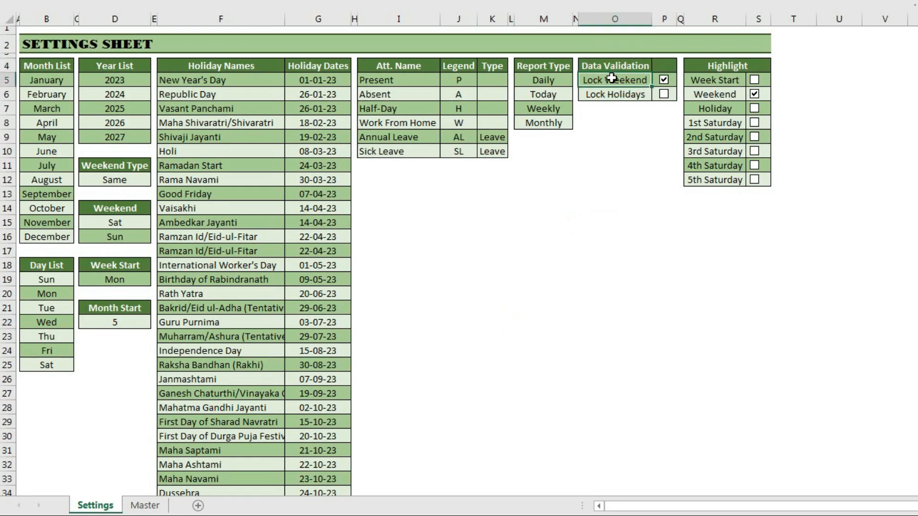
click(603, 94)
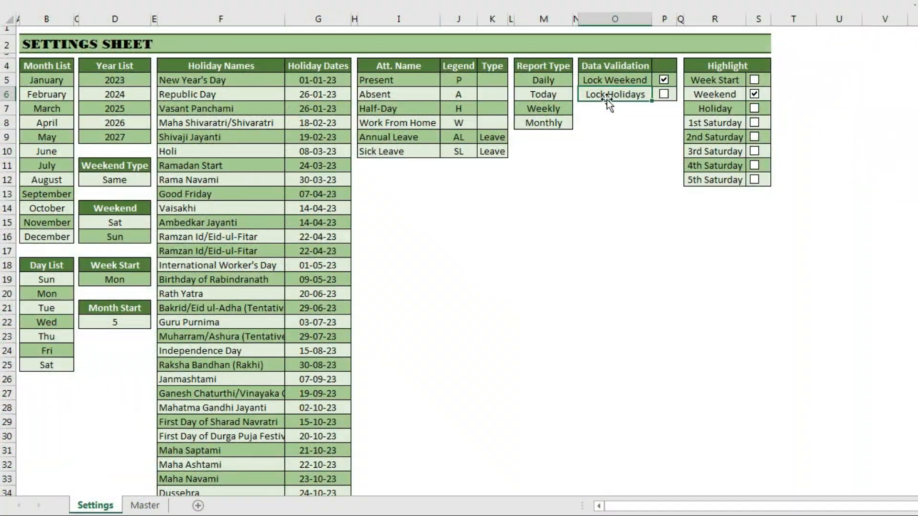
Step: Turn on the 2nd Saturday and 4th Saturday options in the Highlight list of the Settings sheet
click(720, 66)
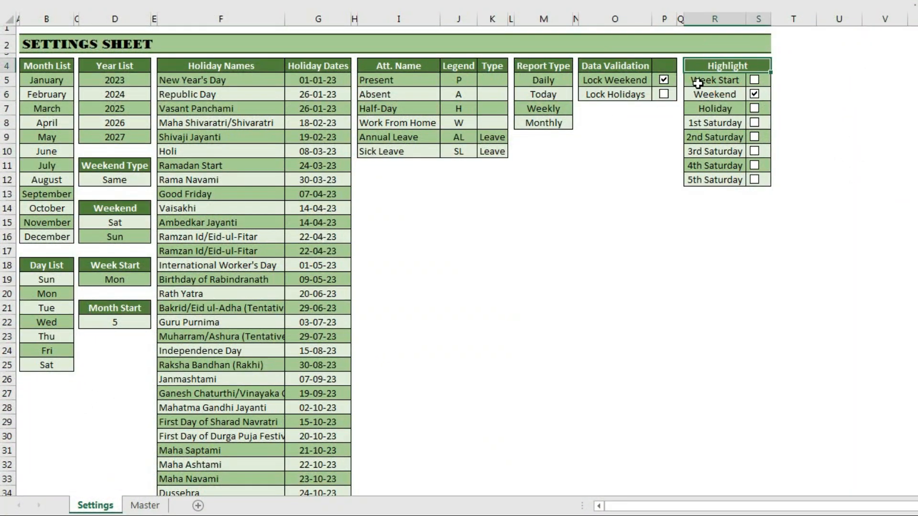
click(709, 108)
drag(707, 126, 710, 178)
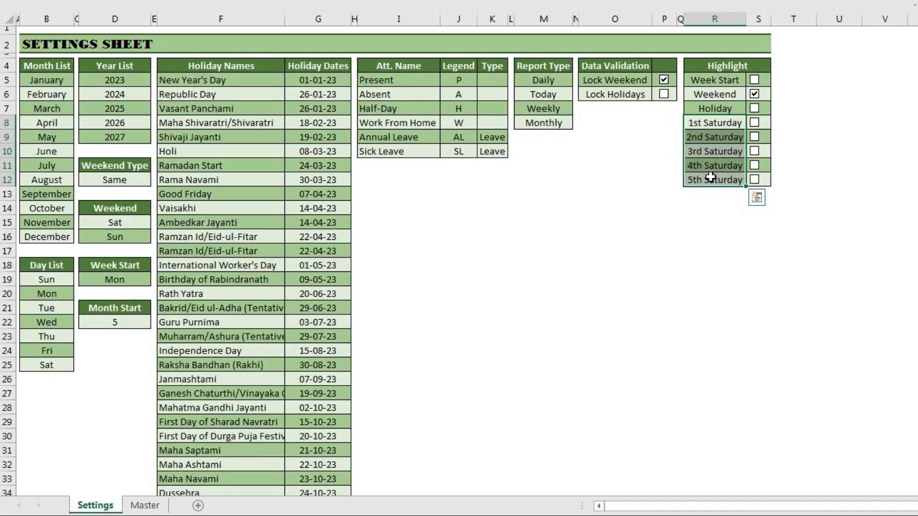
click(755, 136)
click(755, 165)
Step: View the Saturday highlights on the Master sheet and select the day and date header cells of Saturday 06
click(147, 507)
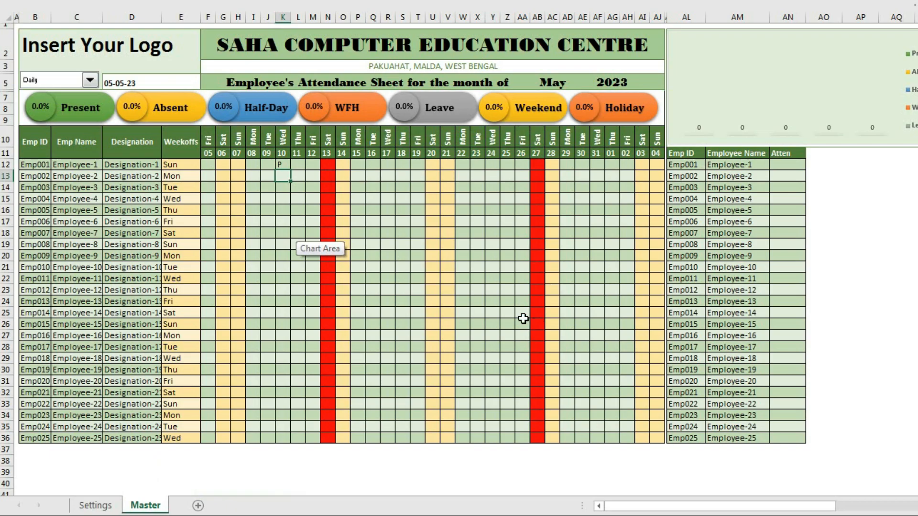
click(290, 198)
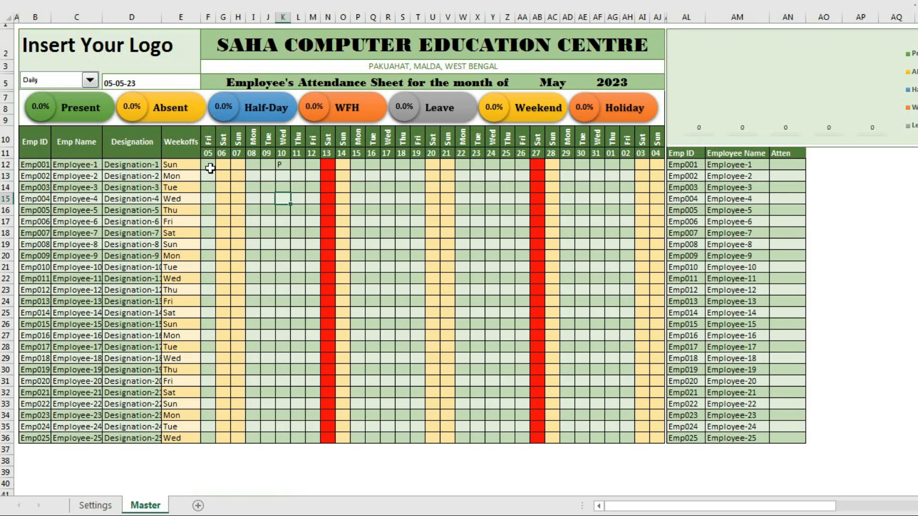
drag(223, 141, 223, 153)
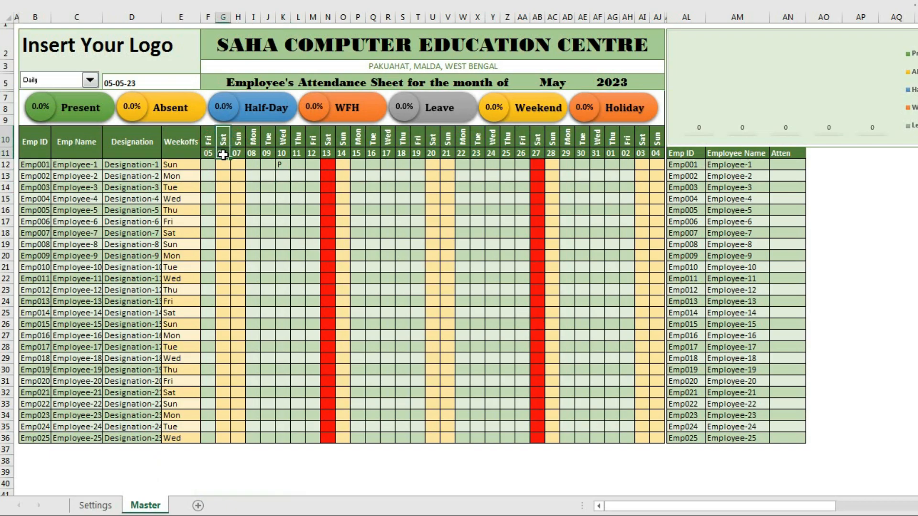
Step: Select the day and date header cells of Saturdays 13, 20 and 27 on the Master sheet
drag(328, 154, 329, 140)
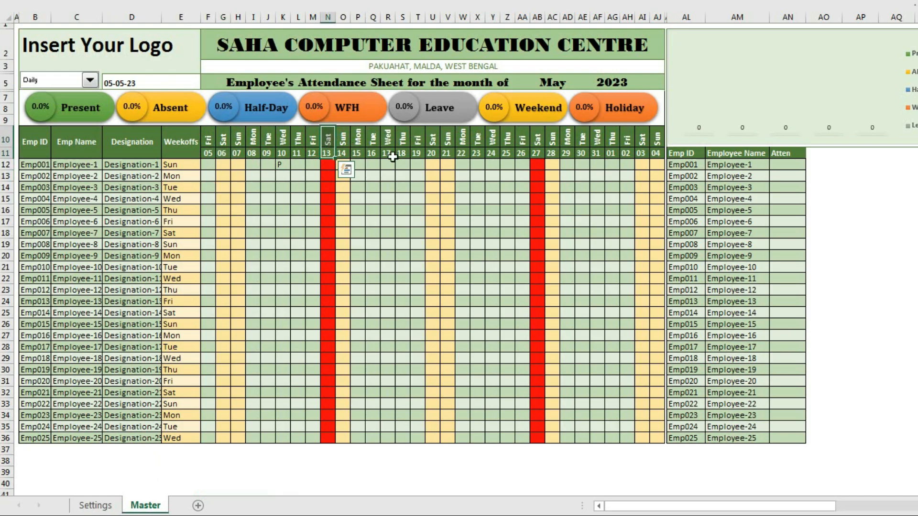
drag(434, 154, 434, 136)
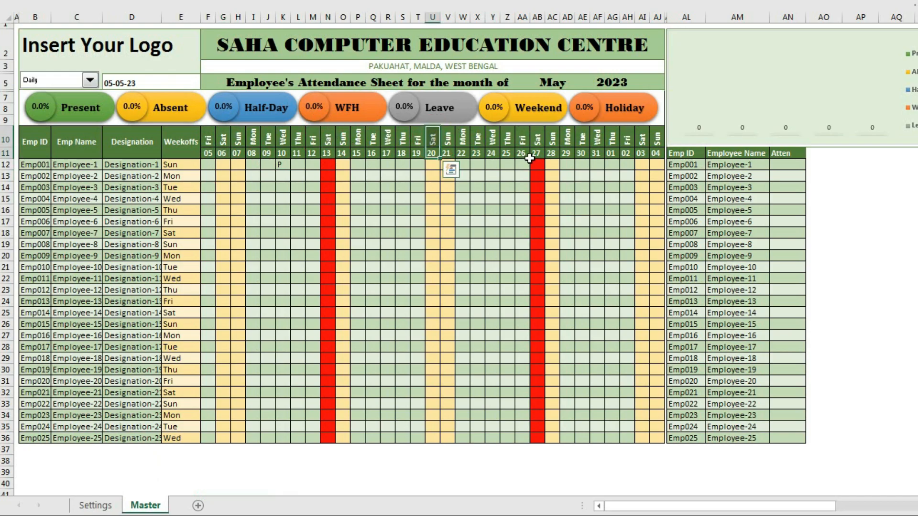
drag(543, 155, 537, 139)
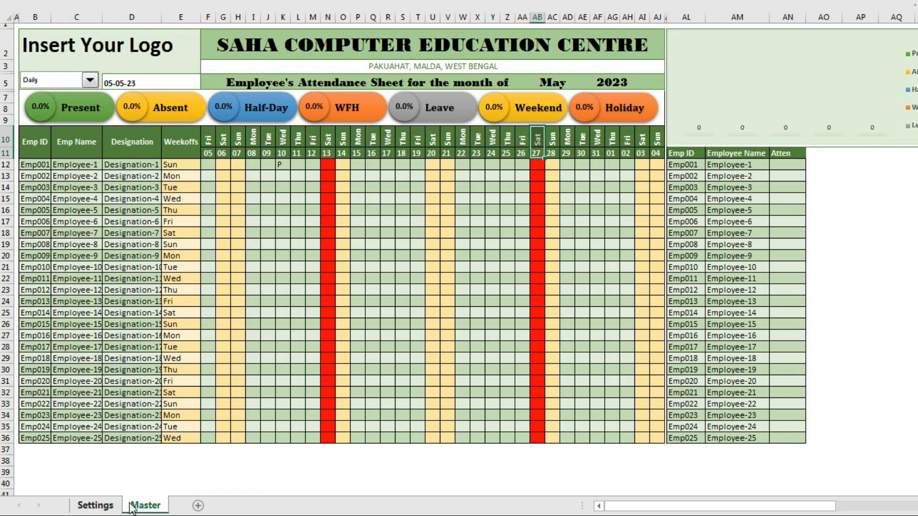
Step: Turn off the 2nd and 4th Saturday highlights in the Settings sheet, turn on 3rd Saturday and check the Master sheet
click(95, 506)
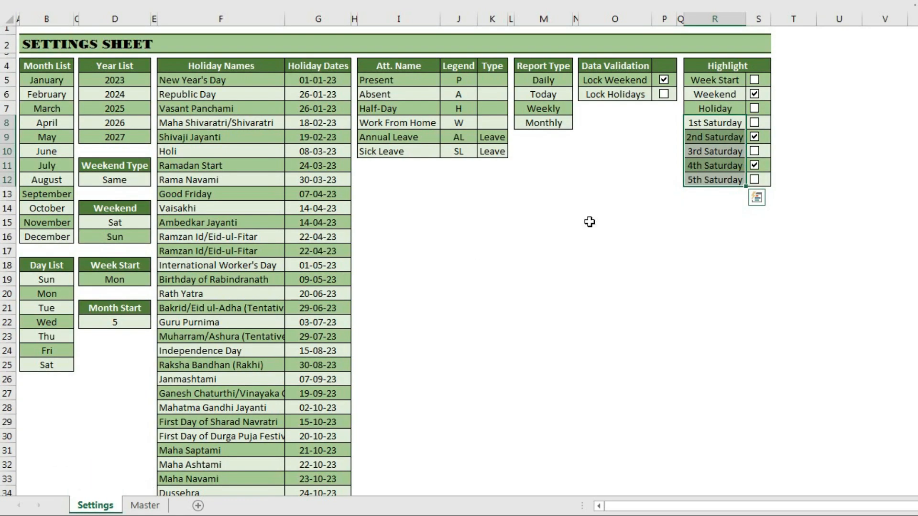
click(755, 165)
click(755, 138)
click(754, 152)
click(136, 507)
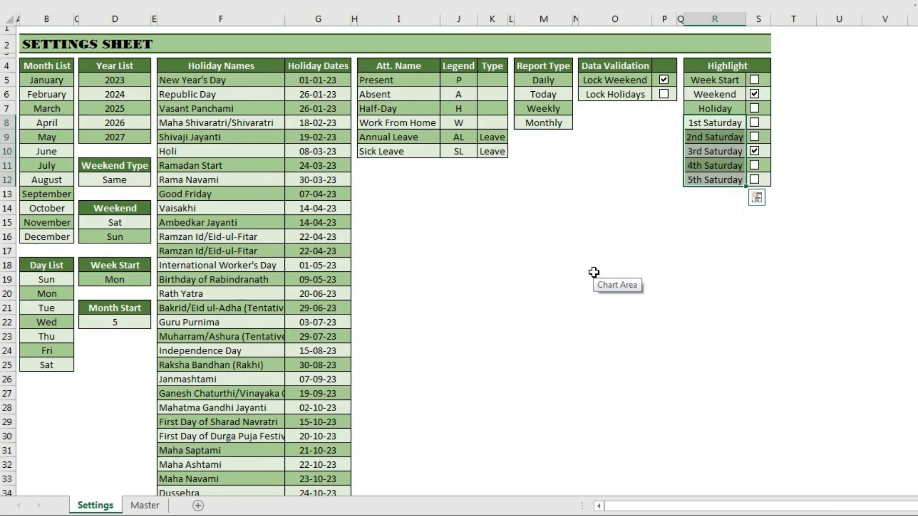
click(566, 277)
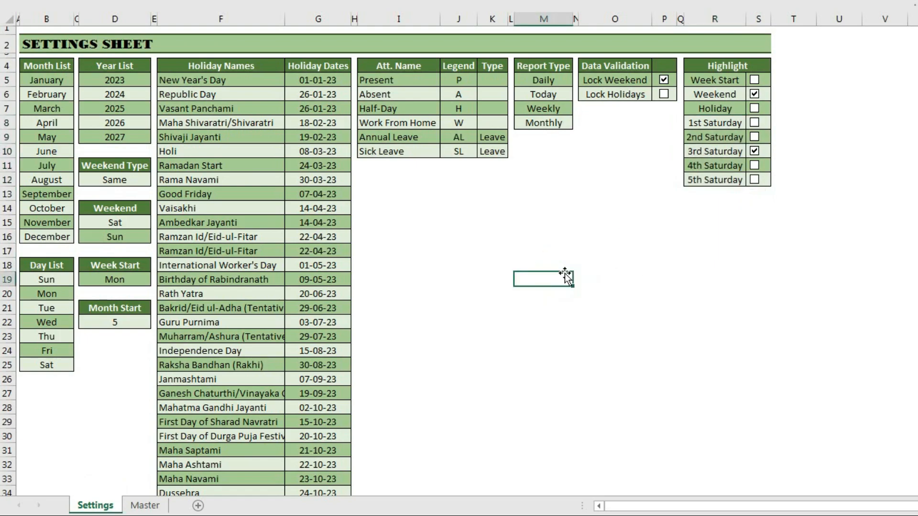
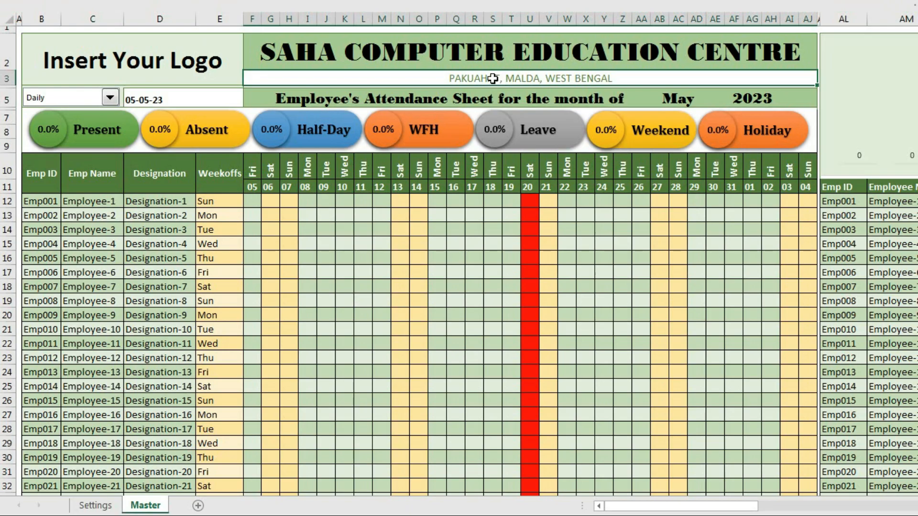
Step: Examine the month and year selection lists in the Master sheet's title row
click(666, 99)
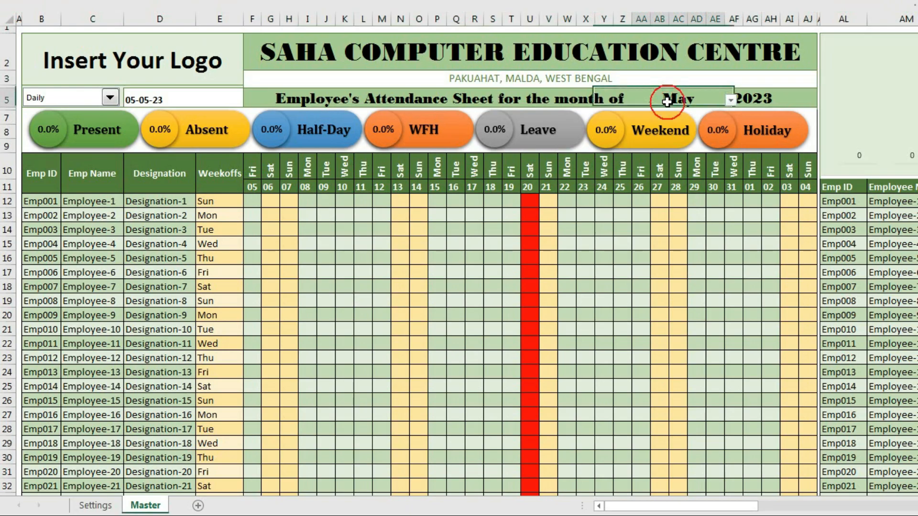
click(730, 100)
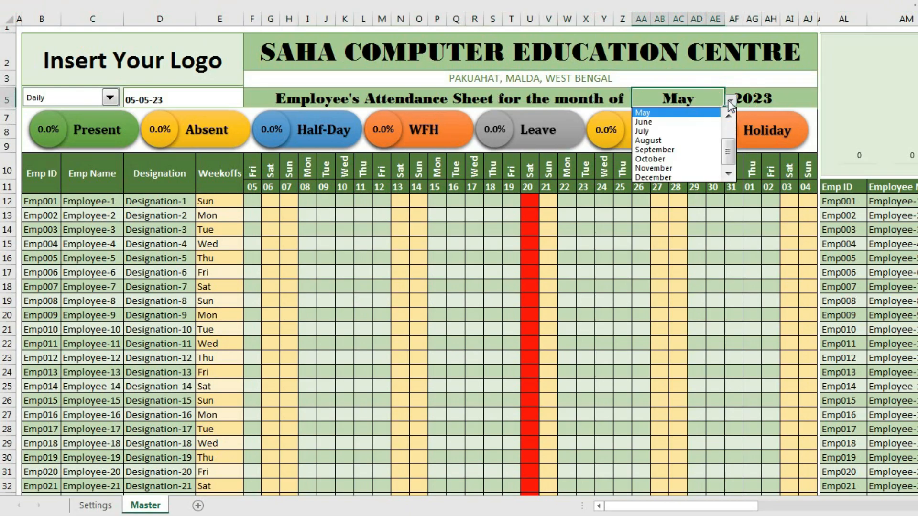
click(729, 100)
click(727, 101)
click(787, 102)
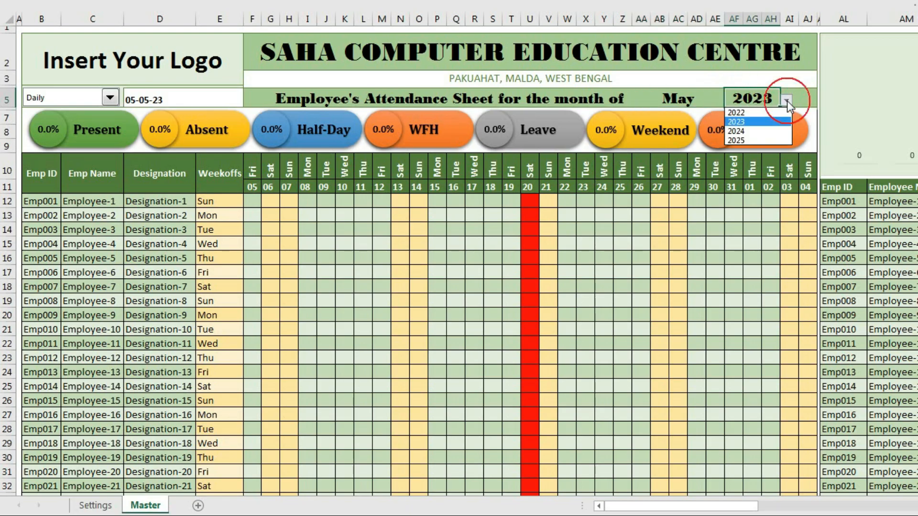
key(Escape)
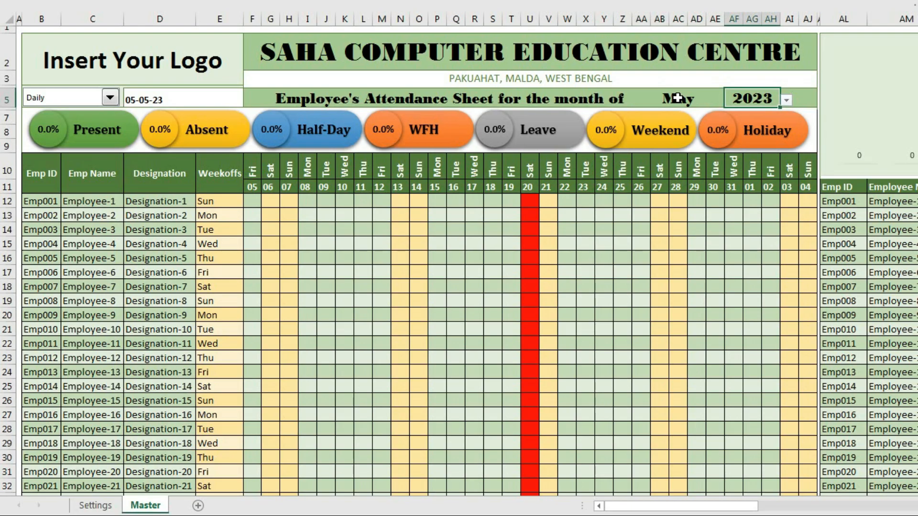
click(677, 98)
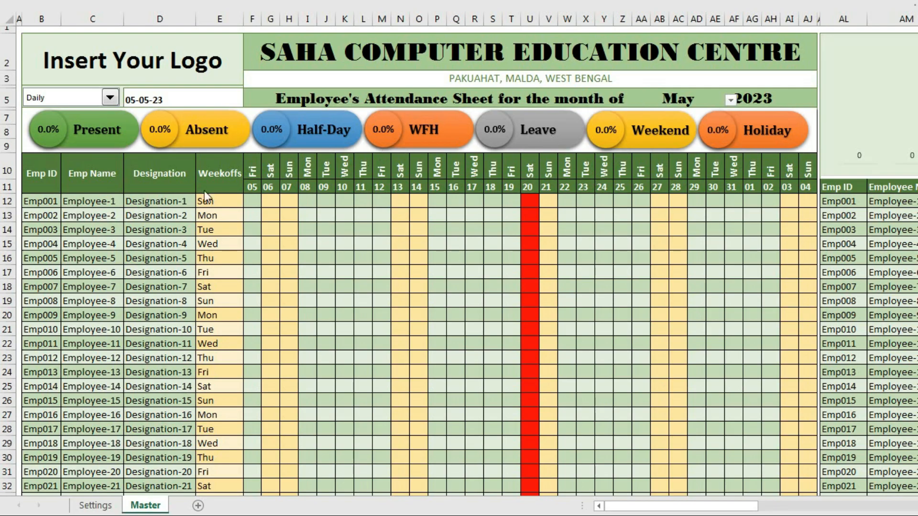
Step: Review the Emp ID, Emp Name and Designation columns of the Master sheet
drag(54, 185, 46, 343)
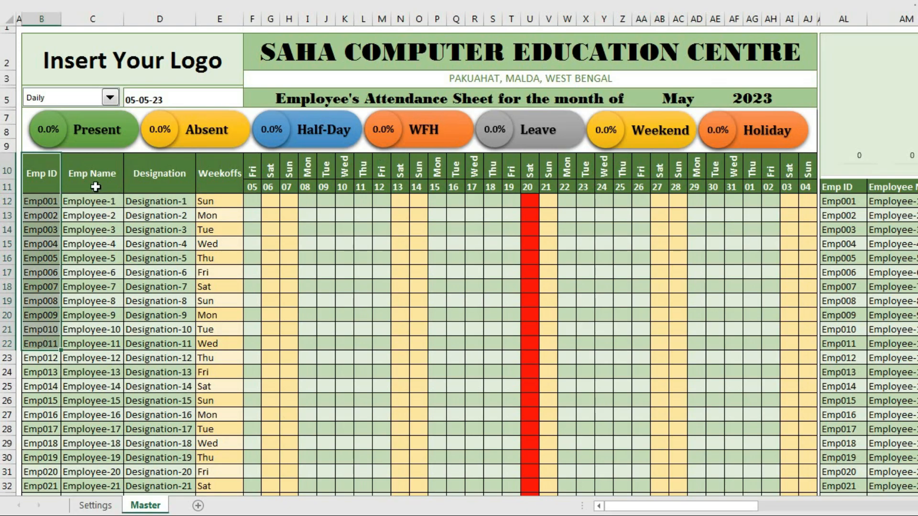
drag(92, 182, 89, 323)
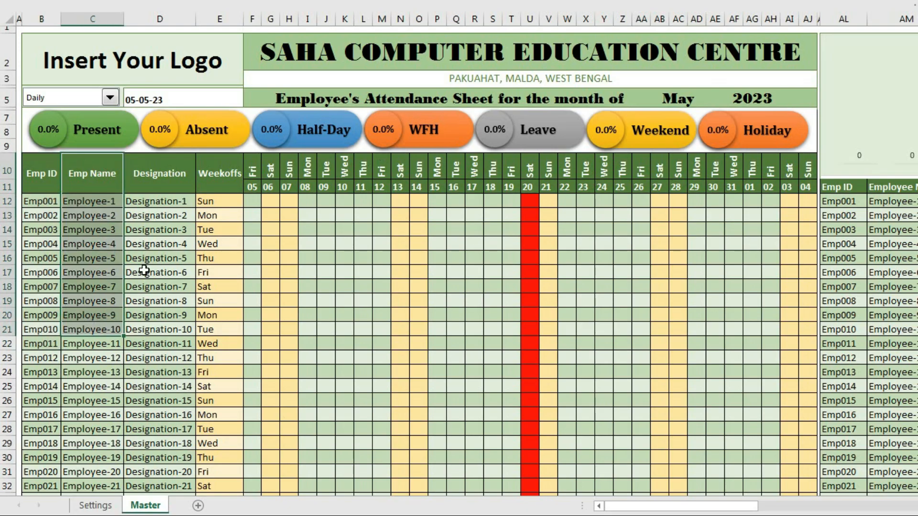
drag(160, 171, 138, 312)
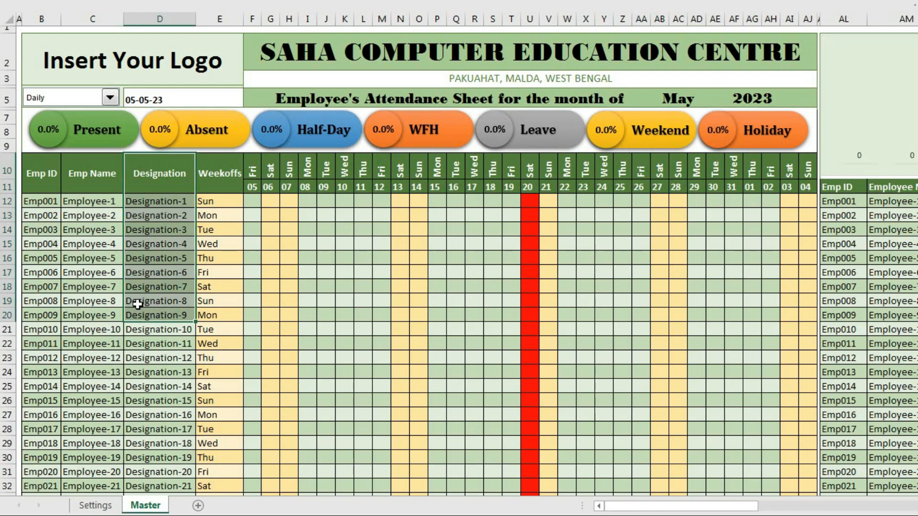
click(344, 290)
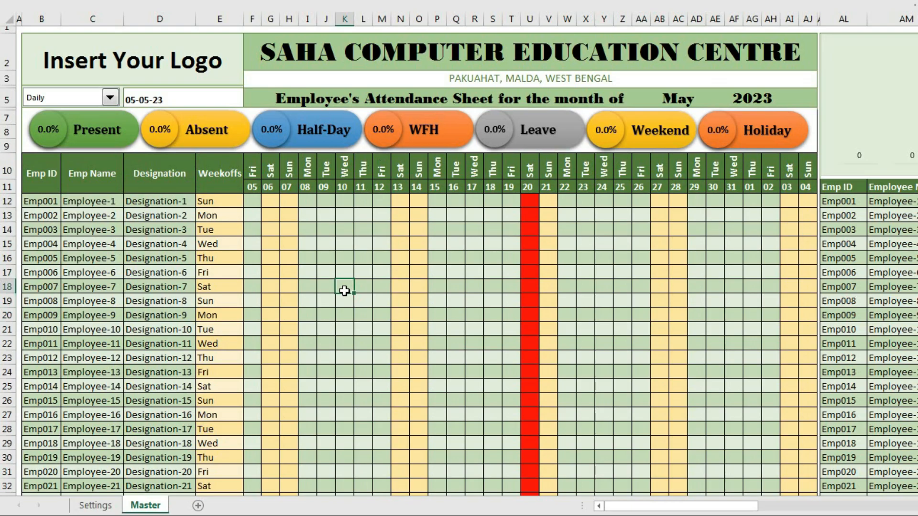
Step: Review the Weekoffs column and the daily attendance grid on the Master sheet
drag(213, 200, 207, 415)
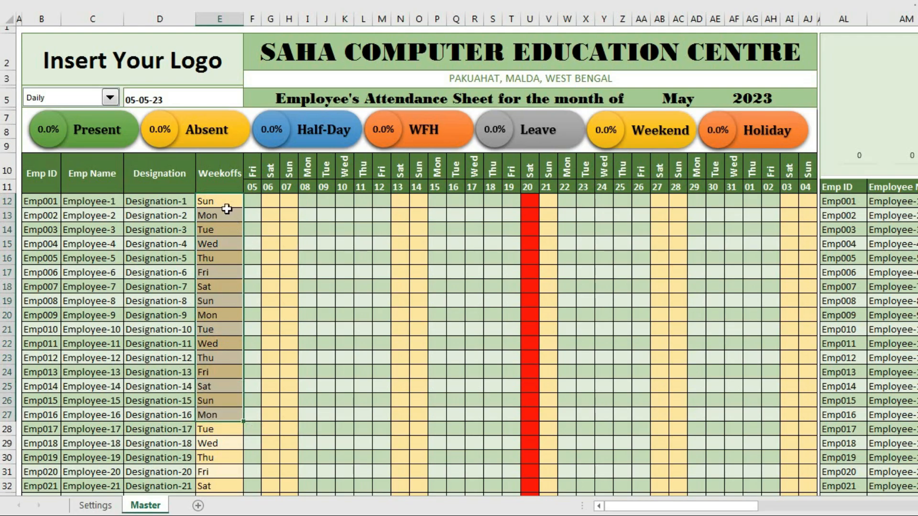
drag(226, 209, 208, 418)
click(253, 203)
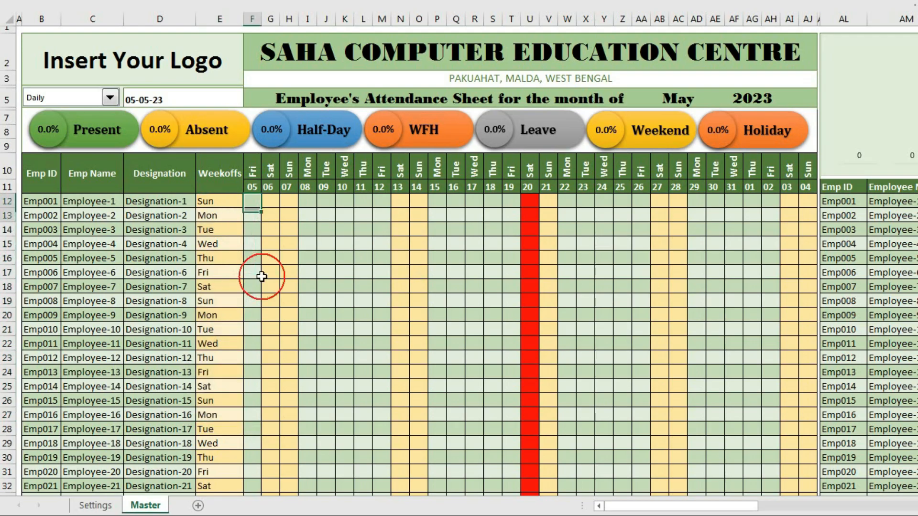
drag(261, 277, 803, 435)
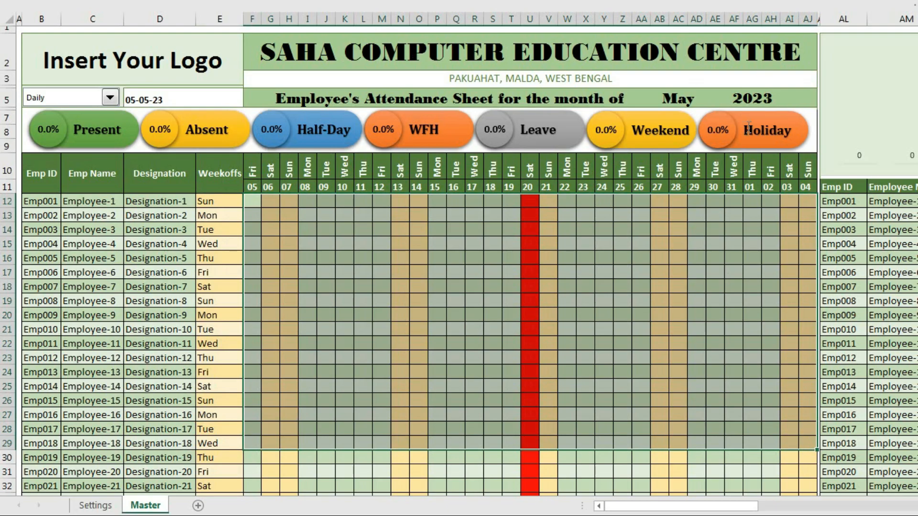
click(395, 296)
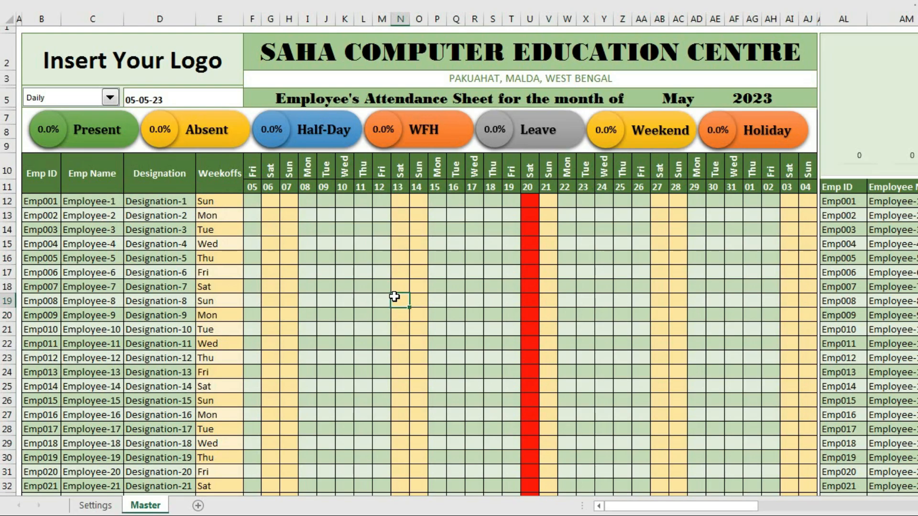
Step: Set Month Start to 1 in the Settings sheet
click(82, 508)
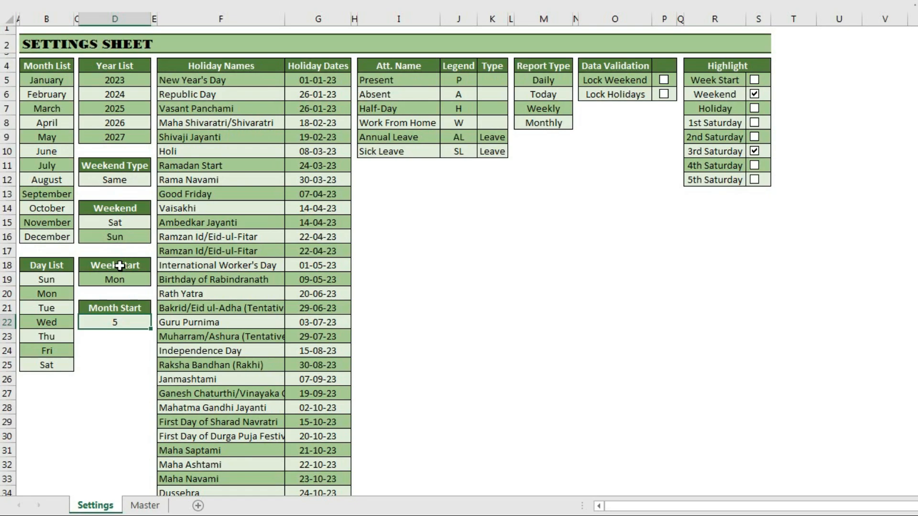
click(117, 322)
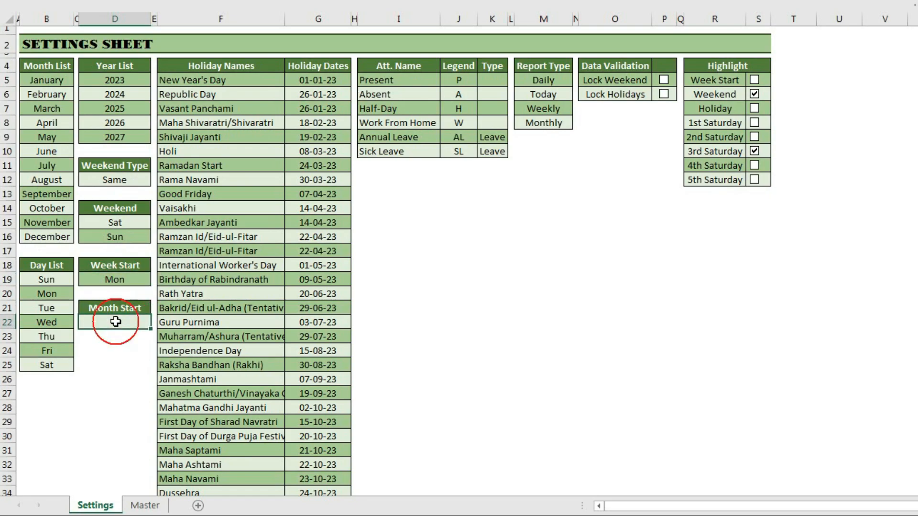
key(Delete)
text(1)
key(Return)
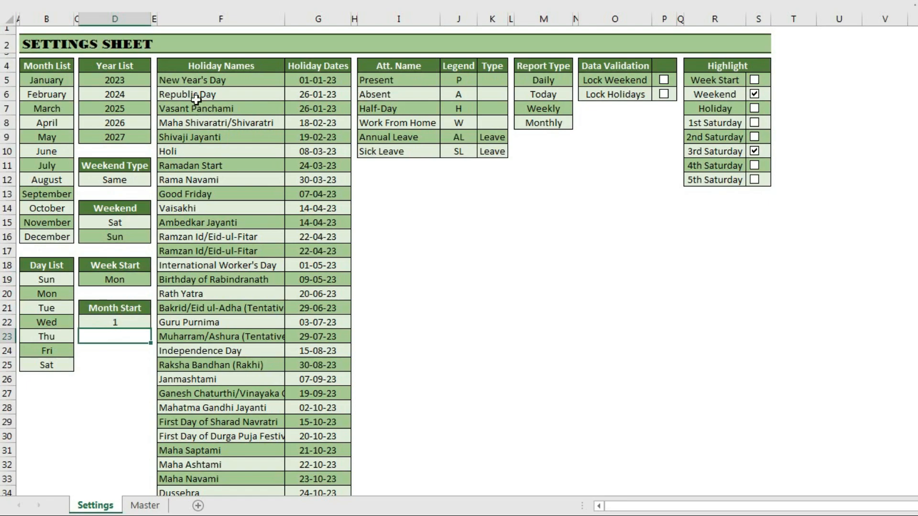
Step: Review the holiday names and dates and the attendance legend table in the Settings sheet
drag(190, 83, 319, 399)
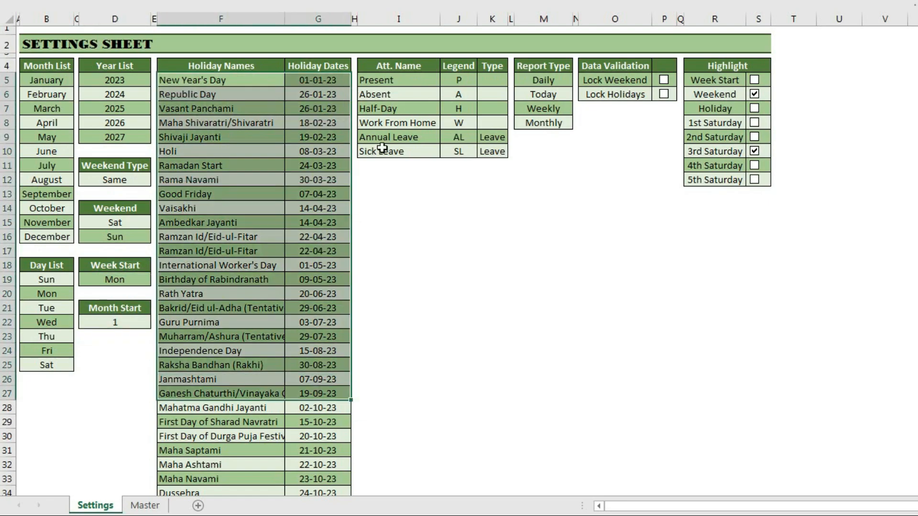
click(391, 67)
drag(391, 67, 489, 154)
Step: Add Medical Leave below Sick Leave in the attendance table, with legend ML and type Leave
click(407, 164)
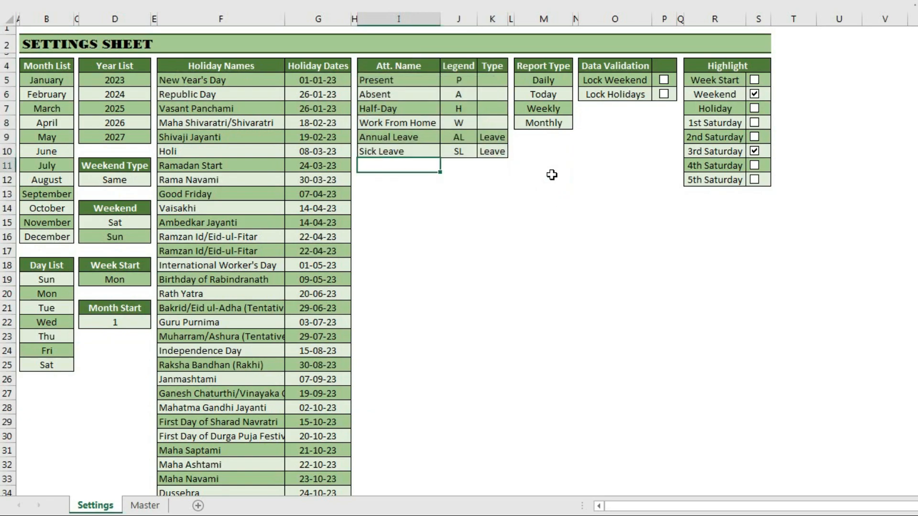
text(Medical Leave)
key(Tab)
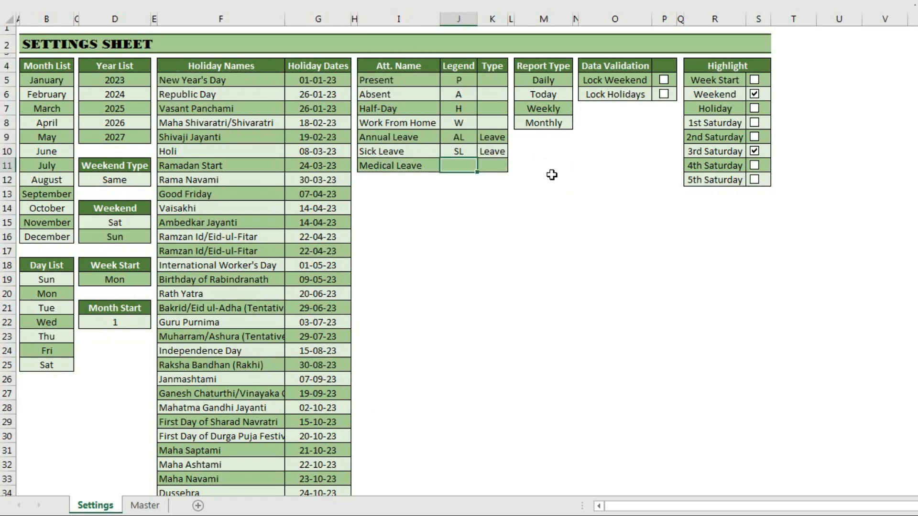
text(ML)
key(Tab)
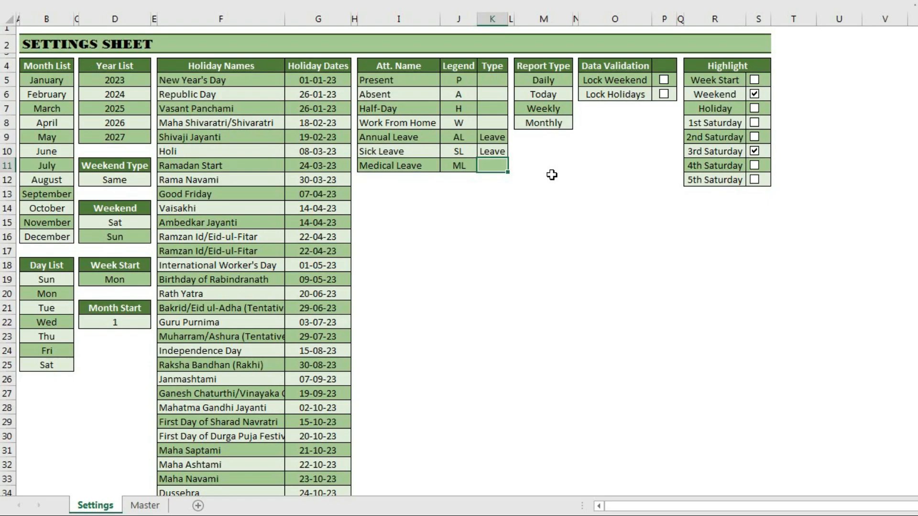
text(Leave)
key(Tab)
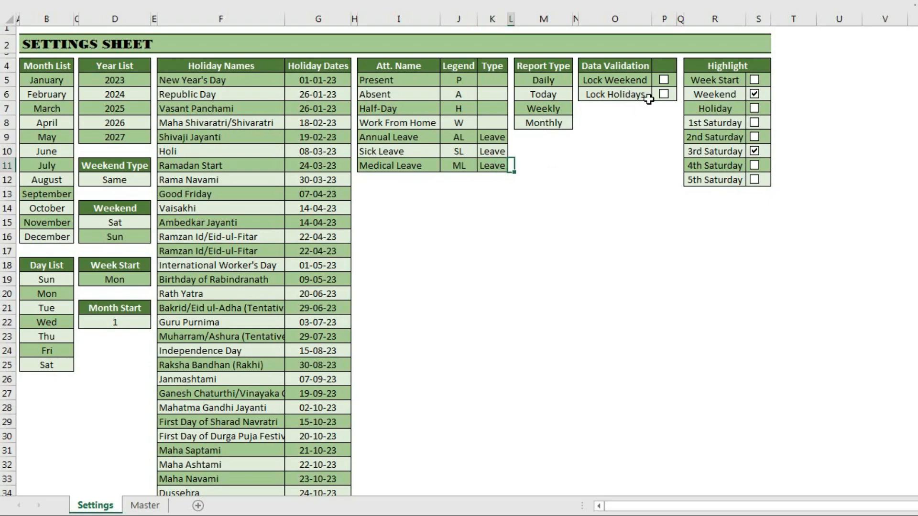
Step: Turn on Lock Weekend, Lock Holidays and the Holiday highlight, turn off 3rd Saturday, and return to the Master sheet
click(664, 80)
click(664, 94)
click(754, 110)
click(755, 151)
click(144, 505)
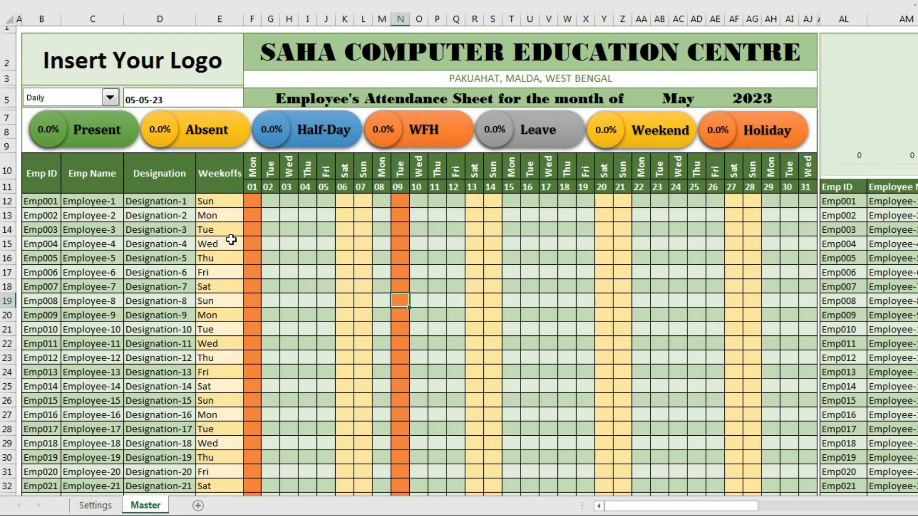
Step: Clear the Weekoffs entries of all employees from Emp001 to Emp025 on the Master sheet
drag(211, 201, 216, 456)
key(Delete)
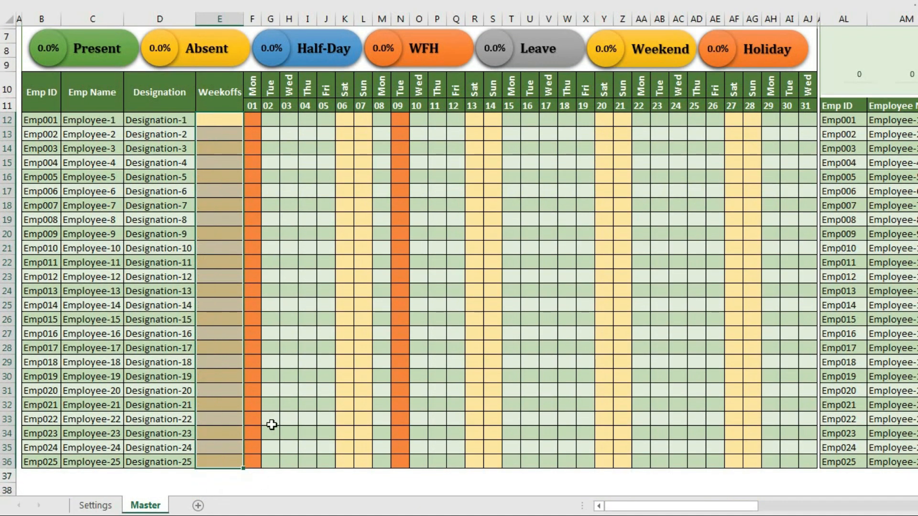
click(365, 328)
scroll(365, 328, up, 2)
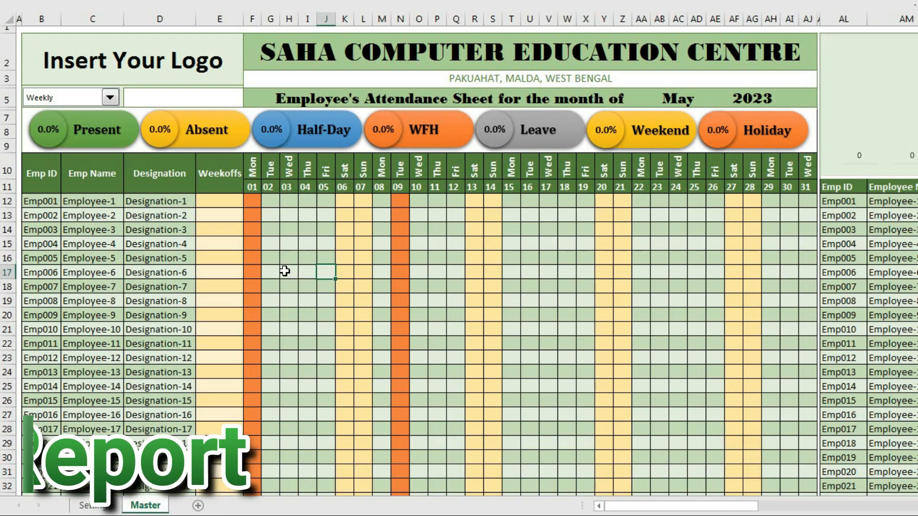
Step: Examine the report type options above the Master sheet's attendance table, keeping Weekly selected
click(110, 98)
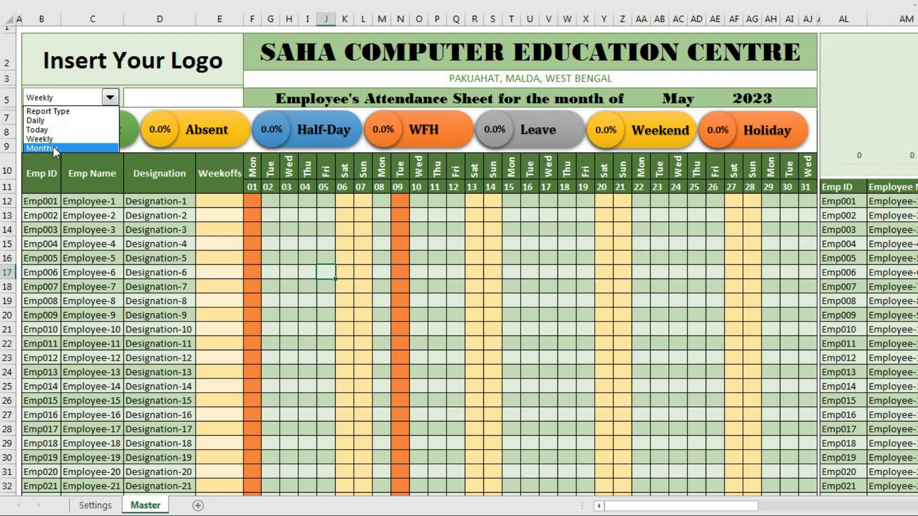
click(381, 355)
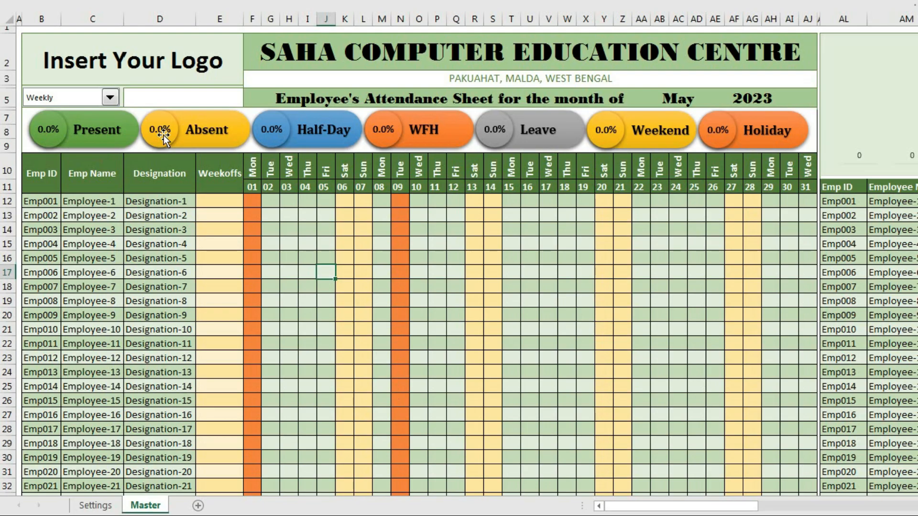
click(110, 99)
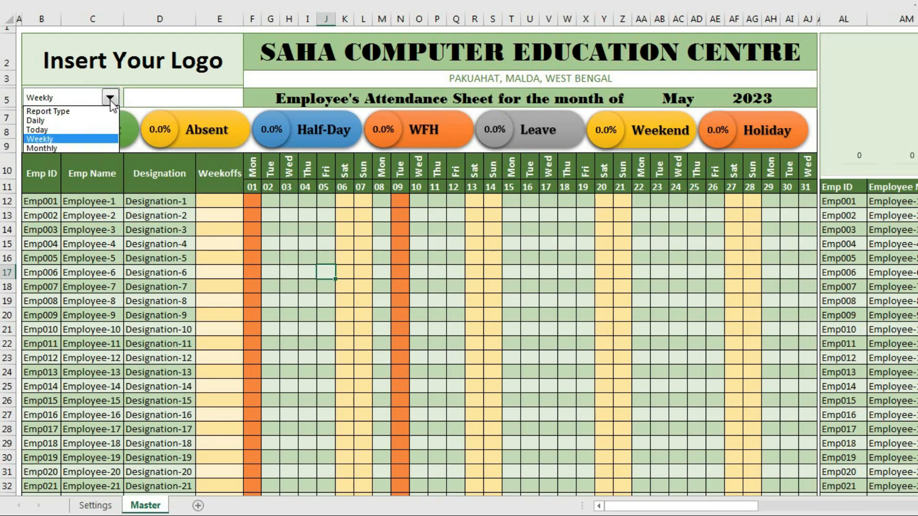
click(110, 98)
click(153, 201)
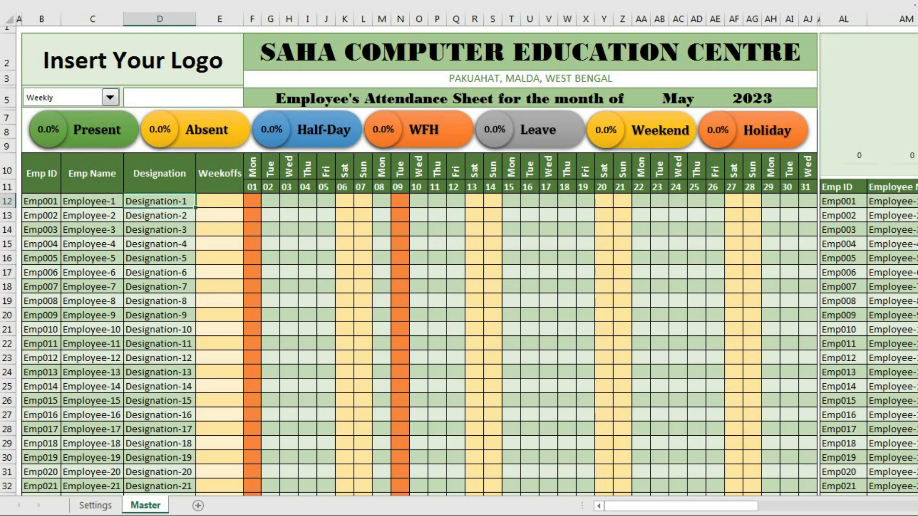
Step: Set the report type to Today and examine the employee summary table beside the attendance grid
scroll(467, 263, right, 5)
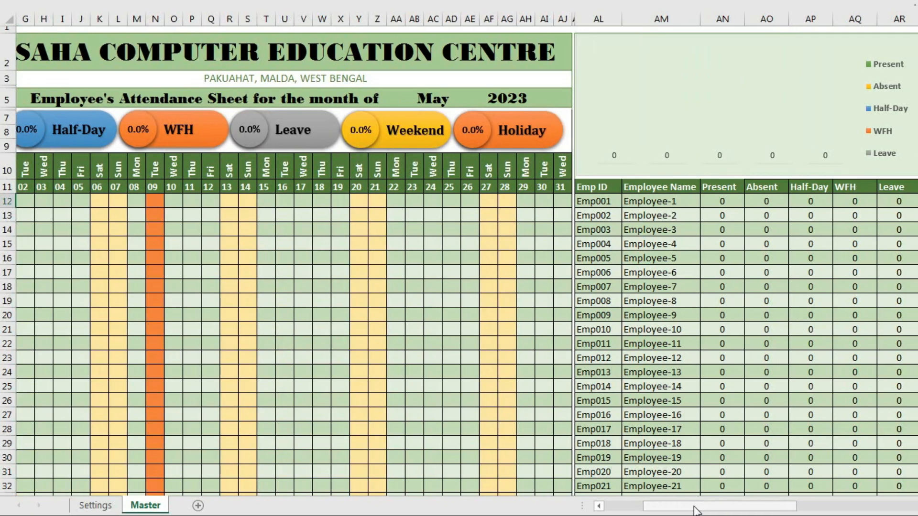
drag(696, 506, 658, 506)
click(109, 97)
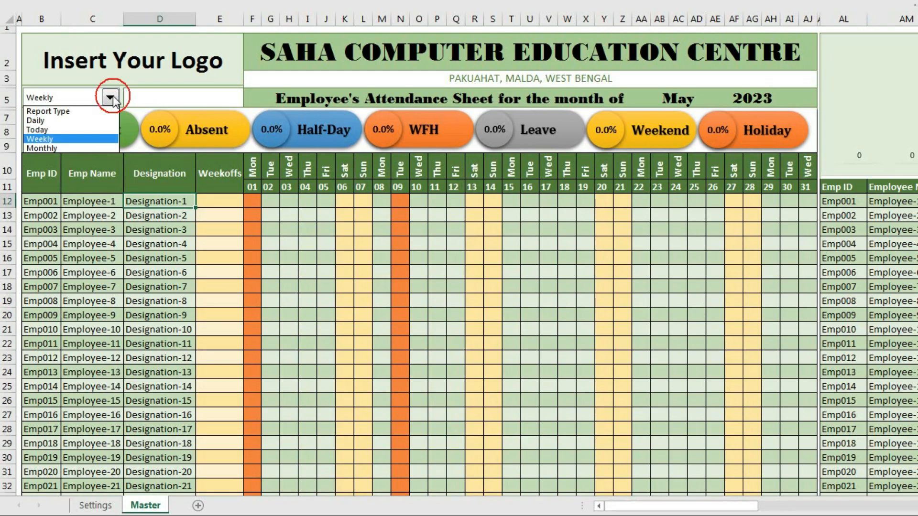
click(76, 130)
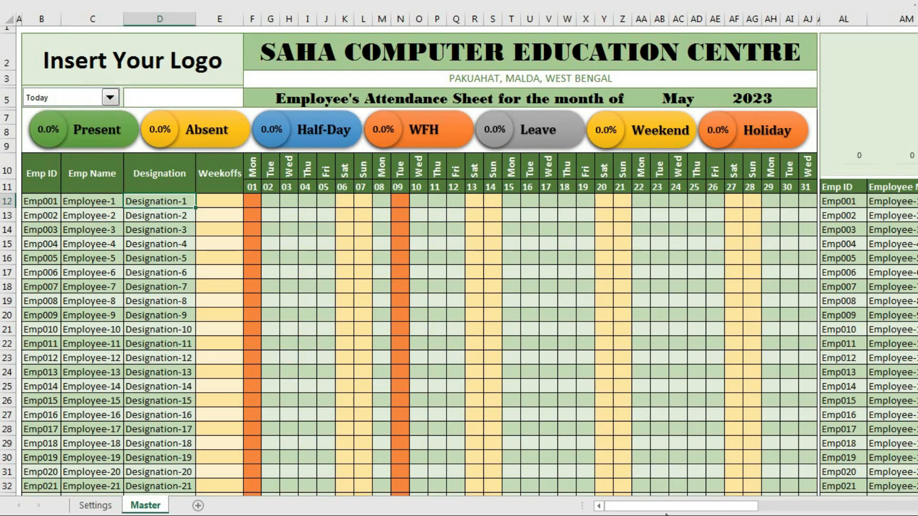
drag(666, 506, 710, 506)
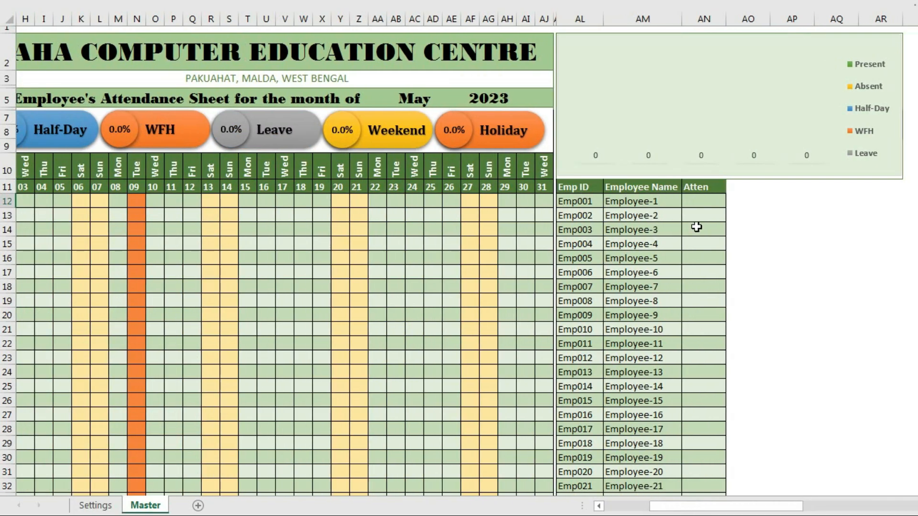
click(699, 202)
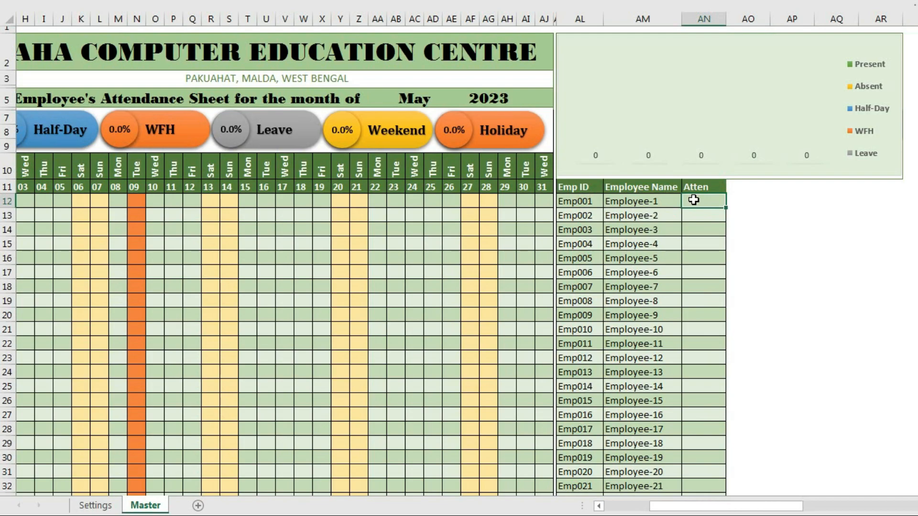
drag(690, 507, 609, 505)
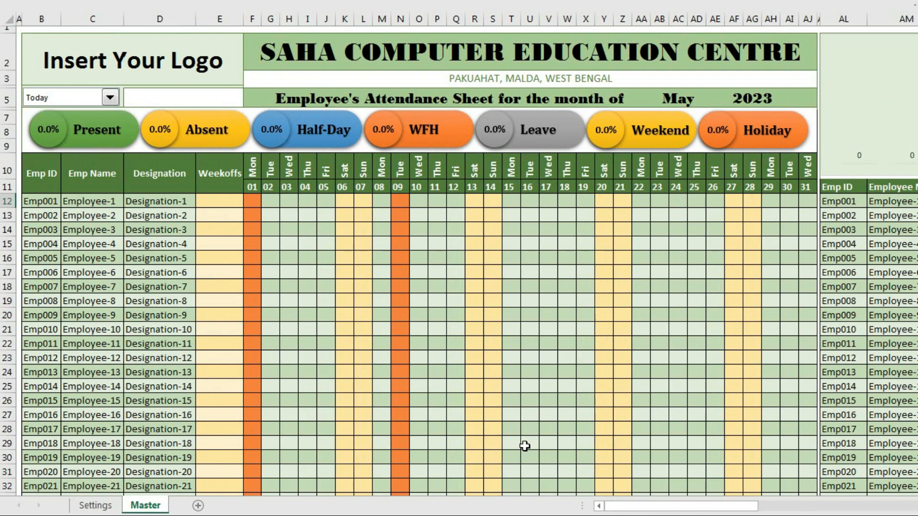
Step: Set the report type back to Weekly and examine the attendance categories in the employee summary table
click(110, 98)
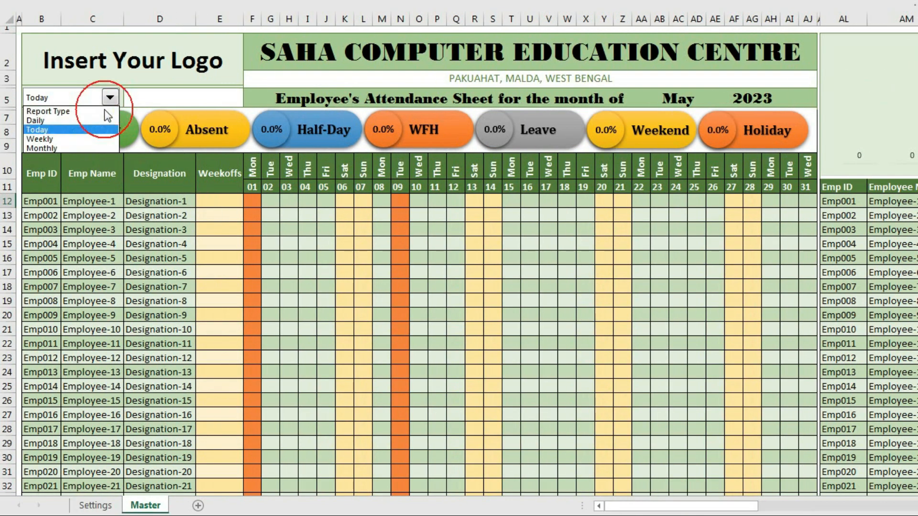
click(79, 130)
drag(655, 506, 695, 508)
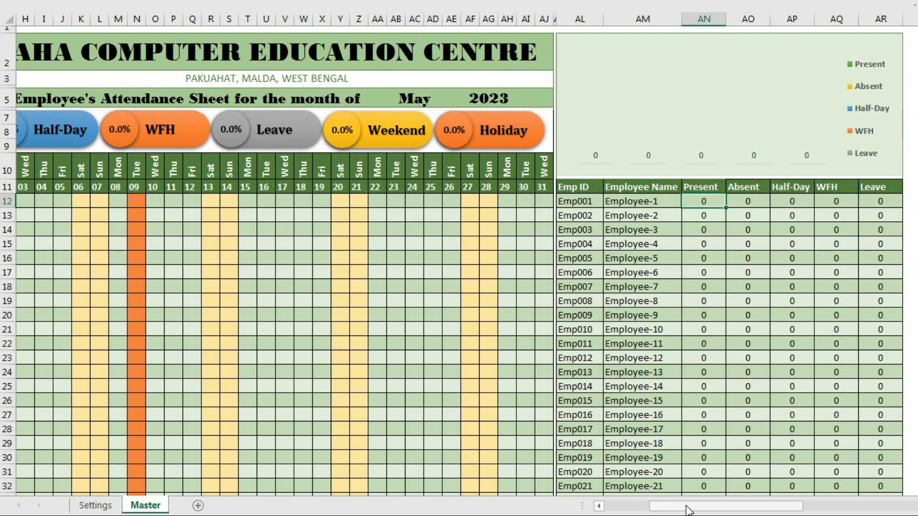
drag(687, 509, 718, 508)
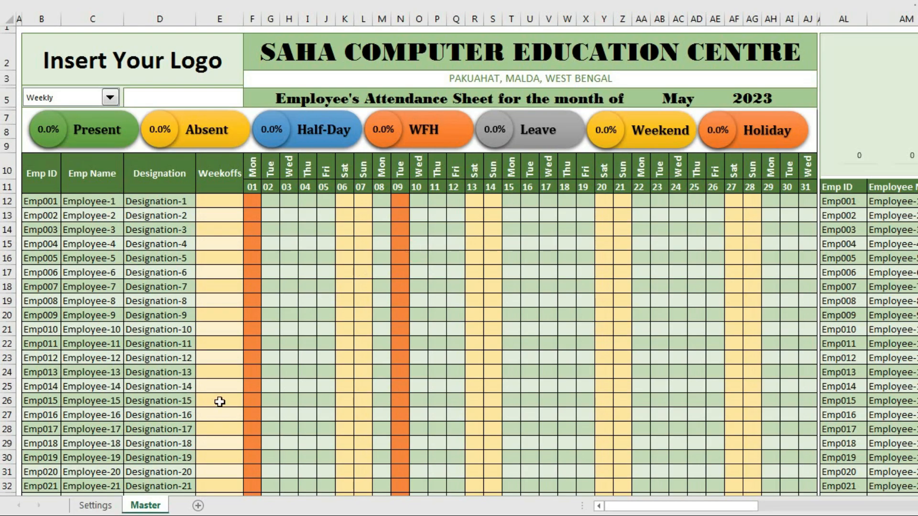
Step: Create a copy of the Master sheet at the end of the New Attendance Sheet.xlsx workbook
right_click(146, 510)
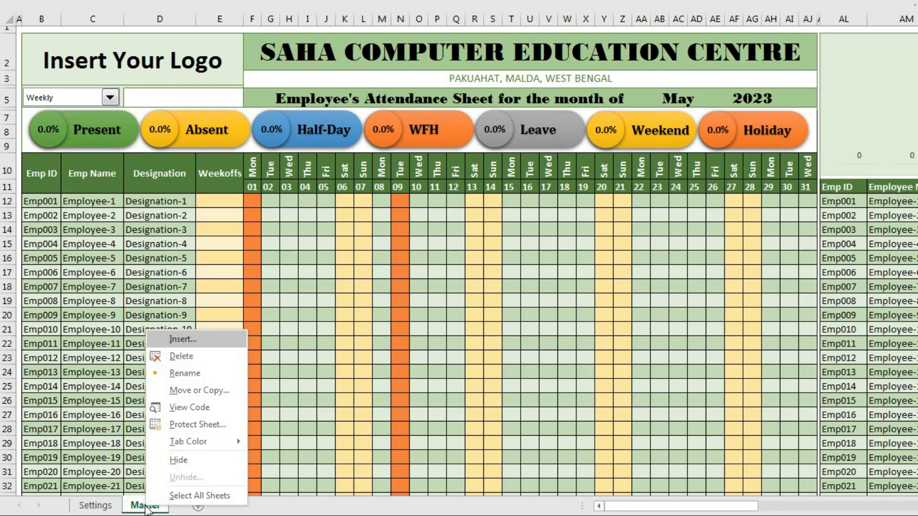
click(199, 391)
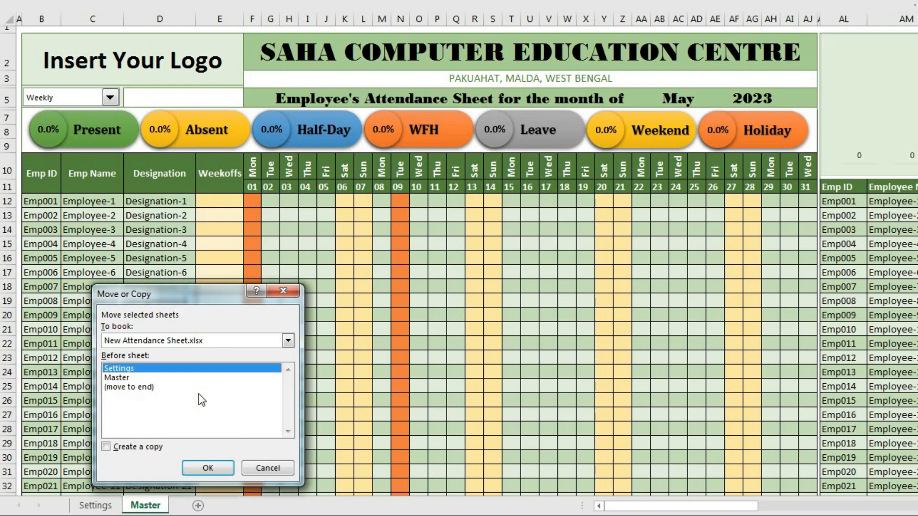
click(116, 388)
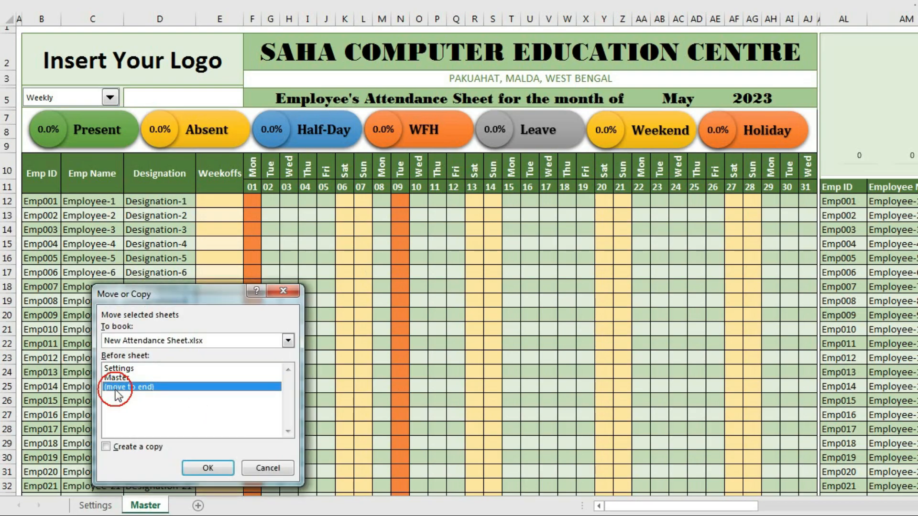
click(106, 447)
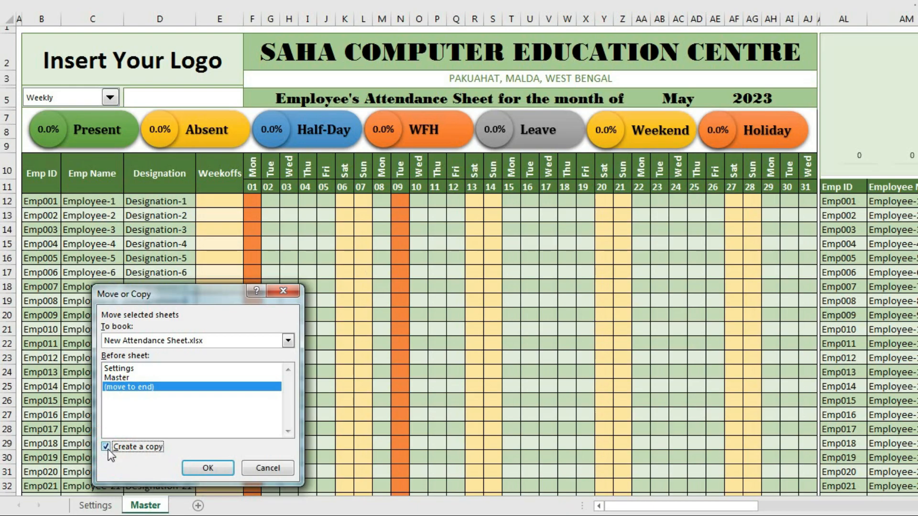
click(219, 469)
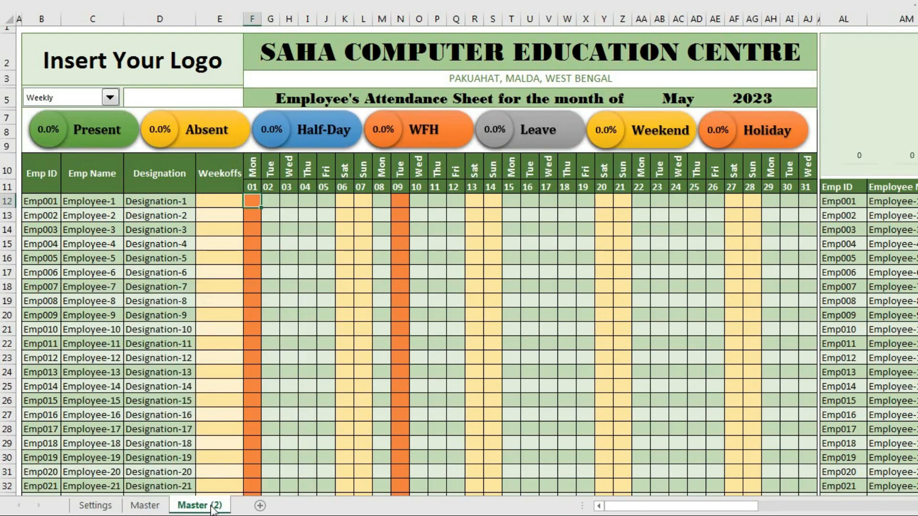
Step: Rename the copied Master sheet as May 2023 and check the month and year cells in its title
right_click(195, 509)
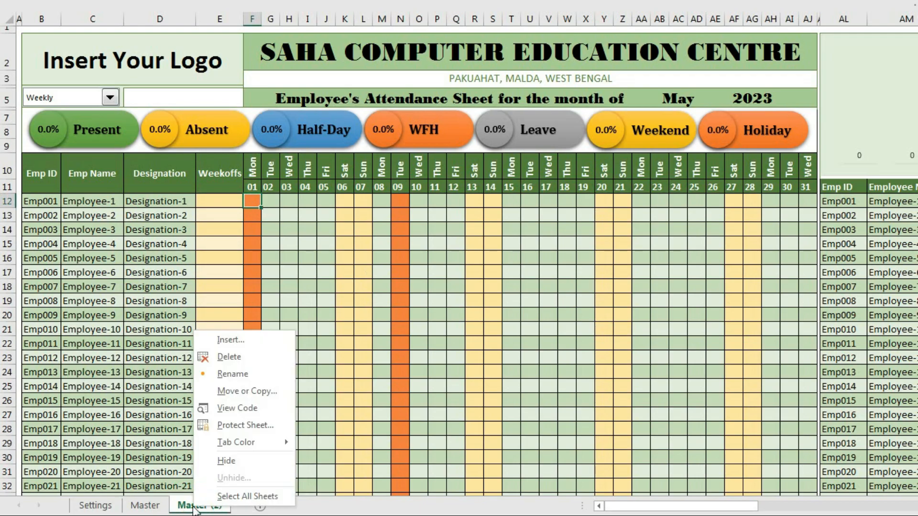
click(231, 373)
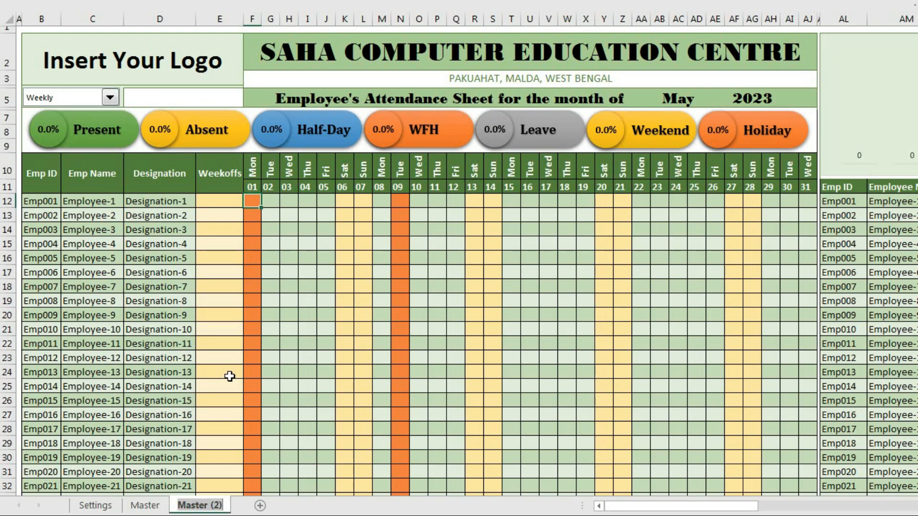
text(May 2023)
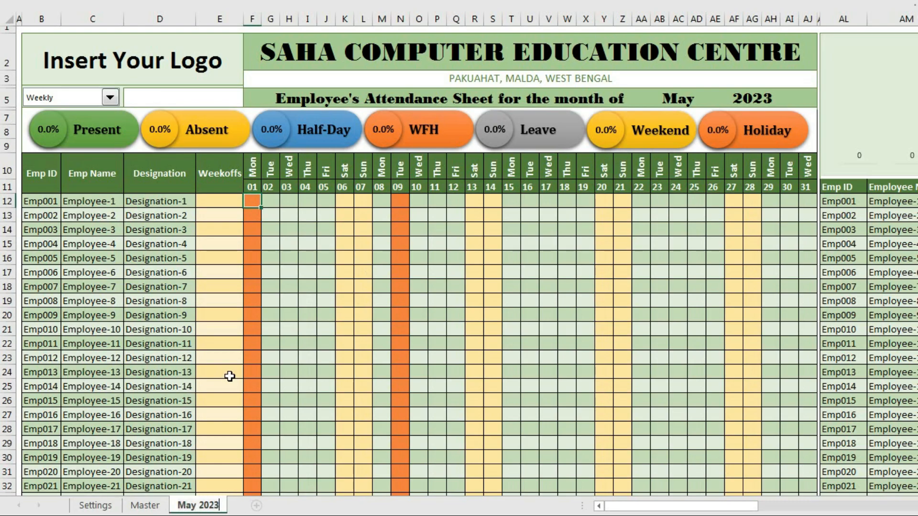
key(Return)
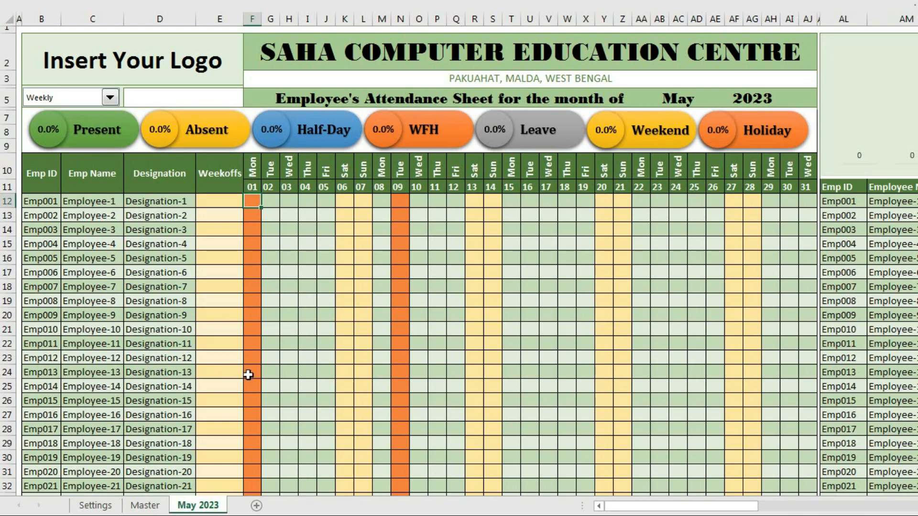
click(674, 98)
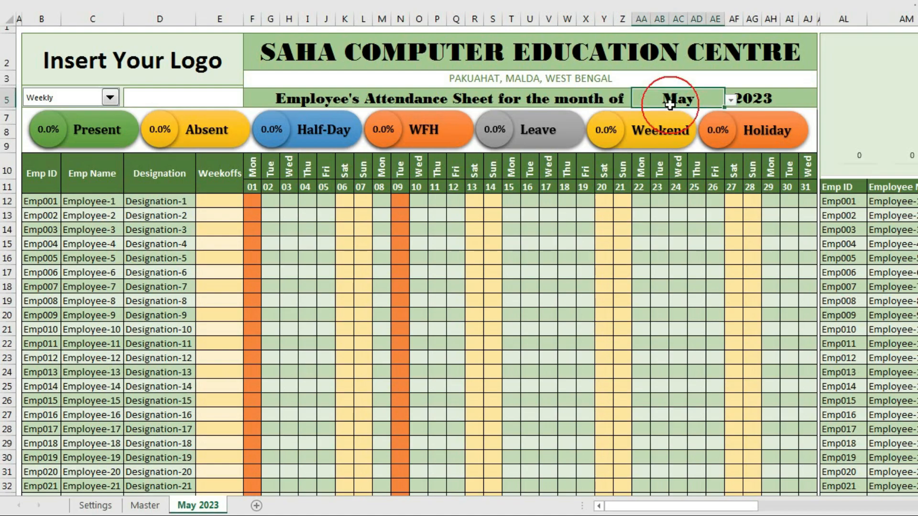
click(763, 99)
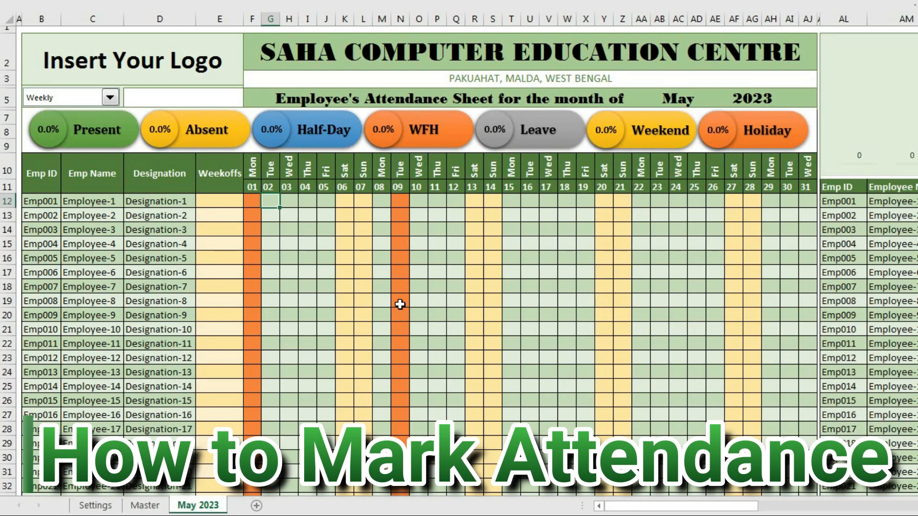
Step: Examine the weekend and working-day cells in the May 2023 attendance grid
drag(605, 201, 607, 388)
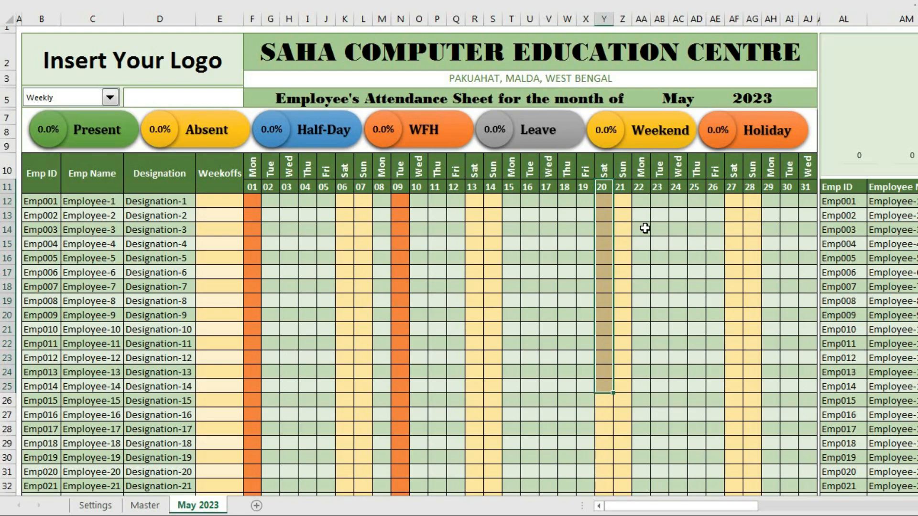
click(638, 201)
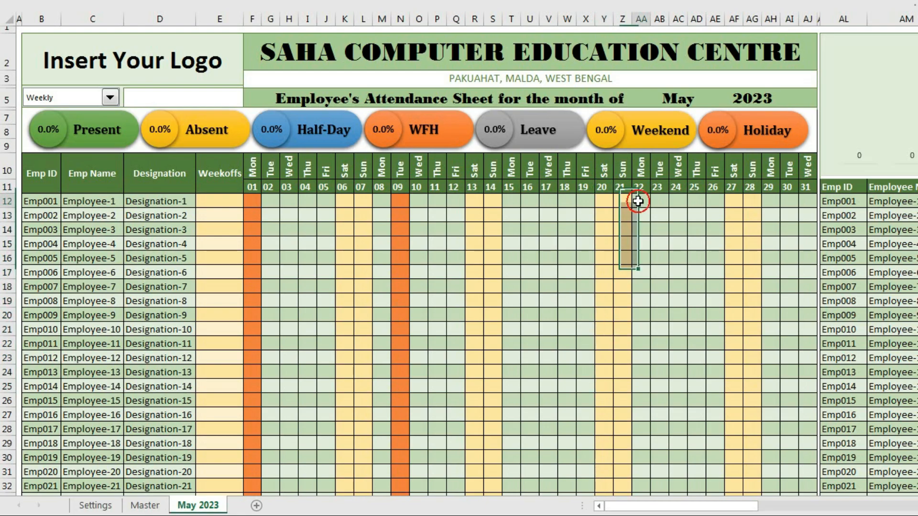
click(655, 201)
click(673, 200)
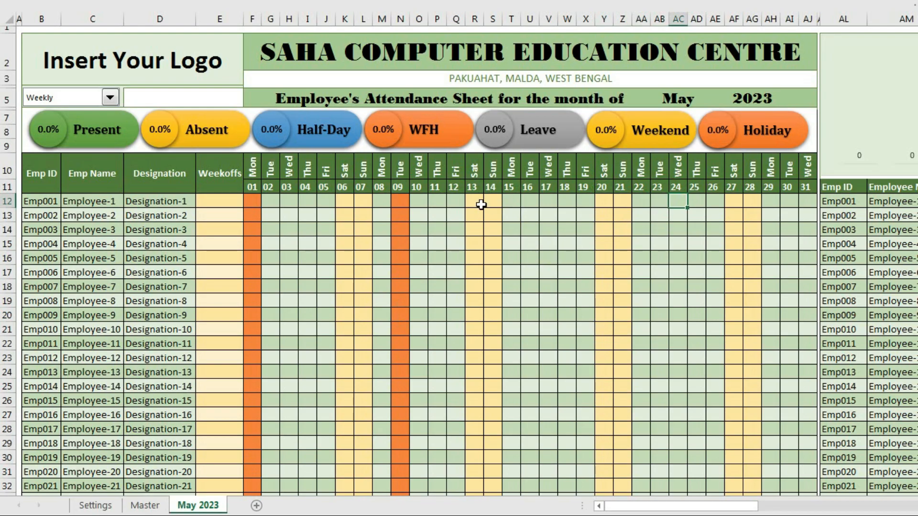
click(454, 205)
click(436, 205)
click(416, 205)
click(417, 219)
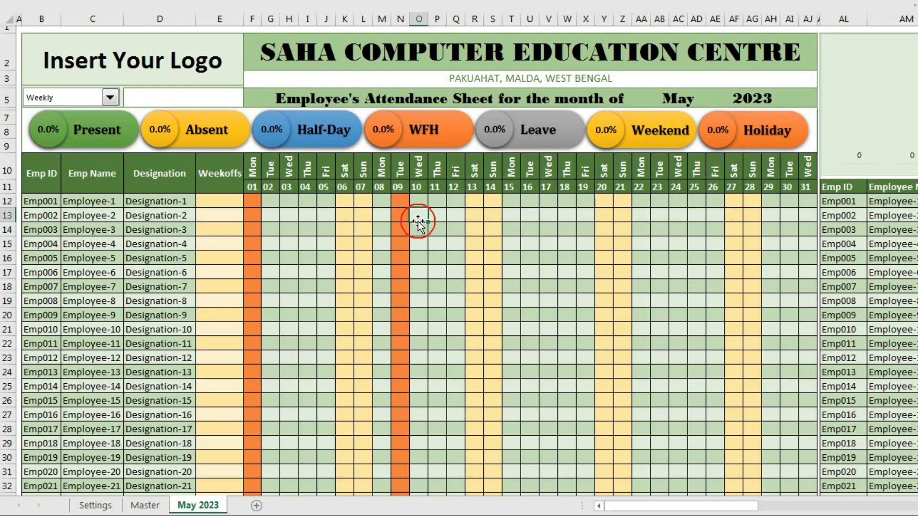
click(451, 219)
Step: Review the attendance legend codes from Present to Medical Leave on the Settings sheet, and return to the May 2023 sheet
click(96, 506)
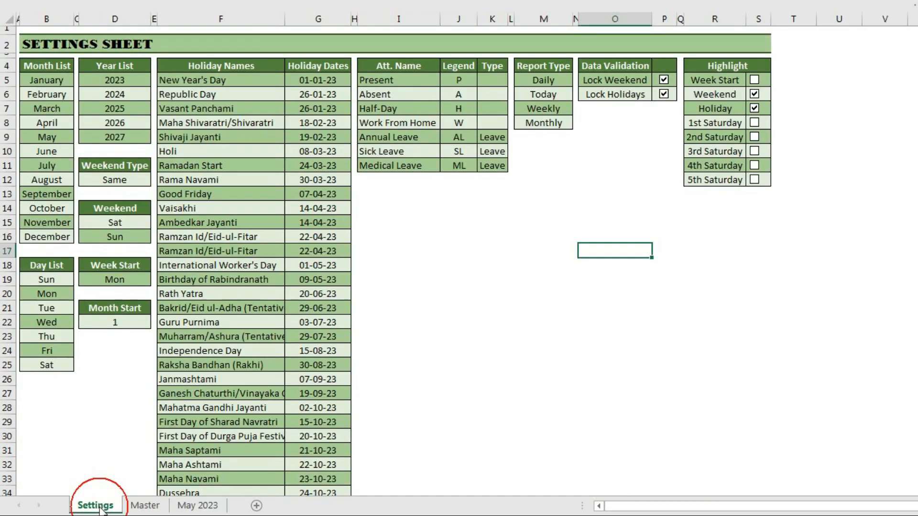
click(459, 82)
drag(459, 99, 457, 168)
click(458, 166)
click(197, 506)
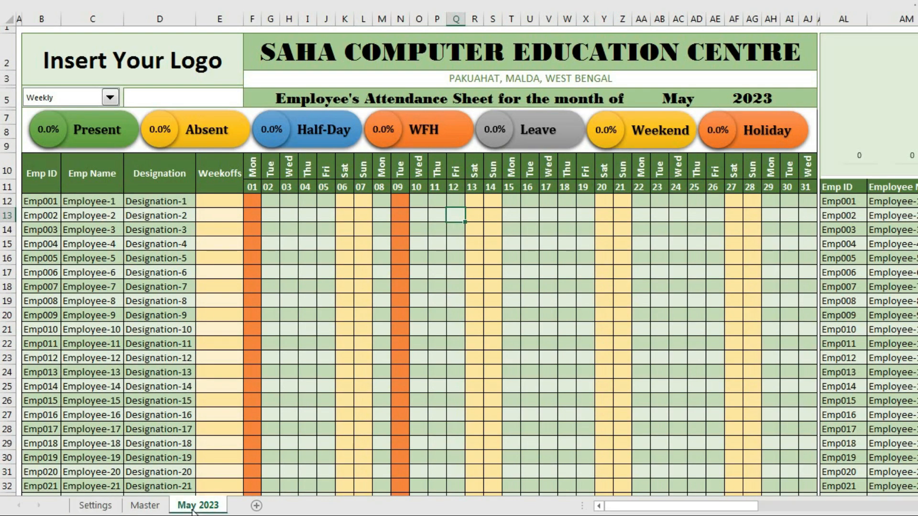
Step: Examine the first weekend and the 01 May holiday column, checking them against the Settings sheet
drag(343, 205, 361, 298)
drag(252, 200, 248, 272)
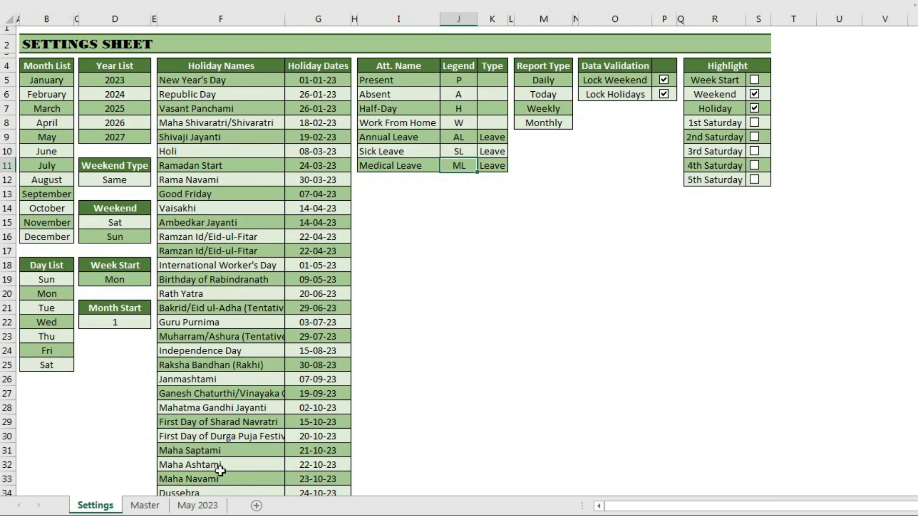
click(200, 506)
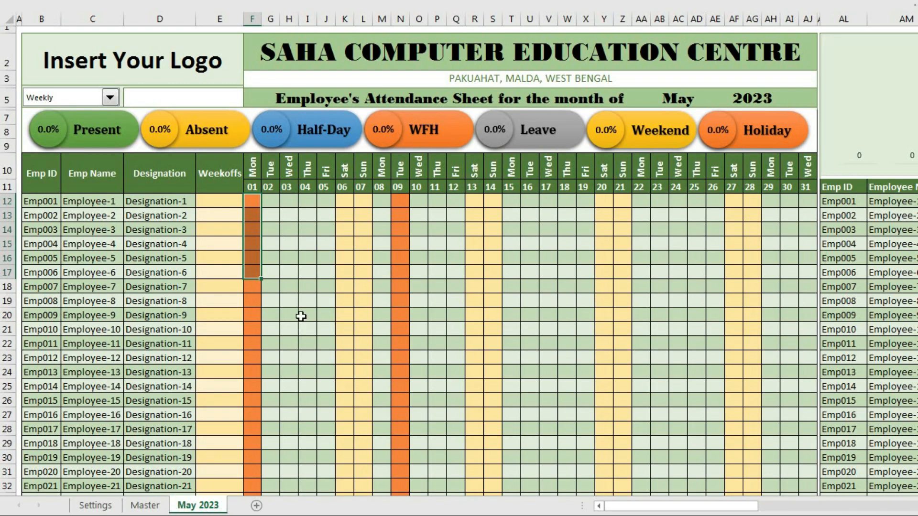
Step: Try marking Employee-1 as P on 02 and 03 May, and clear both entries
click(272, 201)
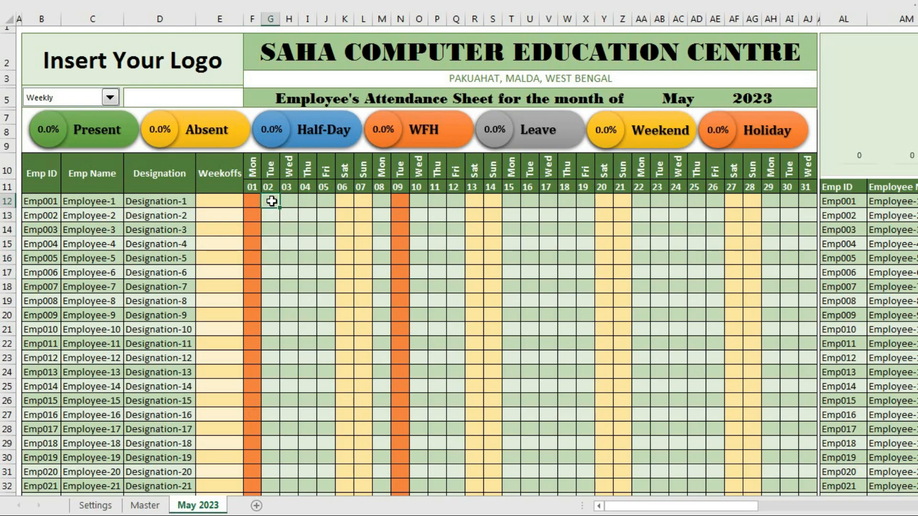
text(p)
key(Tab)
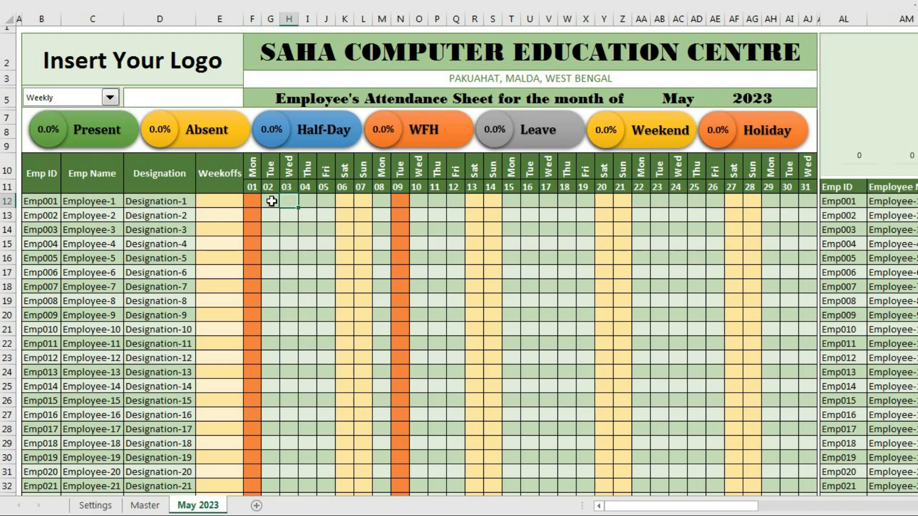
text(P)
key(Return)
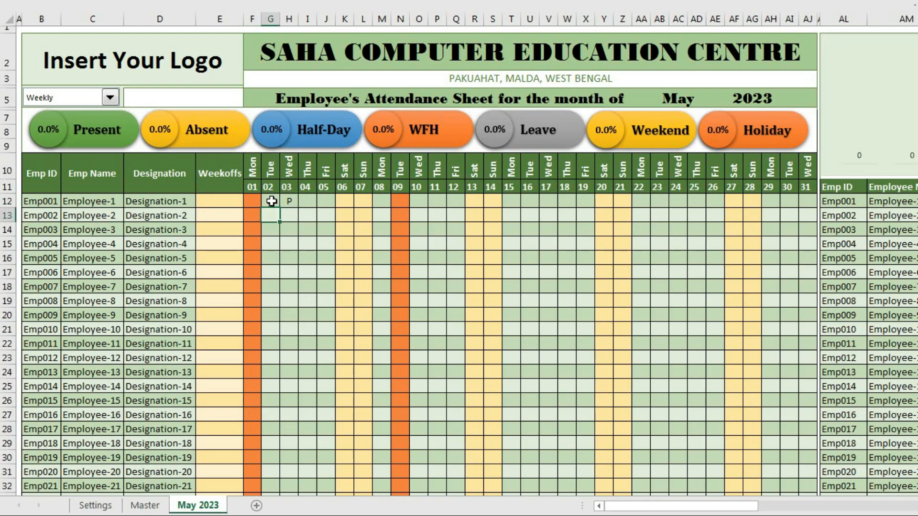
click(271, 201)
text(p)
drag(272, 201, 285, 201)
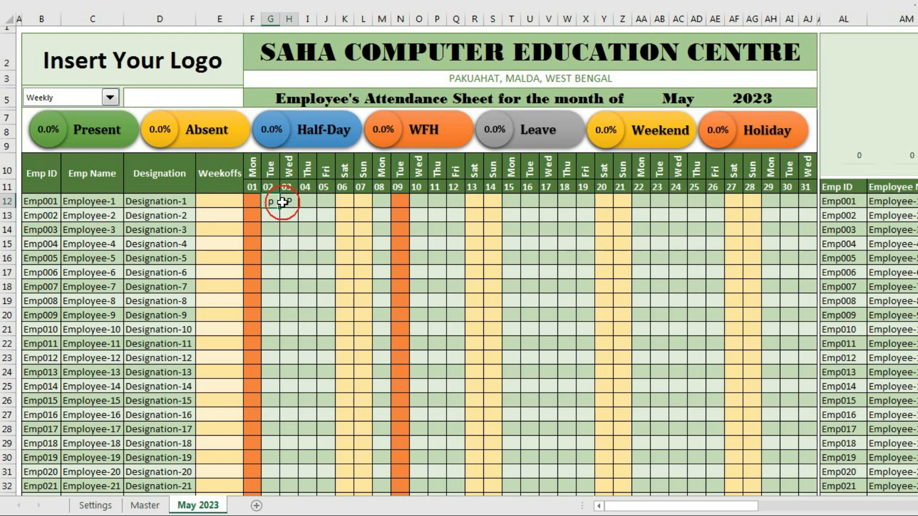
key(Delete)
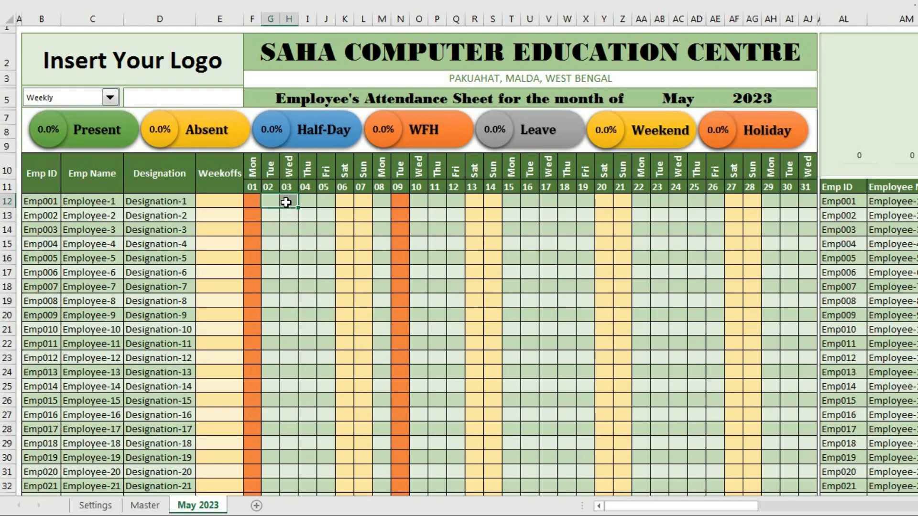
Step: Fill the attendance cells of all employees for 02 to 05 May with P in one entry
drag(273, 201, 328, 460)
scroll(323, 382, up, 2)
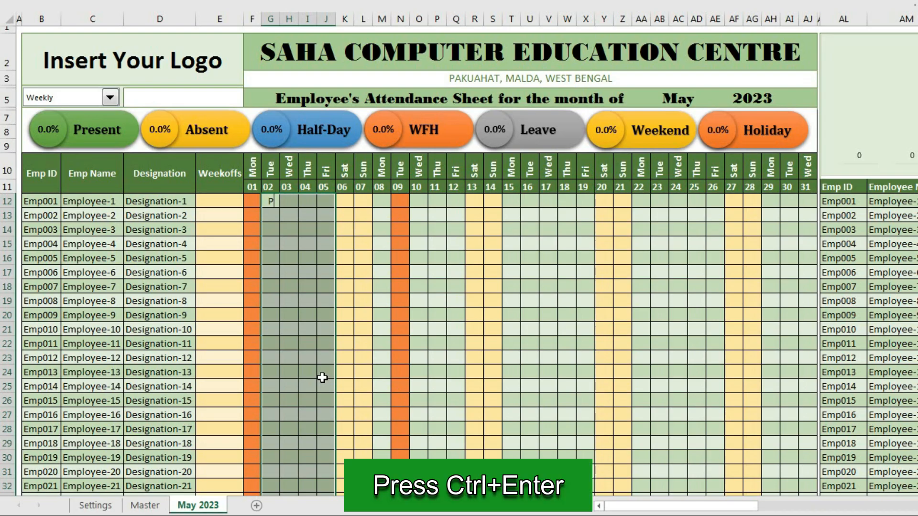
key(ctrl+Return)
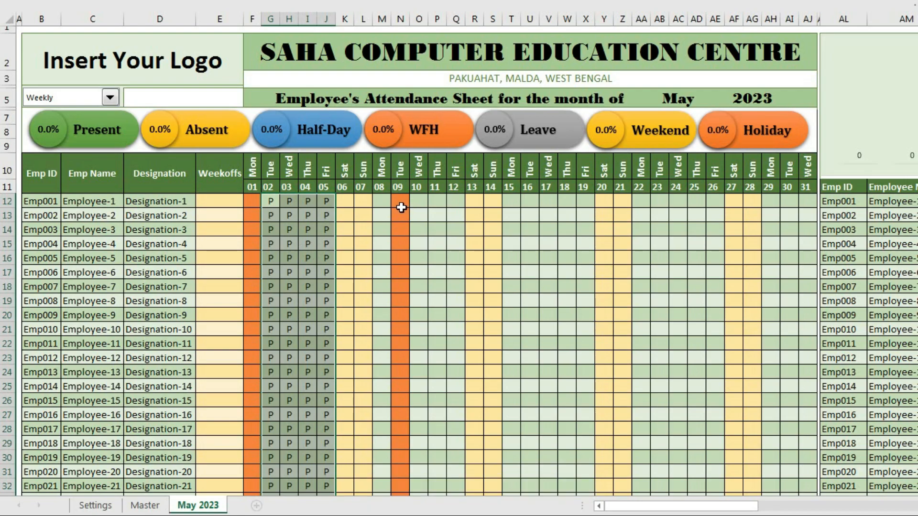
Step: Fill the attendance cells of all employees for 08, 10 to 12 and 15 to 19 May with P in one entry
drag(379, 201, 383, 473)
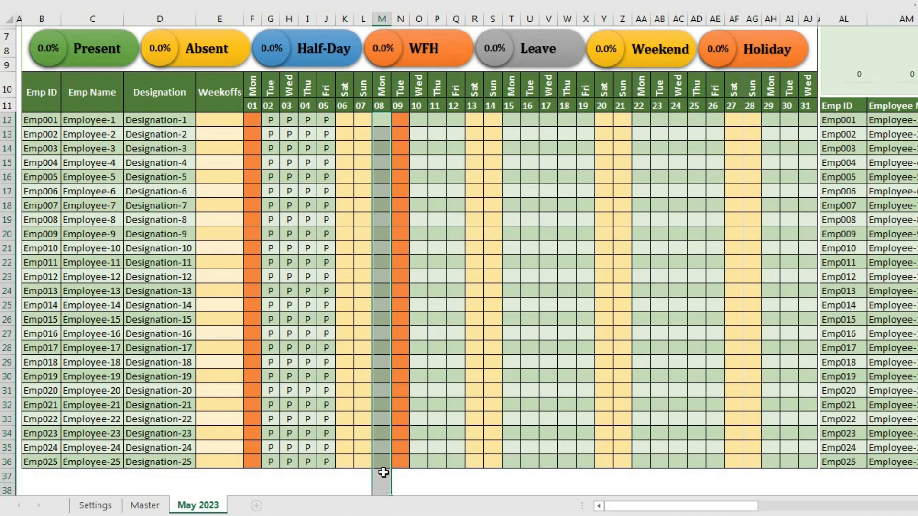
scroll(428, 246, up, 2)
drag(419, 201, 455, 487)
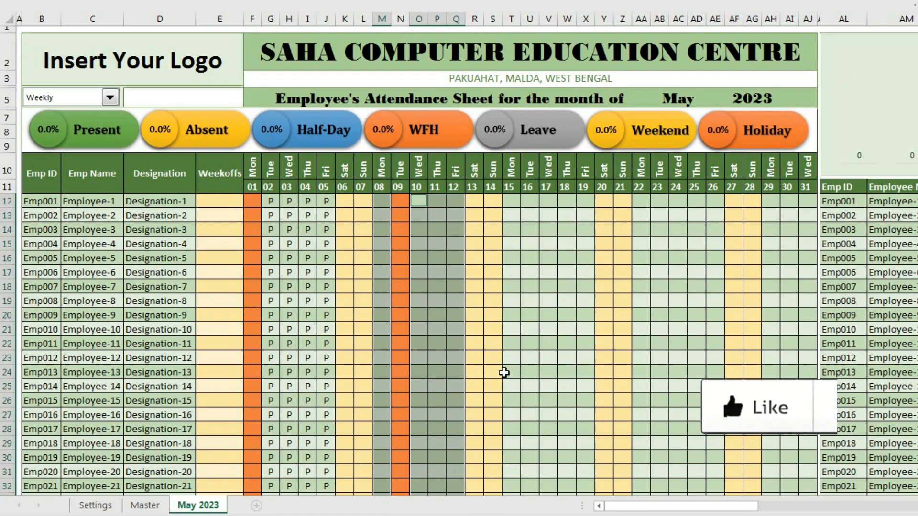
drag(511, 201, 585, 461)
scroll(587, 299, up, 2)
text(P)
key(ctrl+Return)
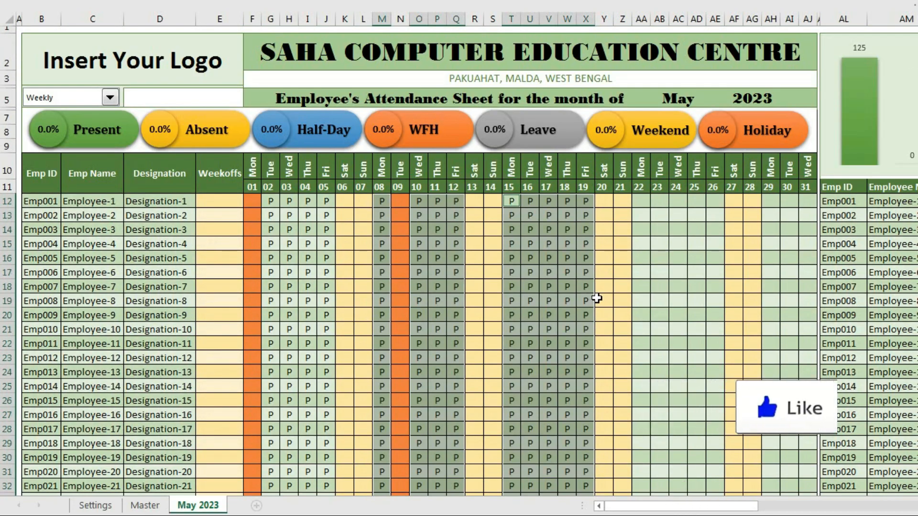
Step: Mark scattered absences as A, including Employee-3 on 03 and 11 May, Employee-7 on 08 and 11 May, and Employee-1 on 19 May
click(437, 229)
text(A)
click(437, 281)
text(A)
click(549, 383)
text(A)
click(567, 344)
click(288, 229)
text(A)
click(307, 371)
text(A)
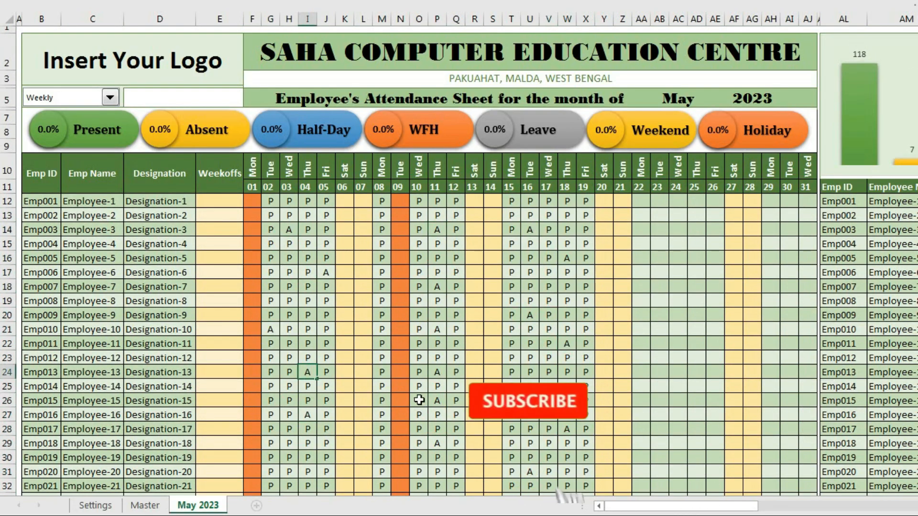
click(381, 287)
text(A)
click(585, 202)
text(A)
Step: Mark leave as SL for Employee-5 on 05 and 12 May, Employee-16 on 18 May and Employee-21 on 19 May
text(DL)
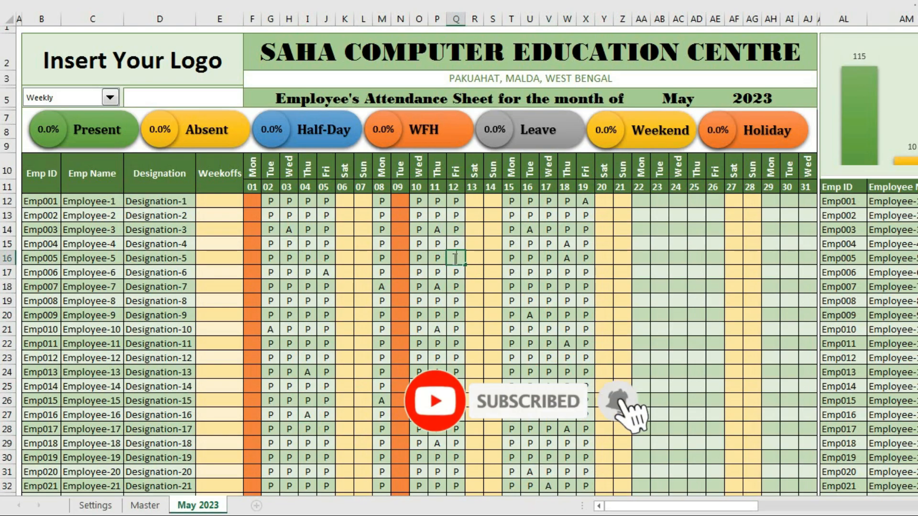
key(Return)
click(454, 260)
text(SL)
key(Return)
click(327, 260)
text(SL)
key(Return)
click(586, 482)
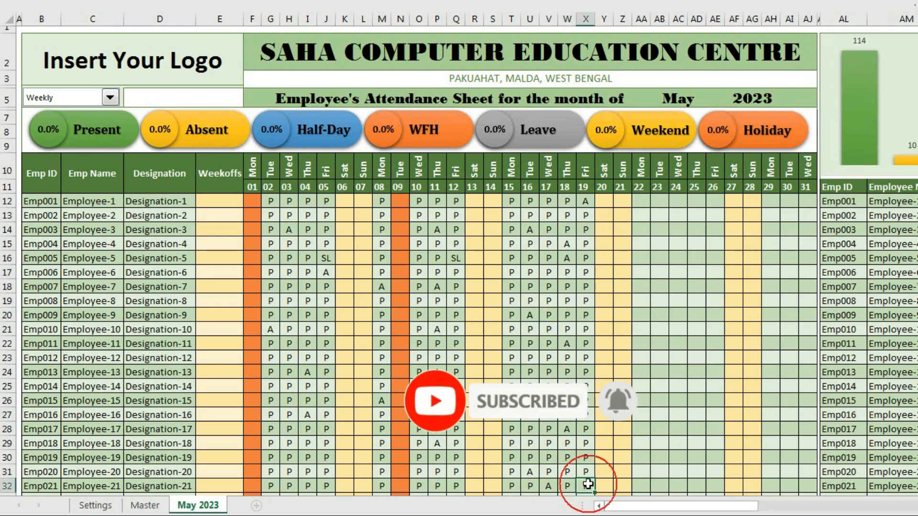
text(SL)
Step: Mark work from home as W for Employee-5, 10 and 14 on 03 May and Employee-1 on 11, 16 and 18 May
click(288, 258)
text(W)
click(288, 329)
text(W)
click(288, 386)
text(W)
click(435, 202)
text(W)
click(530, 203)
text(W)
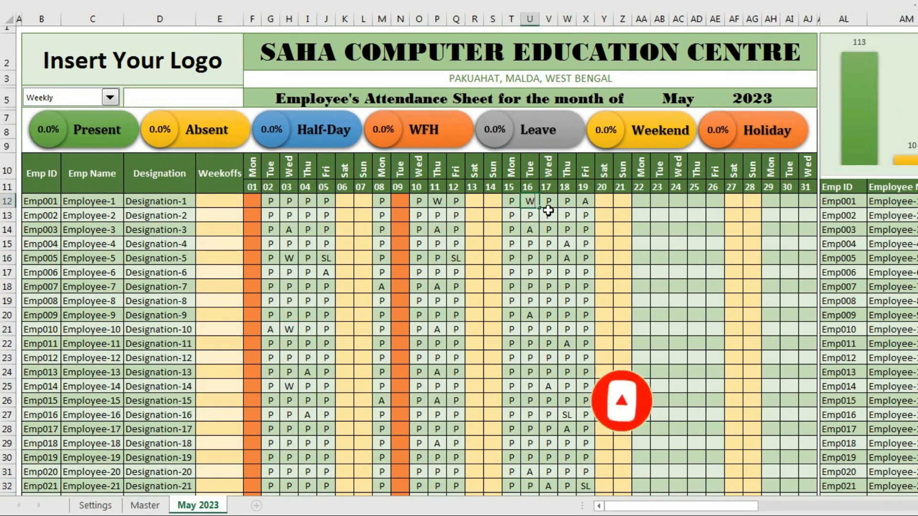
click(567, 202)
text(W)
Step: Mark half-days as H for Employee-12 on 17 May, Employee-15 on 05 May, Employee-17 on 03 May and Employee-19 on 04 May
click(548, 358)
text(HH)
click(326, 401)
text(H)
click(289, 430)
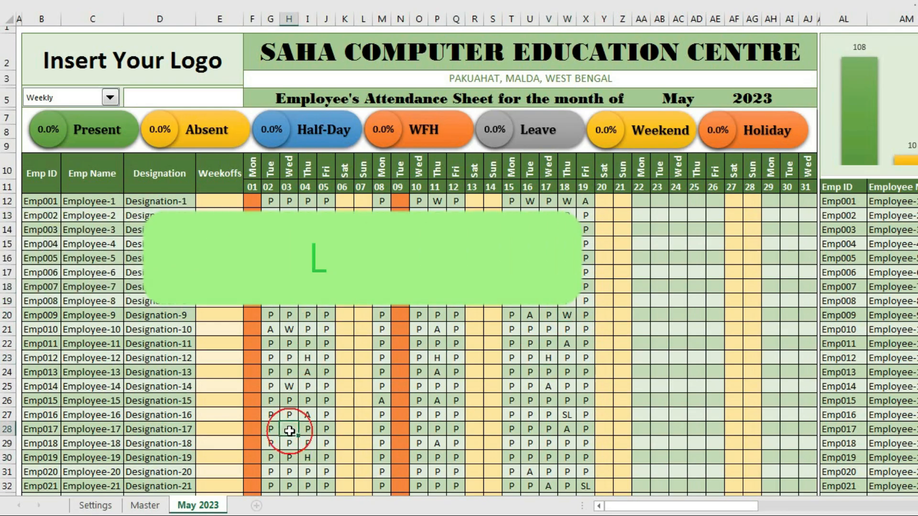
text(H)
click(307, 458)
text(H)
Step: Set the report type to Daily and the report date to 08-05-23
drag(843, 272, 916, 273)
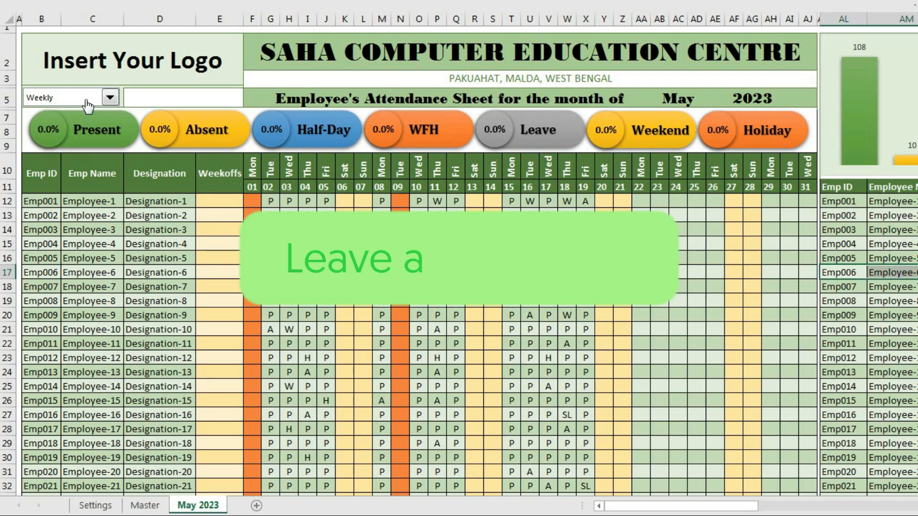
click(110, 98)
click(72, 121)
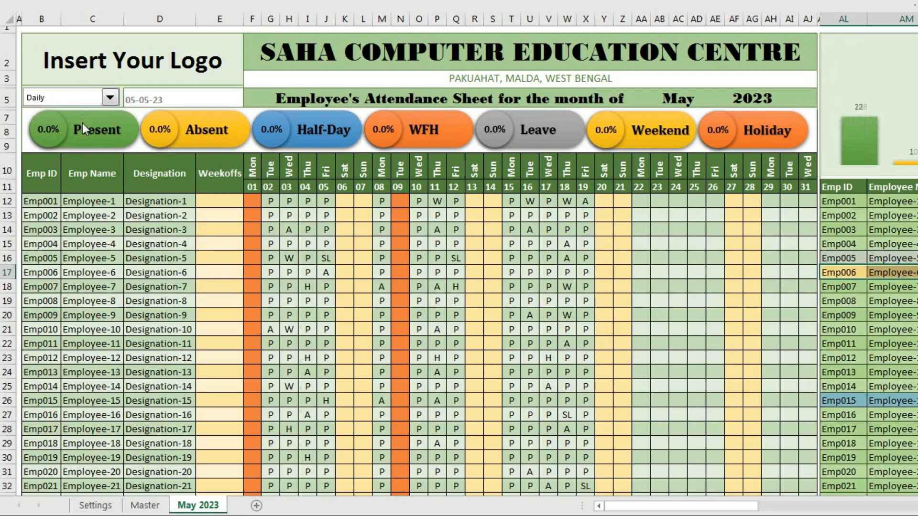
click(139, 99)
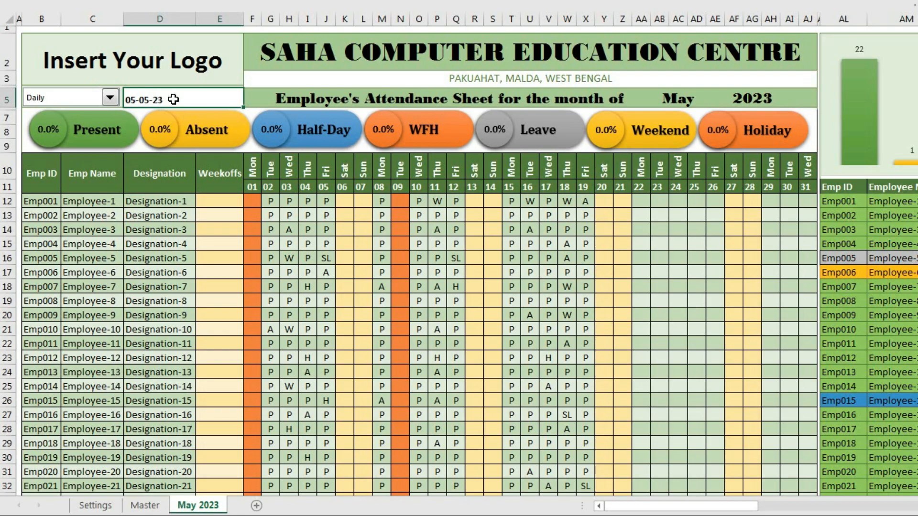
text(8)
key(Return)
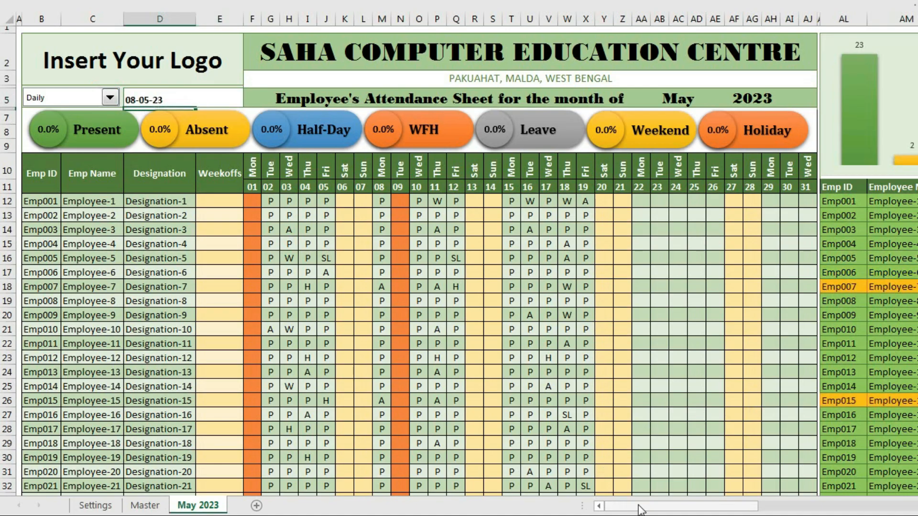
Step: Examine the daily attendance chart and employee status list, comparing the first five employees with Employee-7
drag(641, 506, 705, 506)
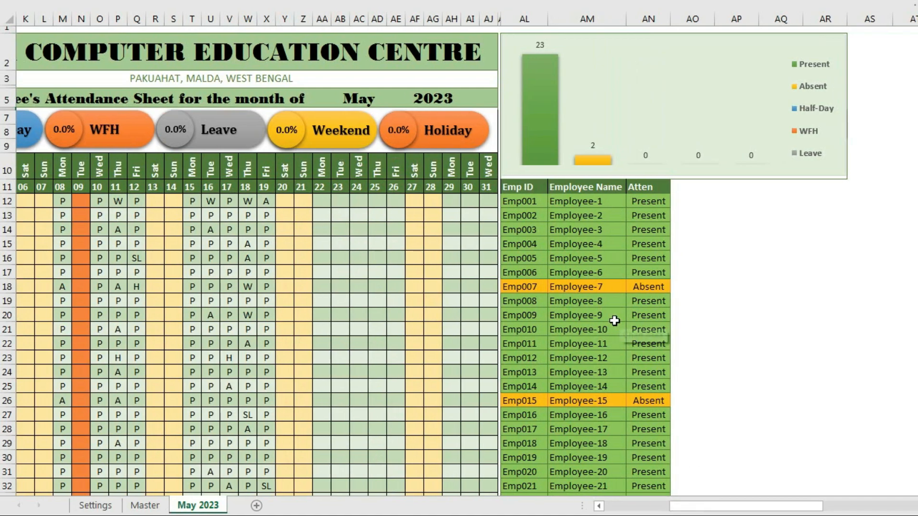
drag(518, 205, 641, 266)
drag(536, 287, 640, 286)
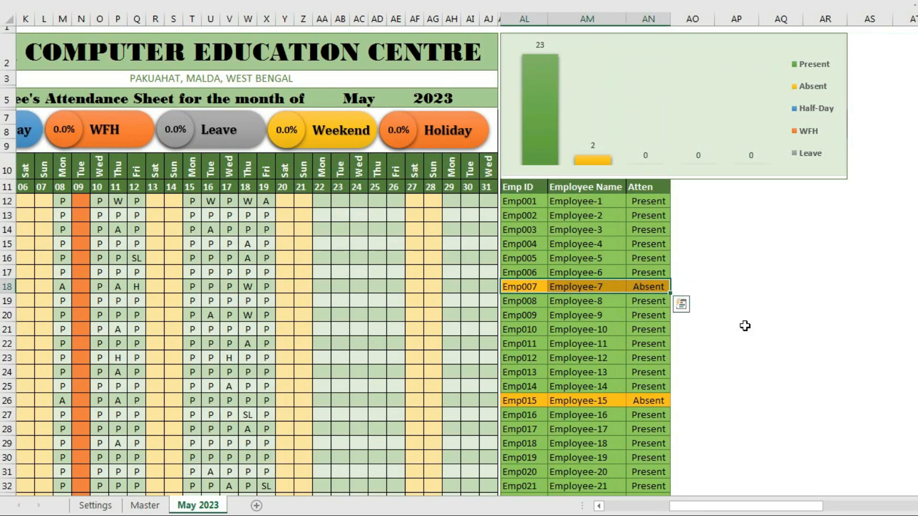
drag(727, 508, 616, 510)
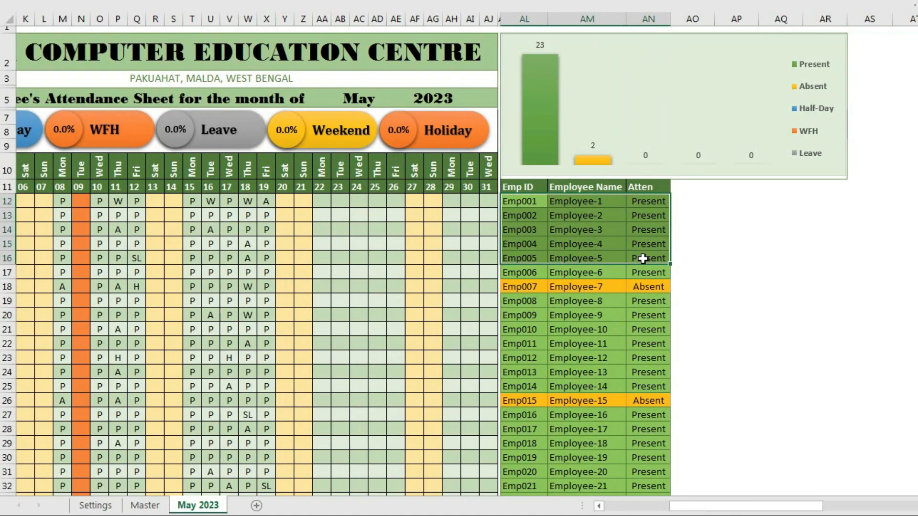
Step: Switch the report type to Today and look over the day's attendance summary
click(110, 98)
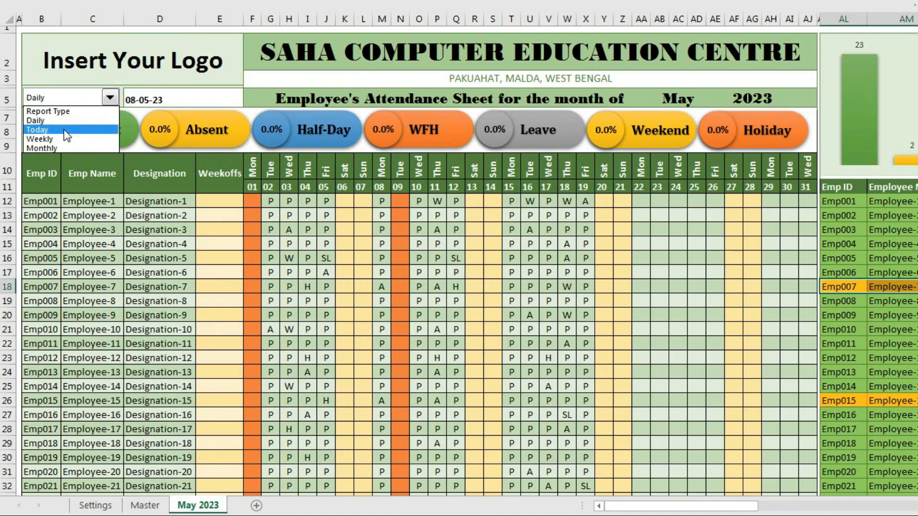
click(63, 129)
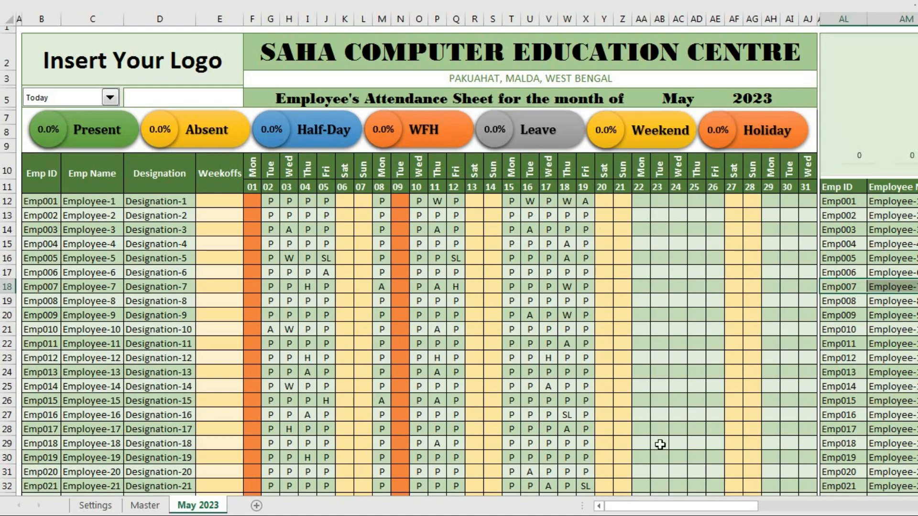
drag(688, 507, 592, 513)
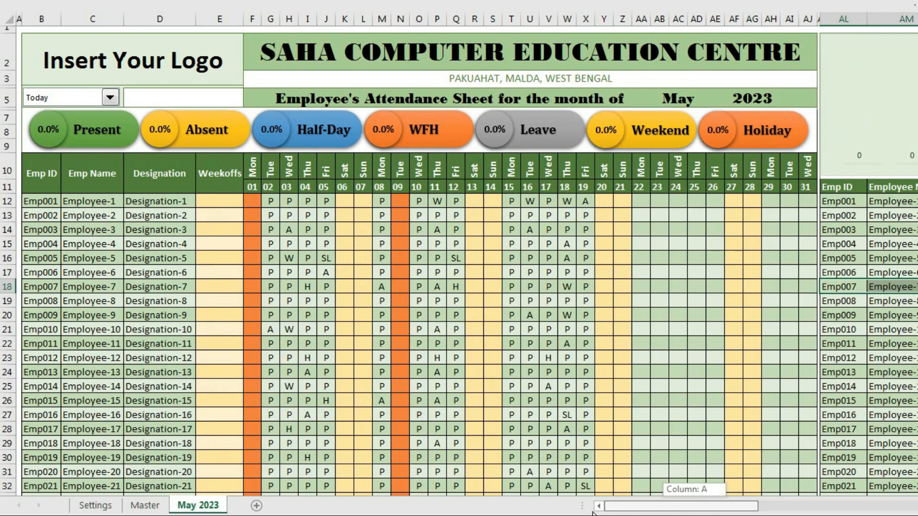
Step: Switch the report type to Weekly and examine the summary chart and table against the 15 to 19 May attendance
click(110, 97)
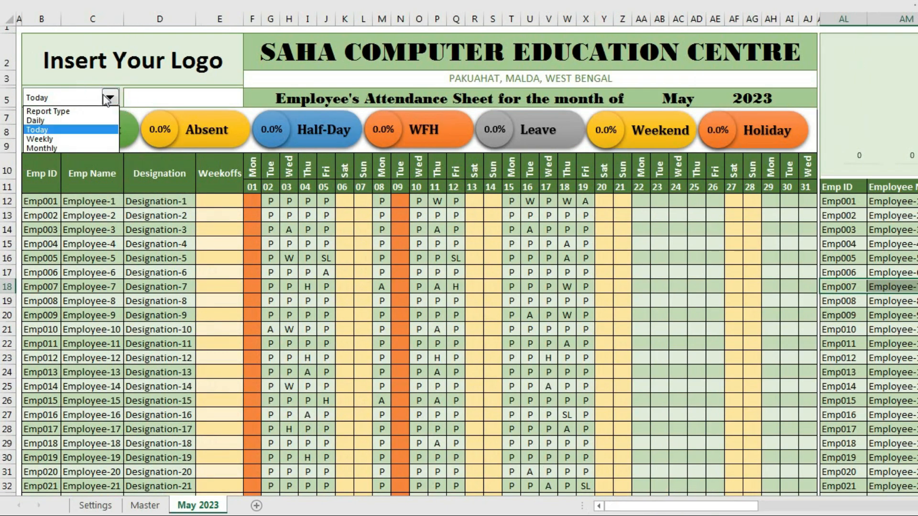
click(67, 140)
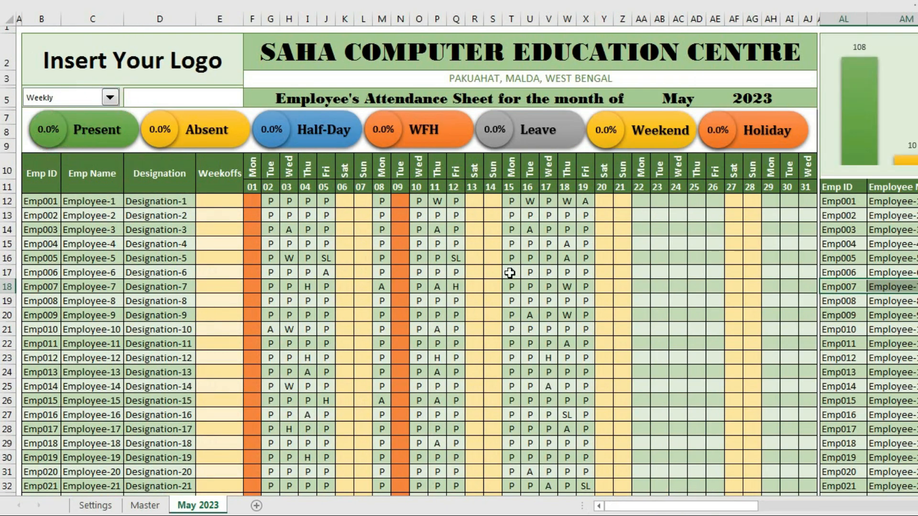
drag(512, 203, 585, 201)
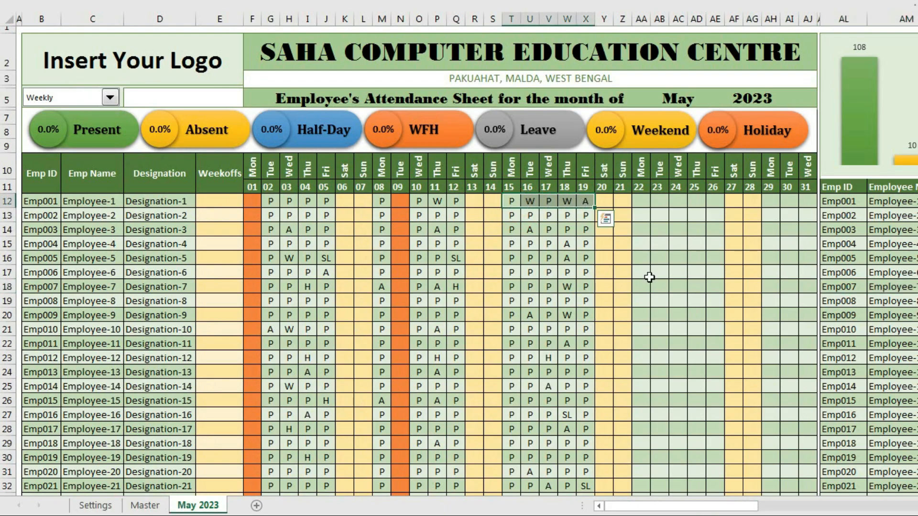
drag(712, 506, 762, 510)
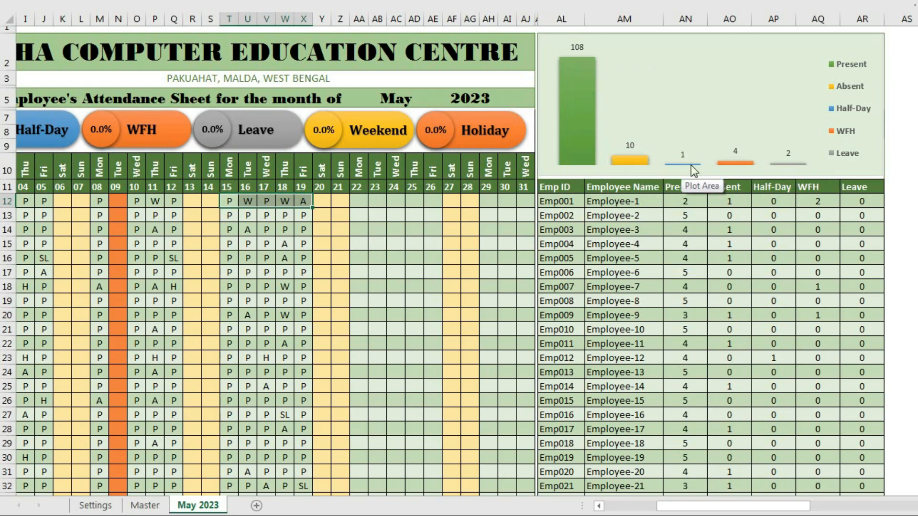
mouse_move(734, 163)
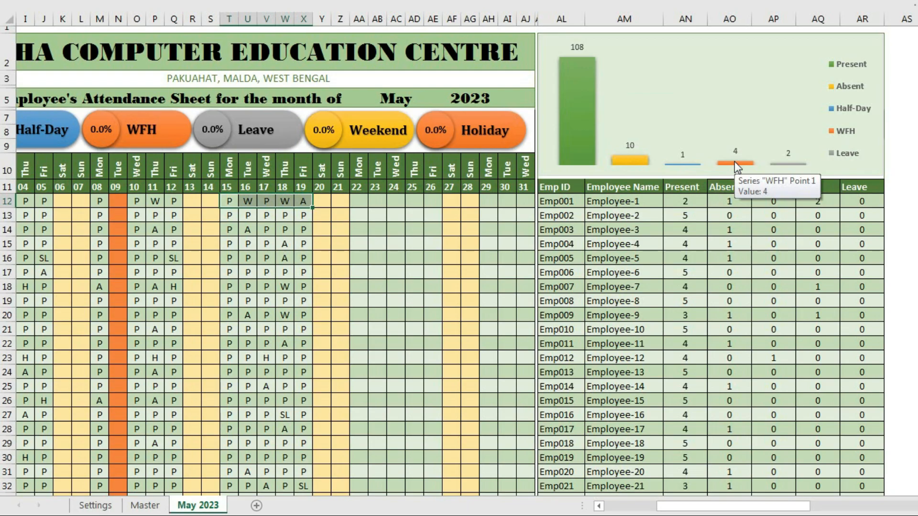
mouse_move(780, 165)
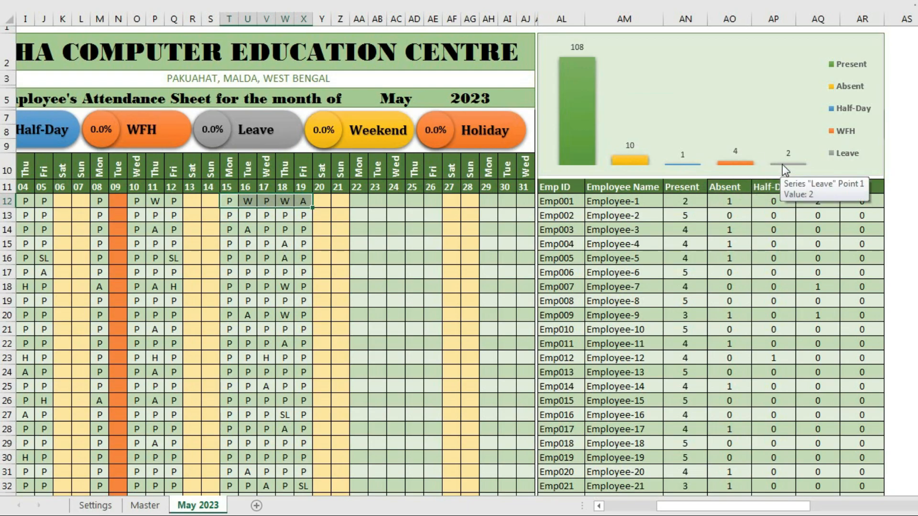
drag(702, 507, 648, 507)
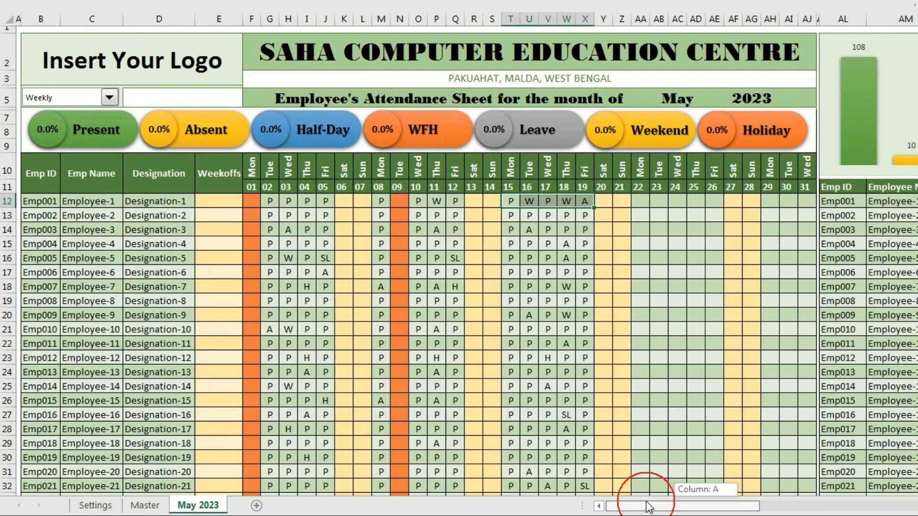
Step: Set the report type to Monthly and look over the month's attendance summary
click(110, 97)
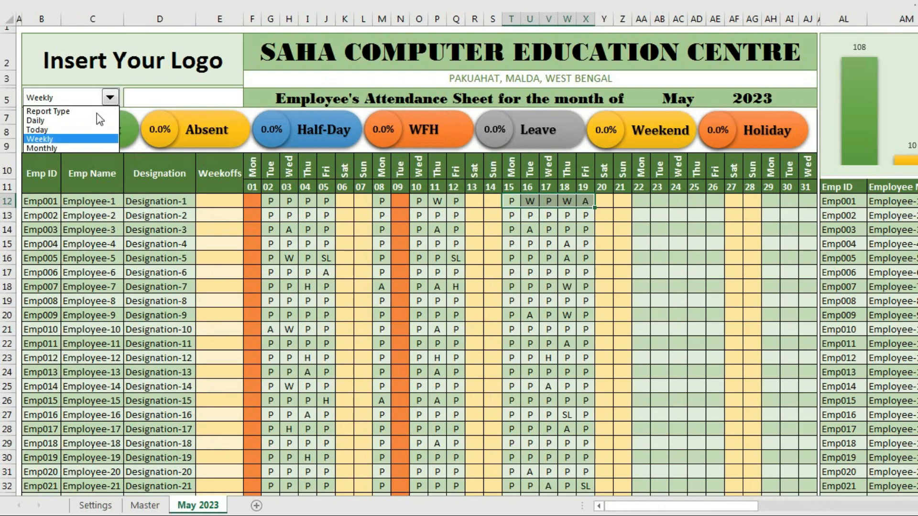
click(77, 148)
drag(702, 506, 593, 499)
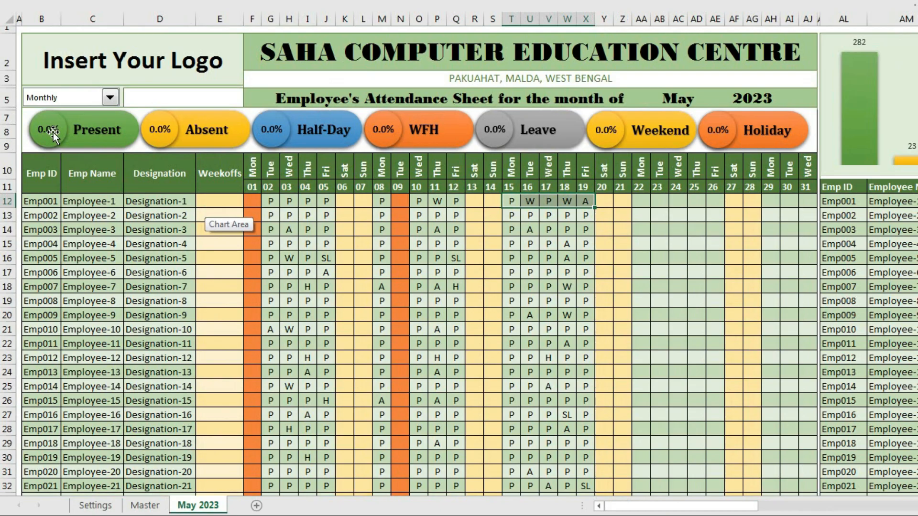
Step: Show the formula bar above the attendance sheet
click(276, 5)
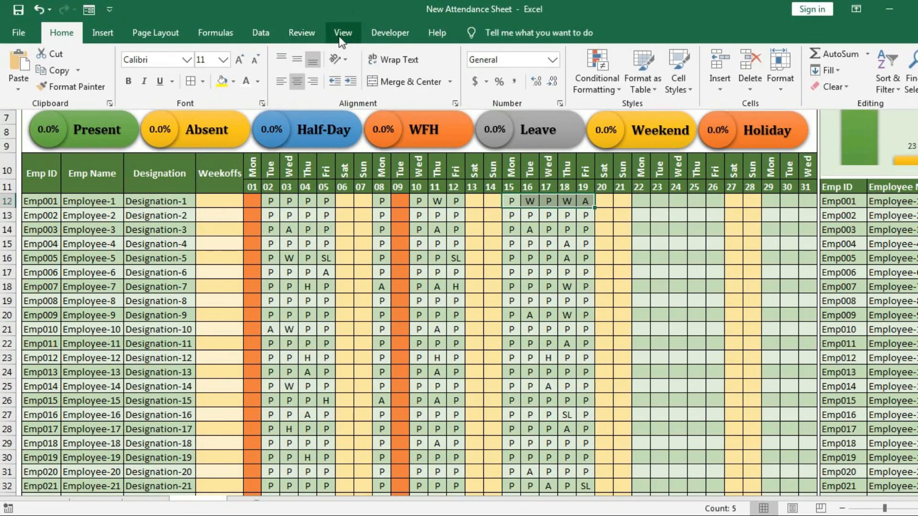
click(301, 32)
click(331, 32)
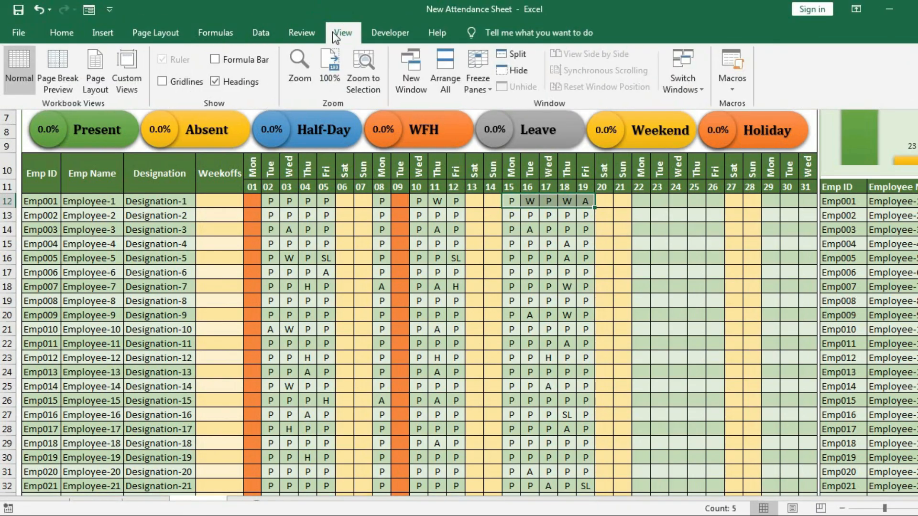
click(215, 59)
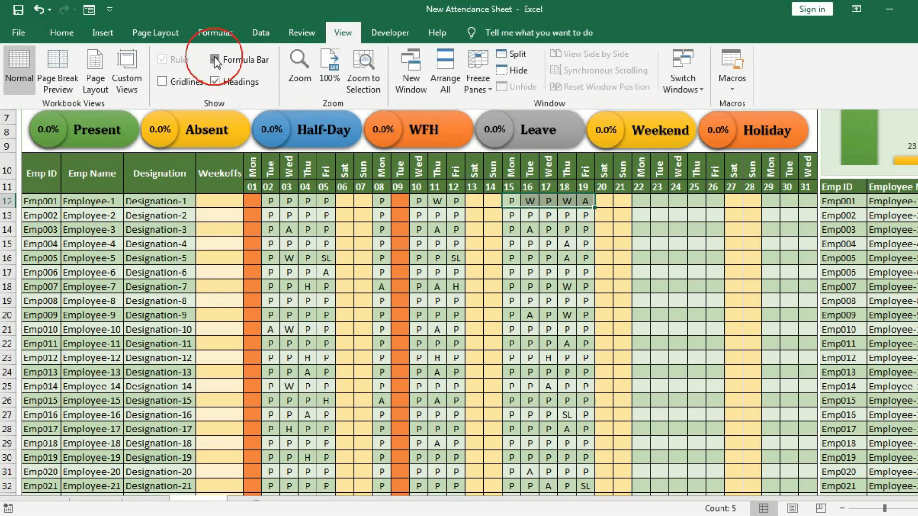
click(196, 265)
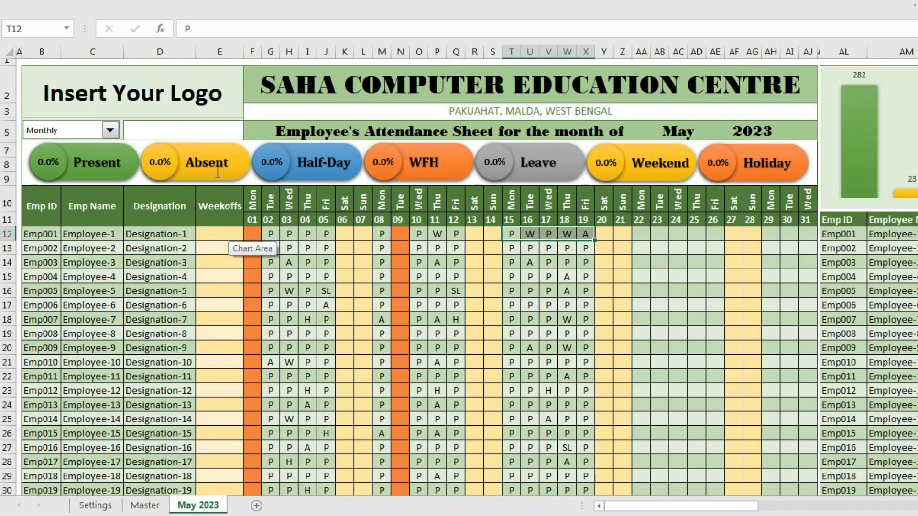
Step: Refresh the Present and Absent percentage text boxes by re-entering their cell references =$D$7 and =$G$7
click(48, 163)
click(49, 162)
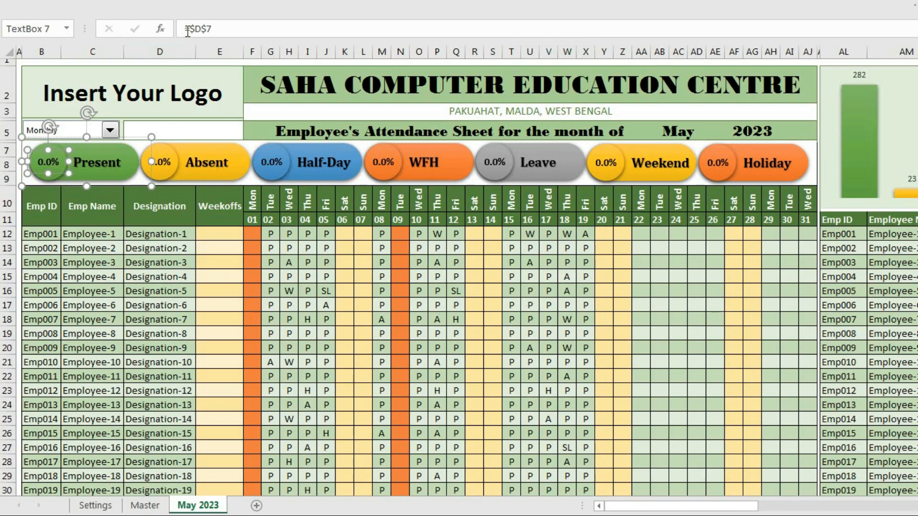
click(227, 29)
key(Return)
click(160, 162)
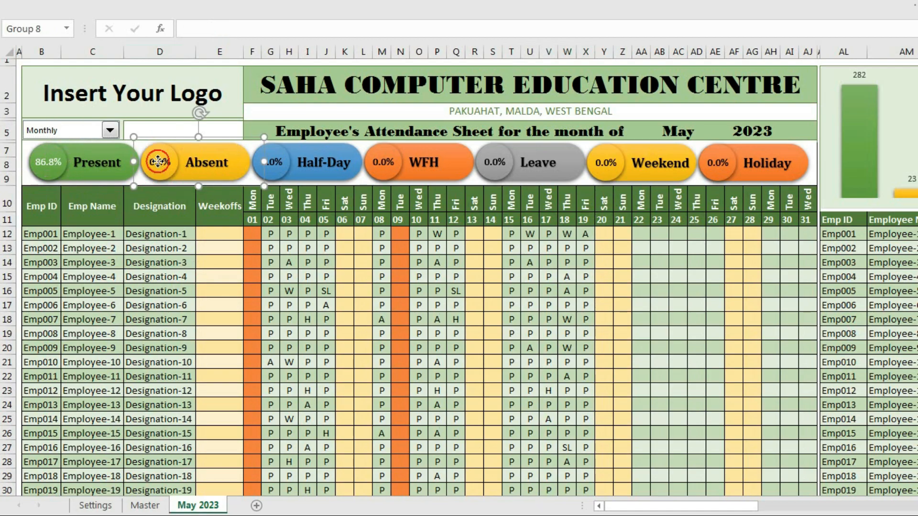
click(160, 163)
click(237, 29)
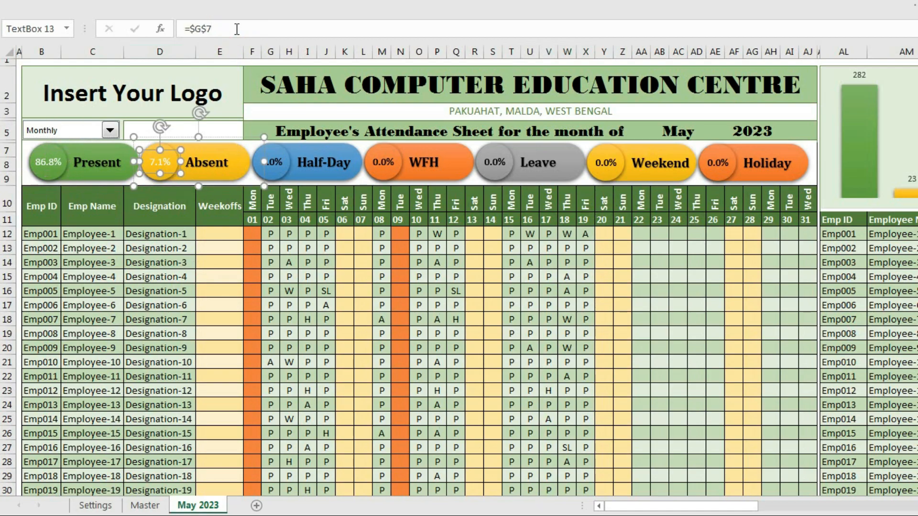
Step: Refresh the Half-Day and WFH percentage text boxes by re-entering their cell references =$K$7 and =$O$7
click(276, 162)
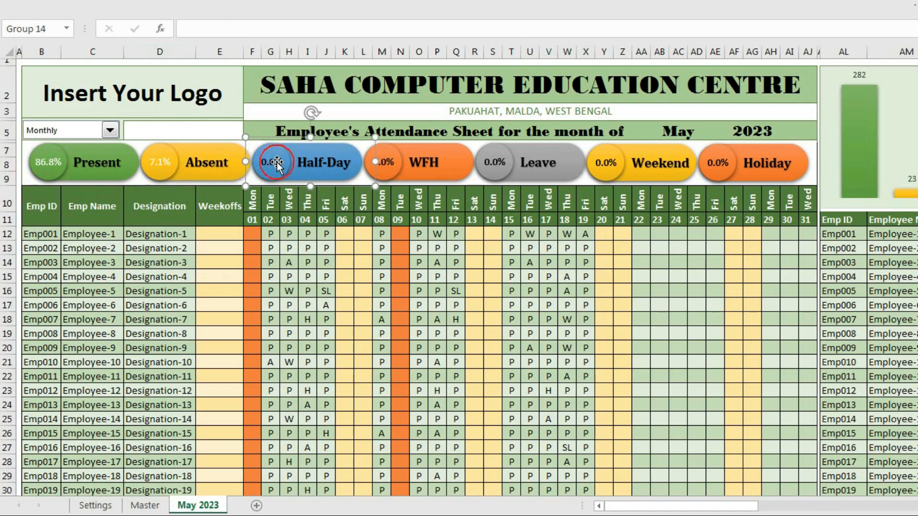
click(275, 163)
click(273, 25)
key(Return)
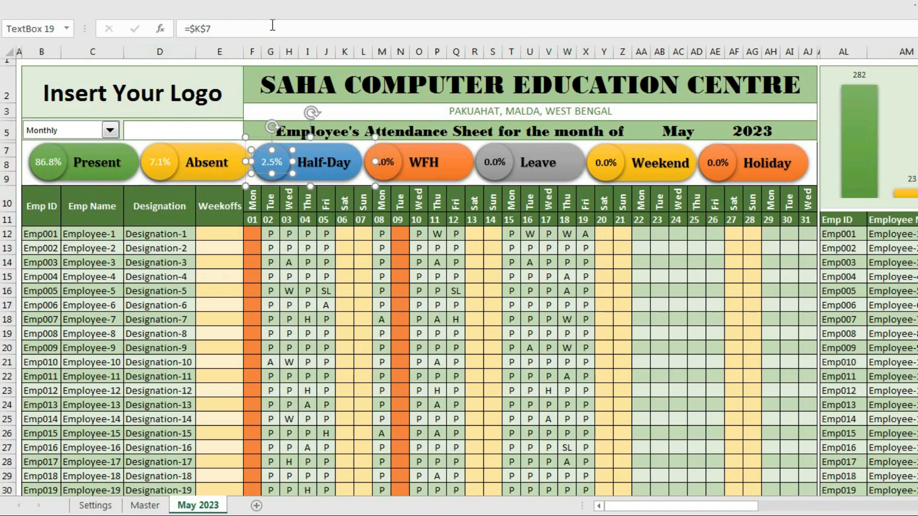
click(387, 165)
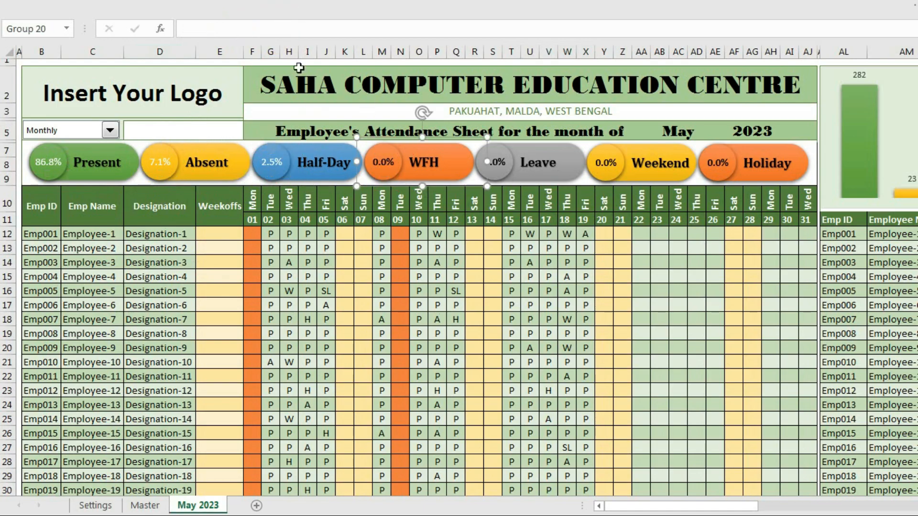
click(385, 165)
click(256, 32)
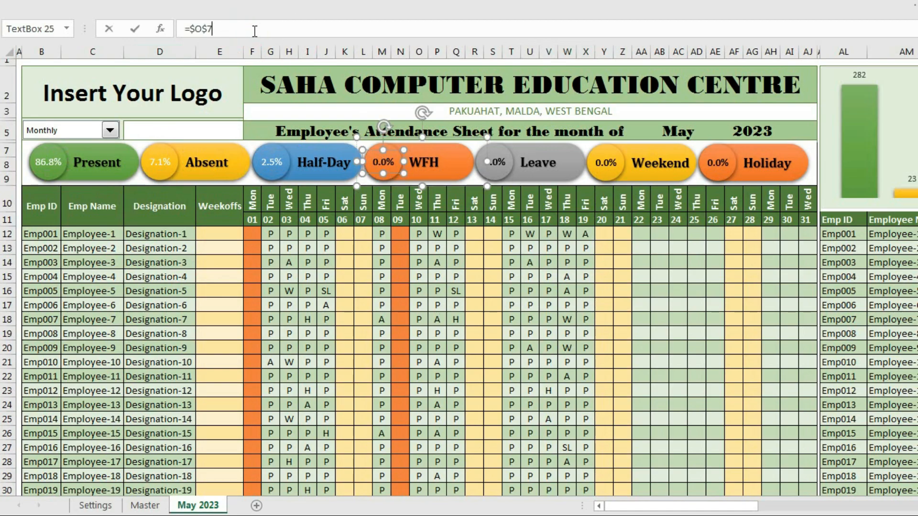
key(Return)
Step: Refresh the Leave, Weekend and Holiday percentage text boxes by re-entering their existing cell references
click(495, 163)
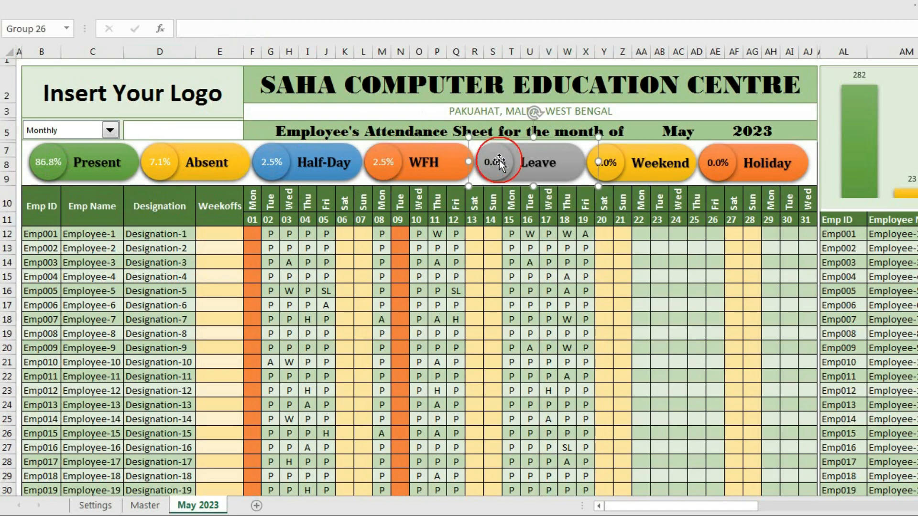
click(494, 163)
click(257, 33)
key(Return)
click(608, 161)
click(609, 160)
click(252, 32)
key(Return)
click(722, 162)
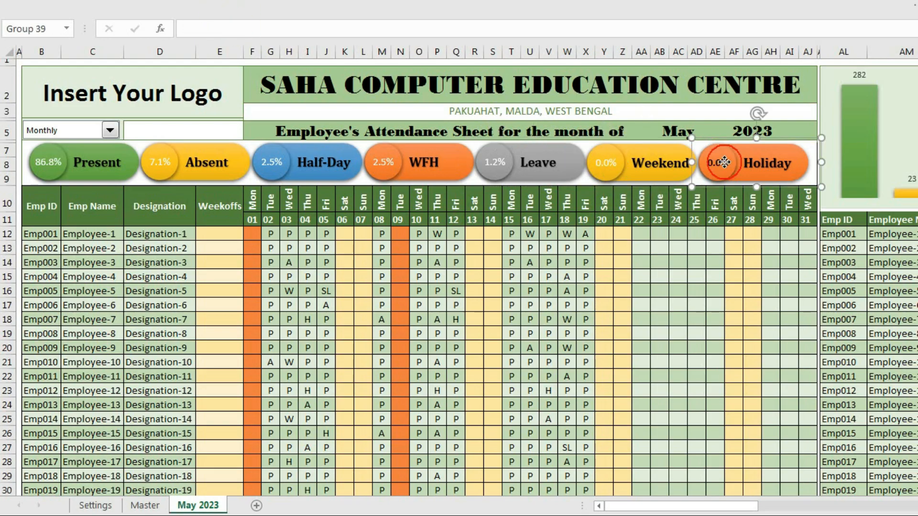
click(721, 162)
click(357, 274)
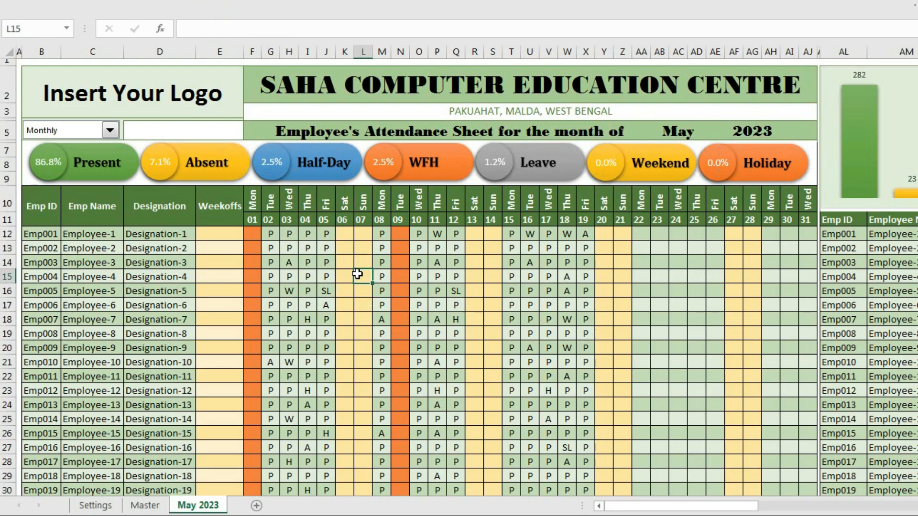
Step: Switch the report type to Today, Weekly and back to Monthly, checking the percentage badges for each
click(113, 132)
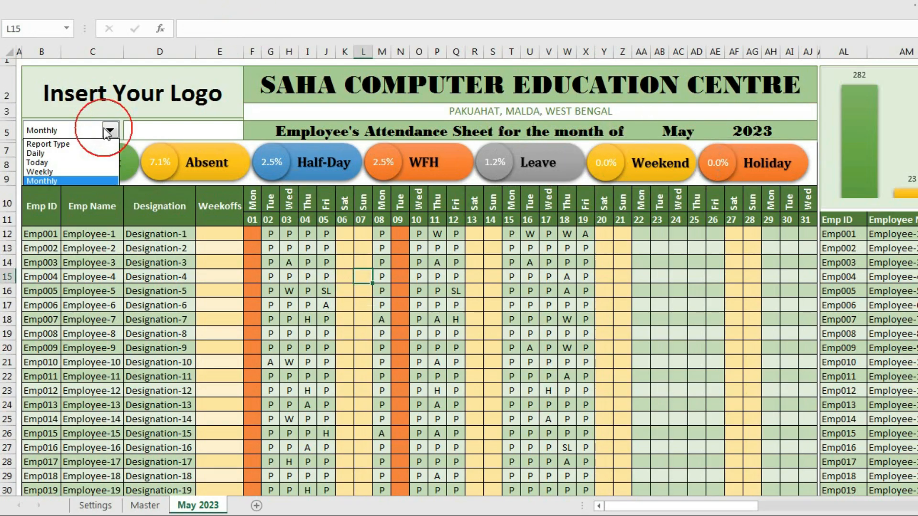
click(82, 163)
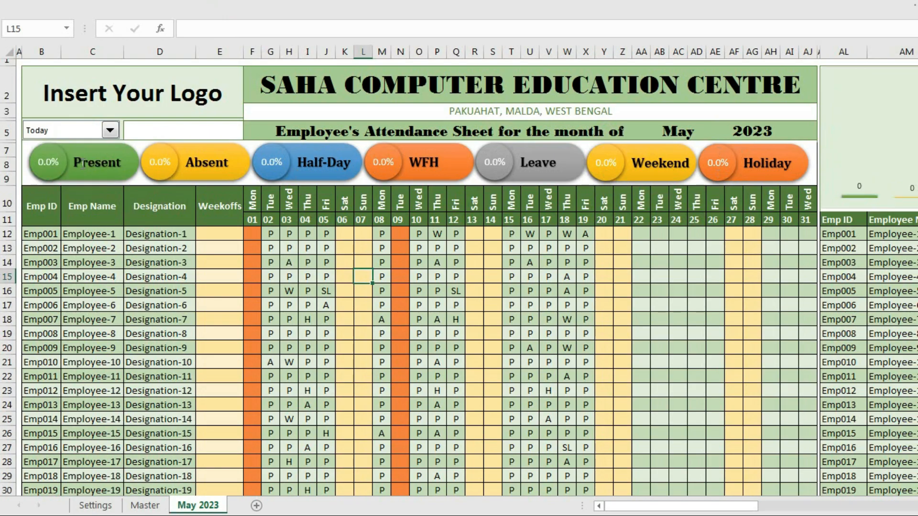
click(109, 130)
click(82, 172)
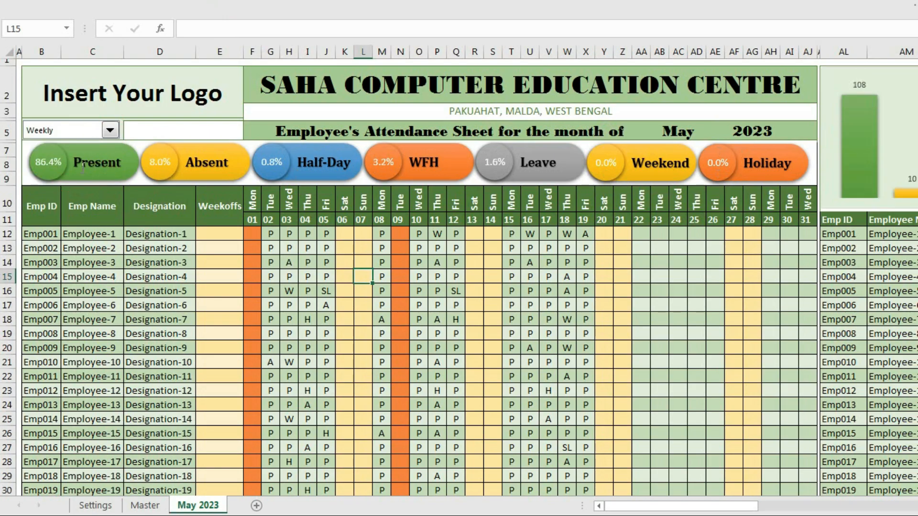
click(110, 135)
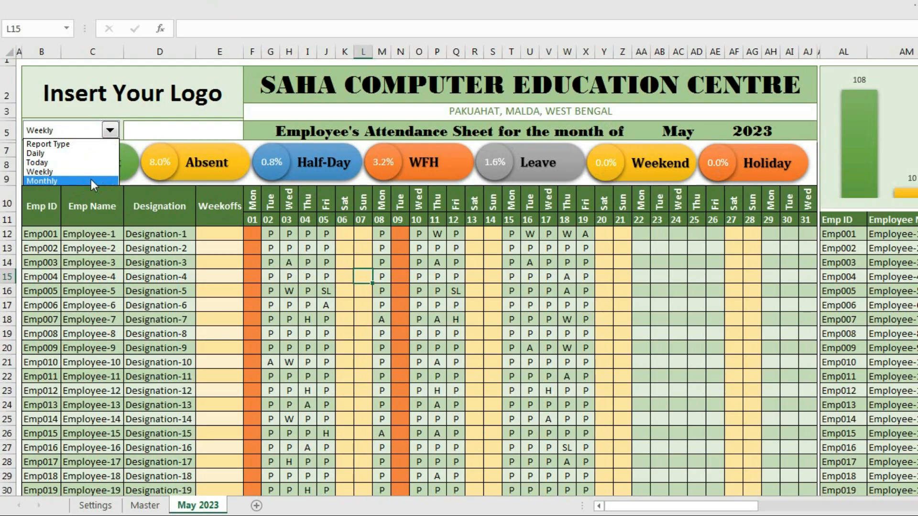
click(90, 179)
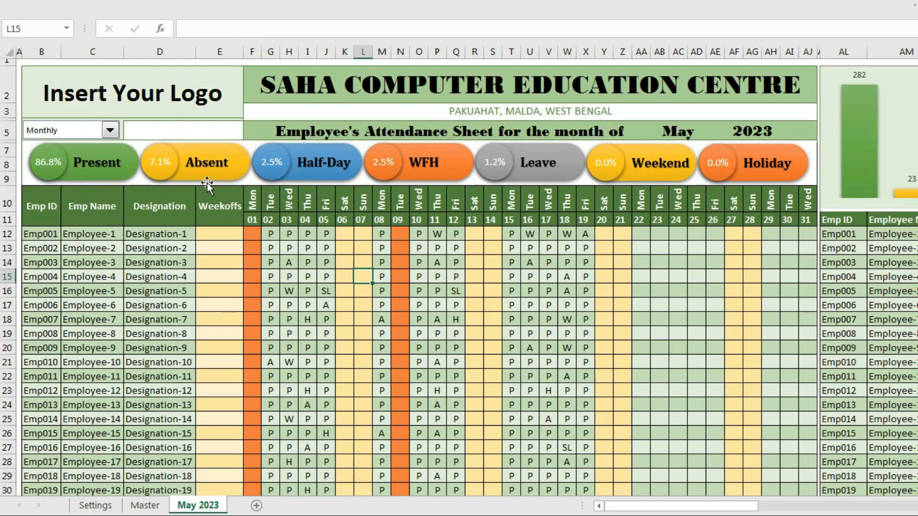
click(399, 273)
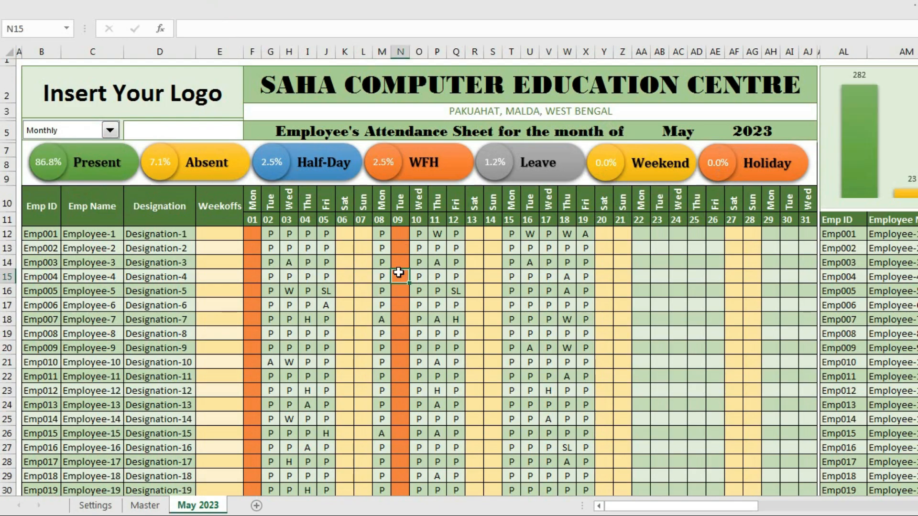
click(422, 264)
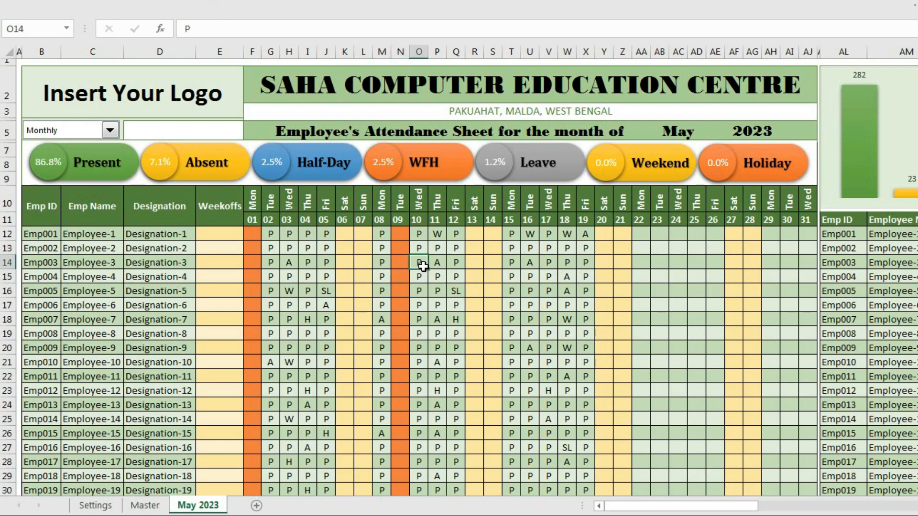